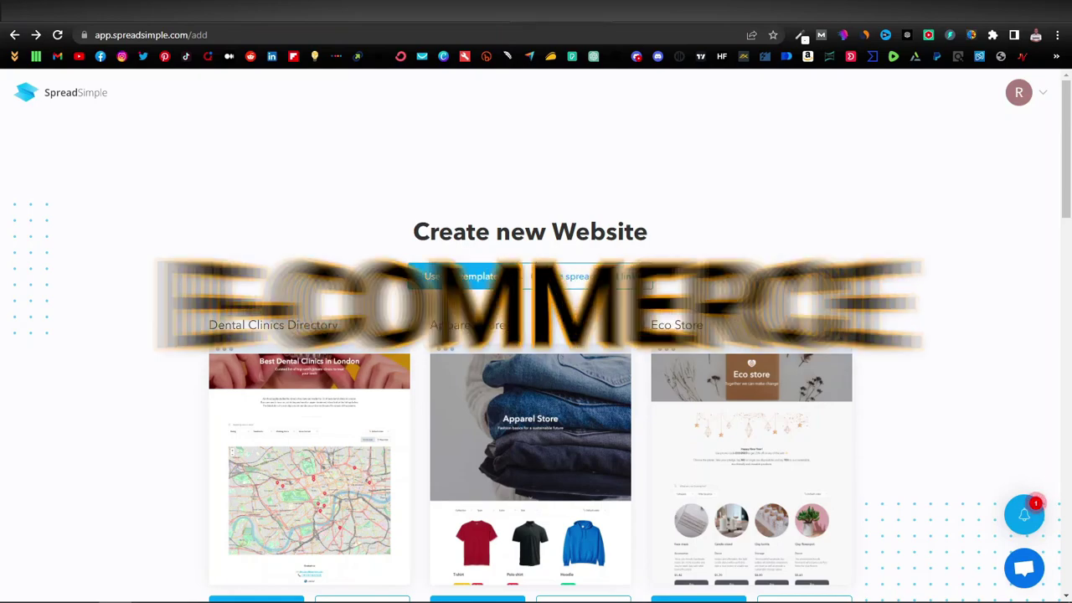
Browse the SpreadSimple website templates, ending on the Beauty Spot site with Metanail, Divine Locks and Folifort
scroll(639, 321, down, 2)
scroll(639, 320, down, 4)
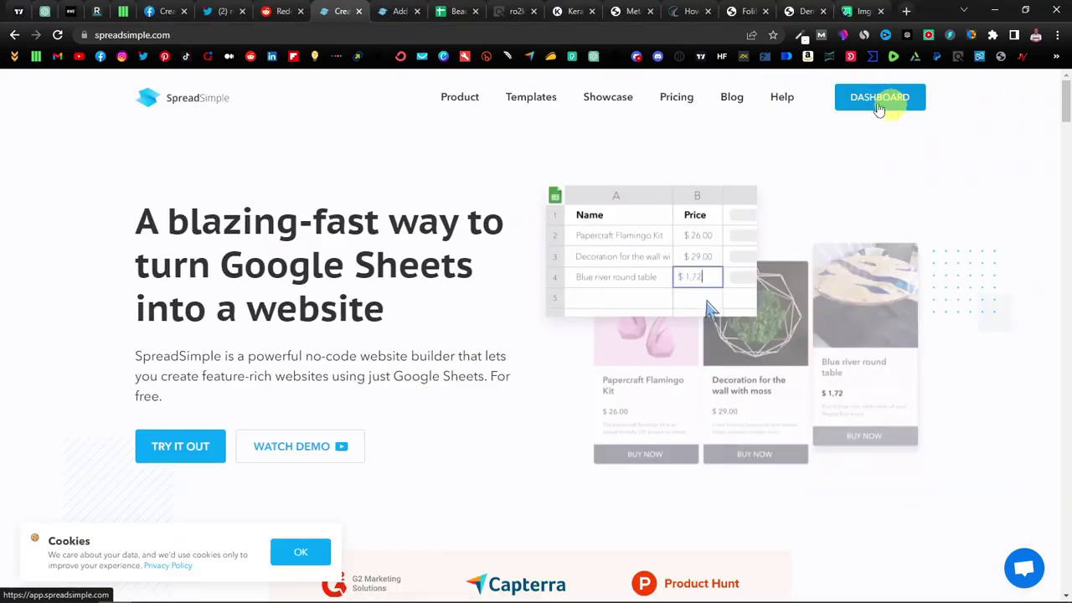
click(401, 11)
scroll(444, 268, up, 10)
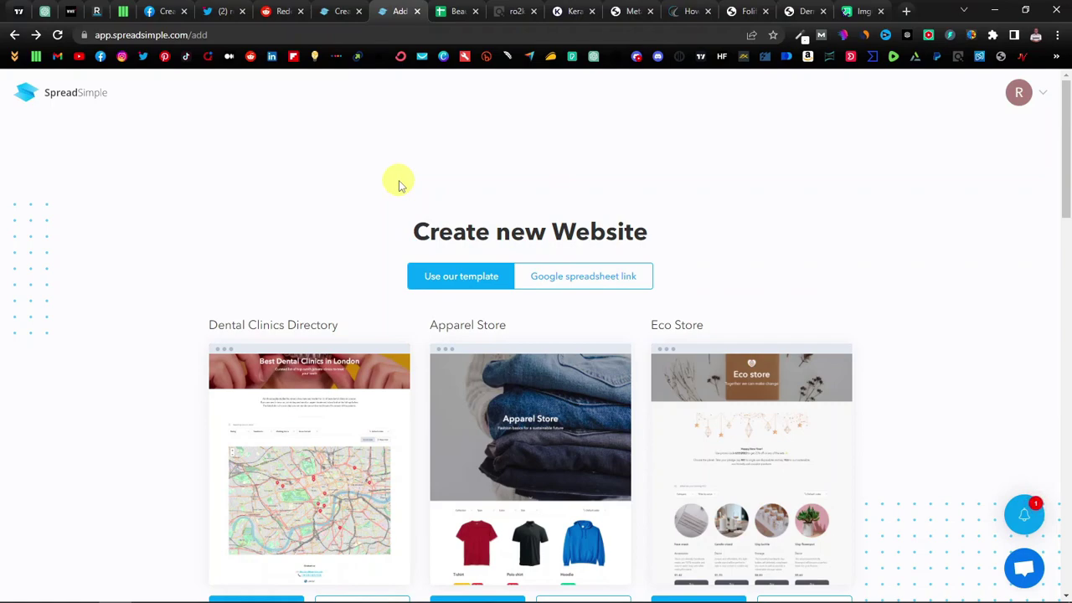
scroll(611, 429, down, 7)
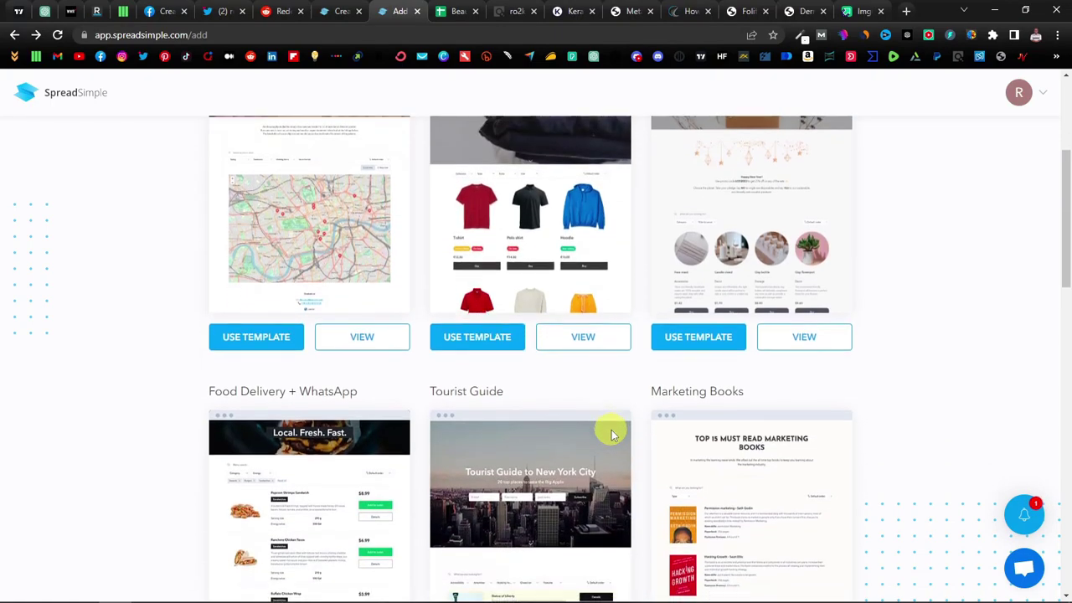
scroll(611, 434, down, 8)
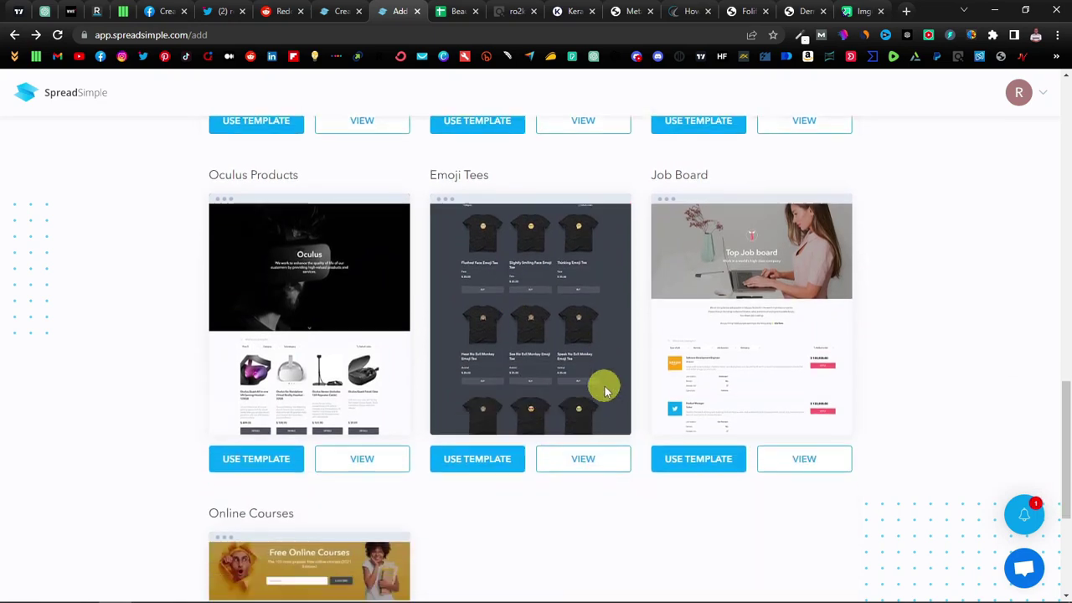
scroll(569, 376, down, 2)
scroll(569, 376, up, 10)
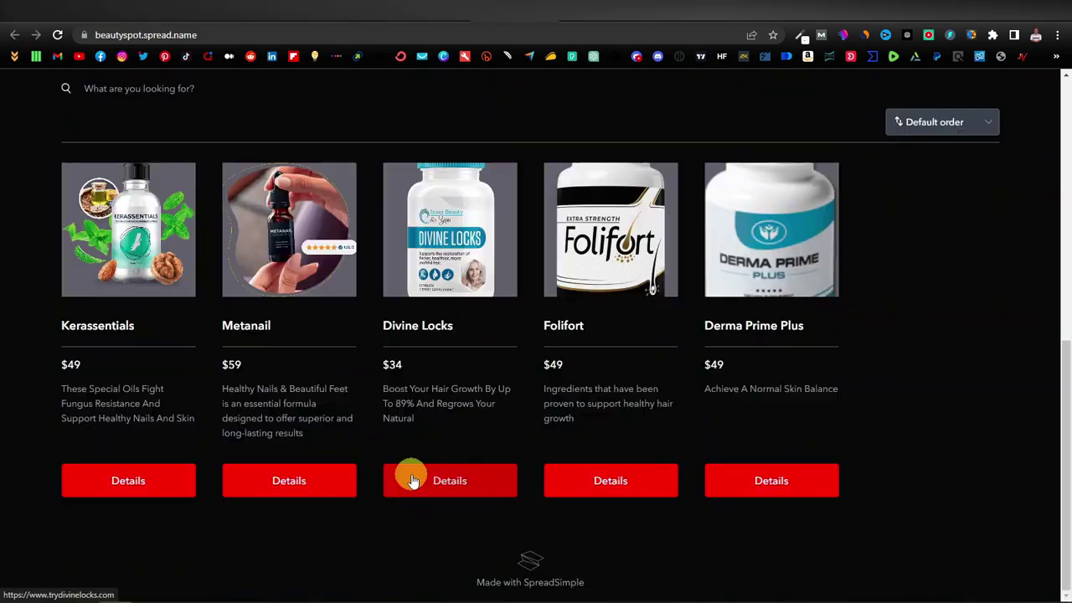
scroll(408, 476, up, 8)
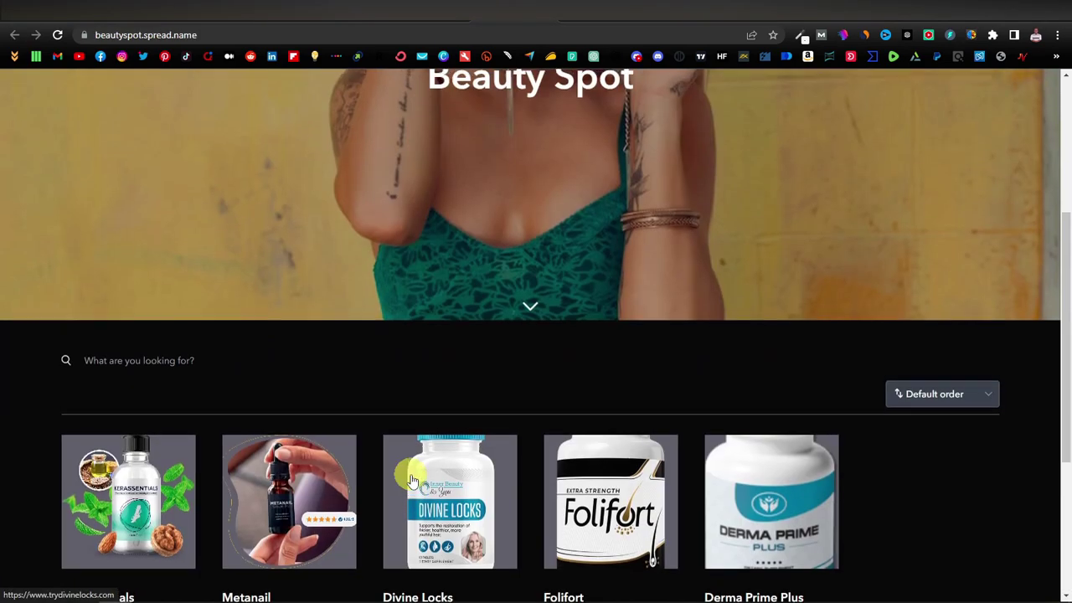
Scroll the Beauty Spot site down to its product grid
scroll(409, 480, down, 7)
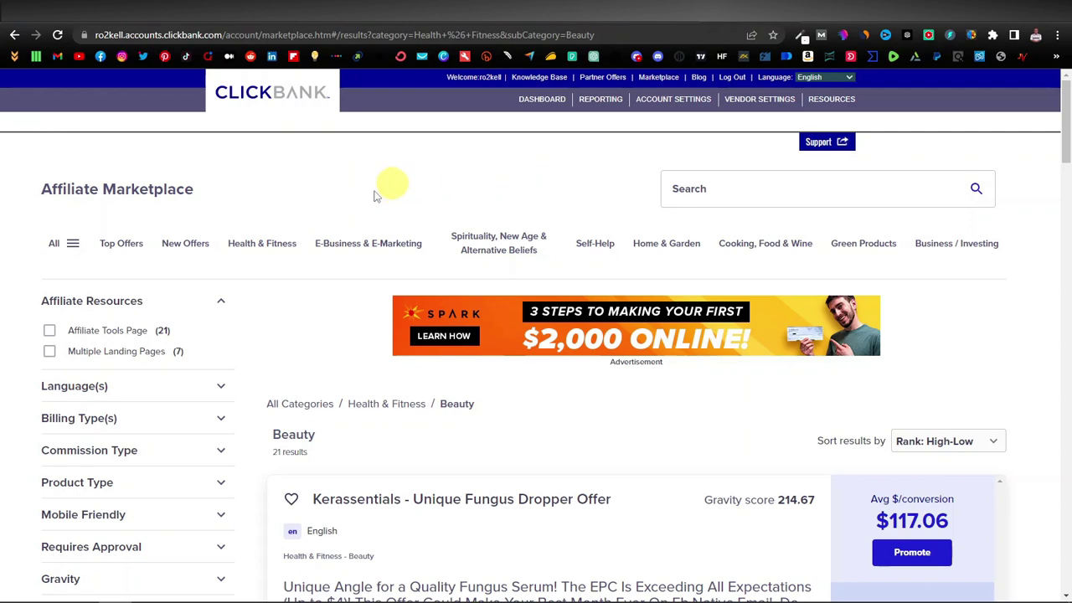
Open the Kerassentials sales page from the ClickBank Beauty results in a new tab
scroll(261, 291, down, 2)
scroll(243, 291, down, 1)
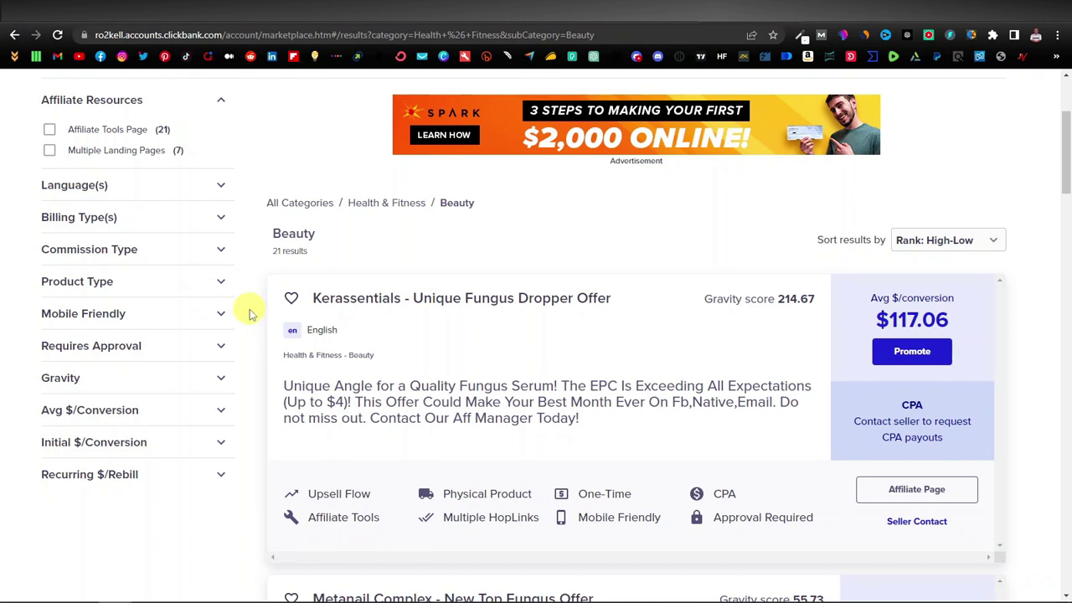
scroll(249, 312, up, 3)
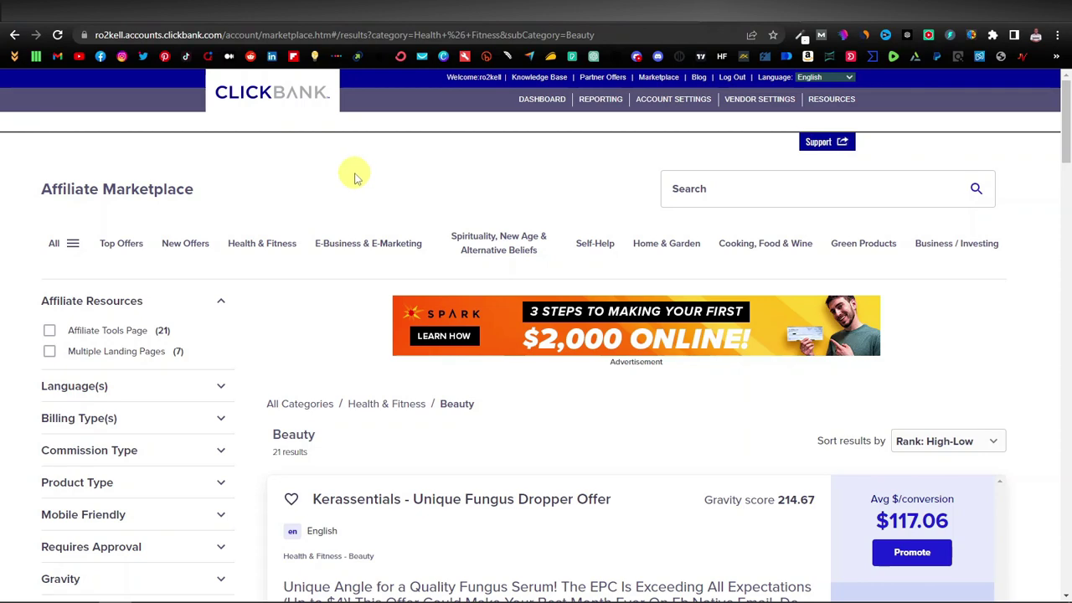
scroll(354, 176, down, 3)
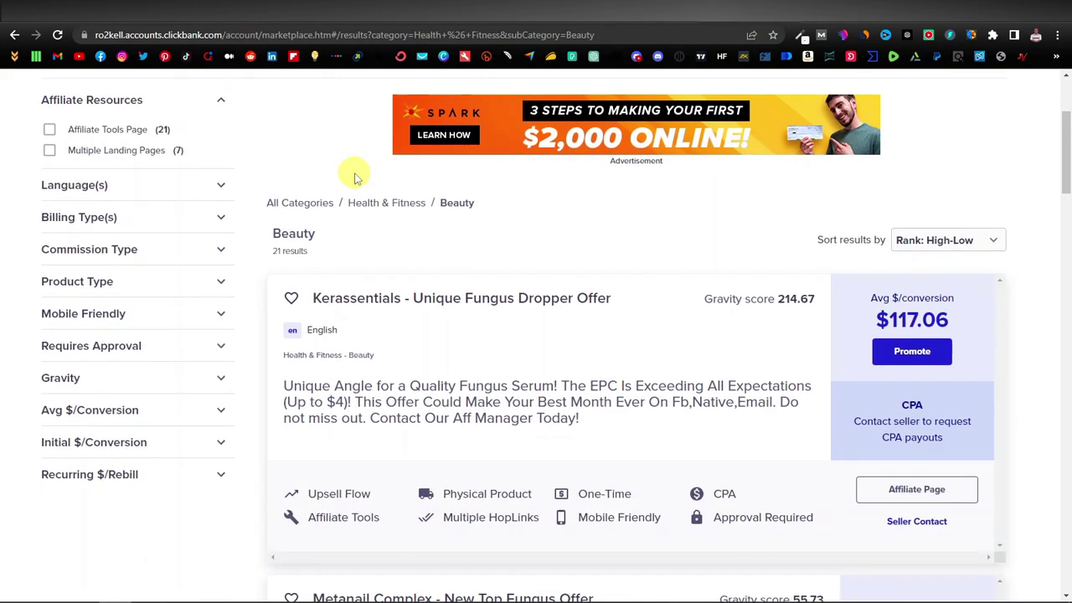
scroll(354, 178, up, 3)
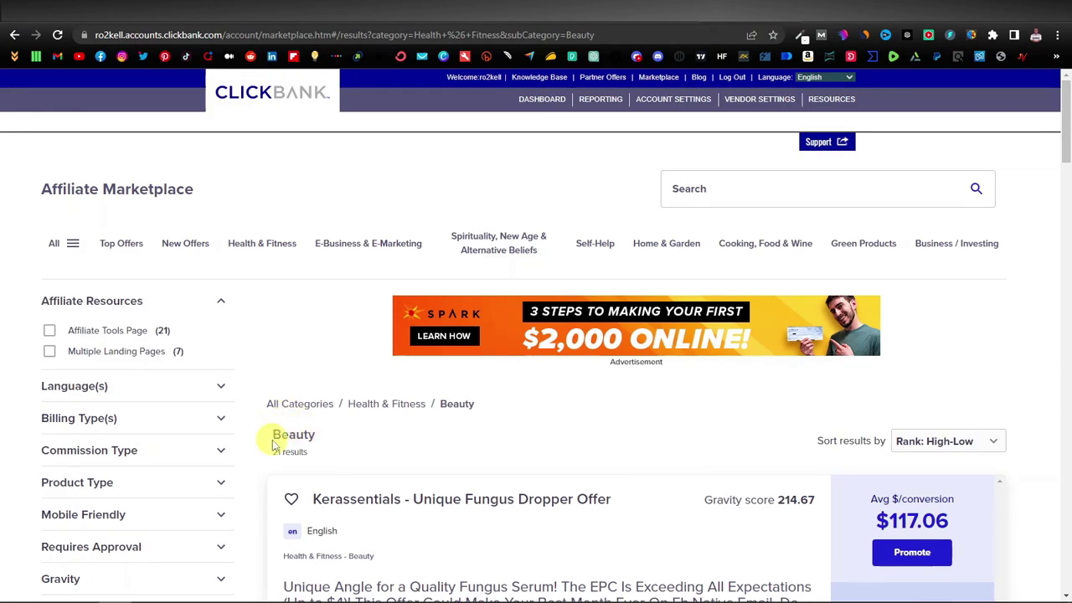
drag(272, 439, 362, 436)
scroll(383, 309, down, 2)
click(382, 308)
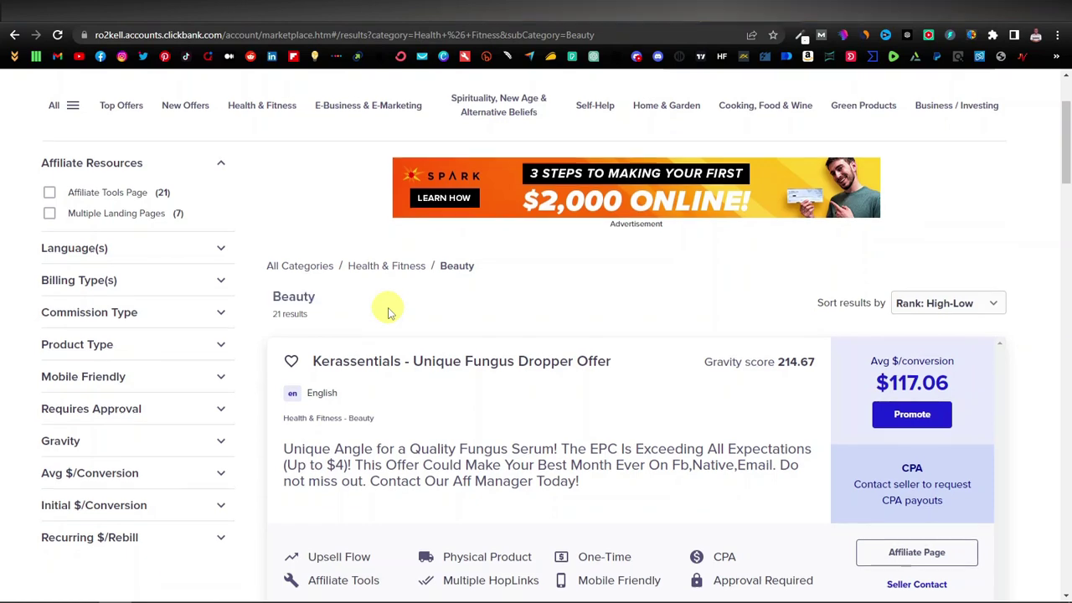
scroll(385, 310, down, 1)
scroll(389, 305, down, 1)
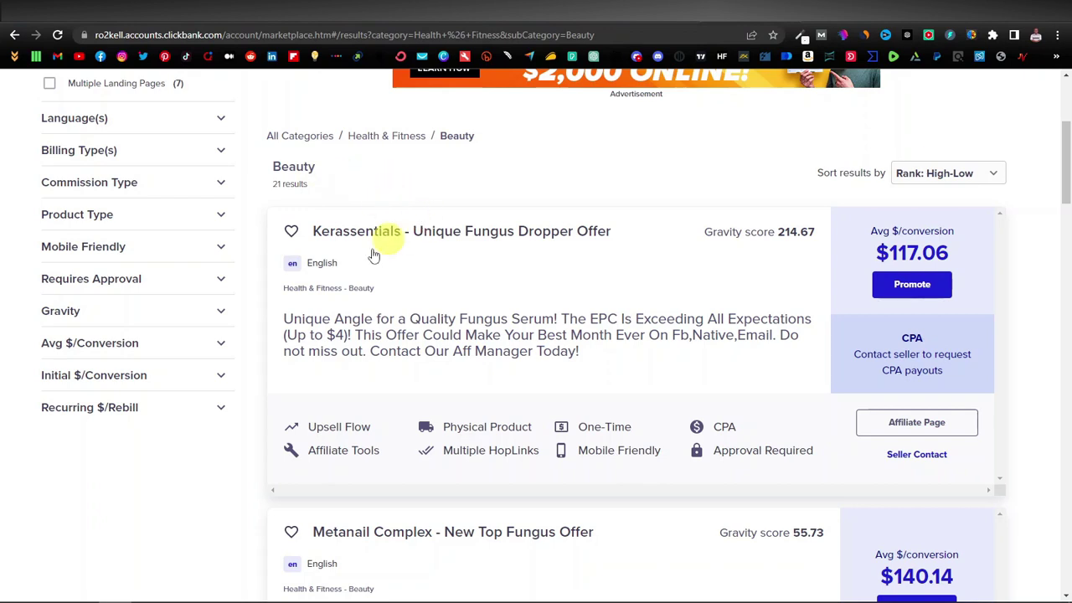
right_click(521, 233)
click(552, 243)
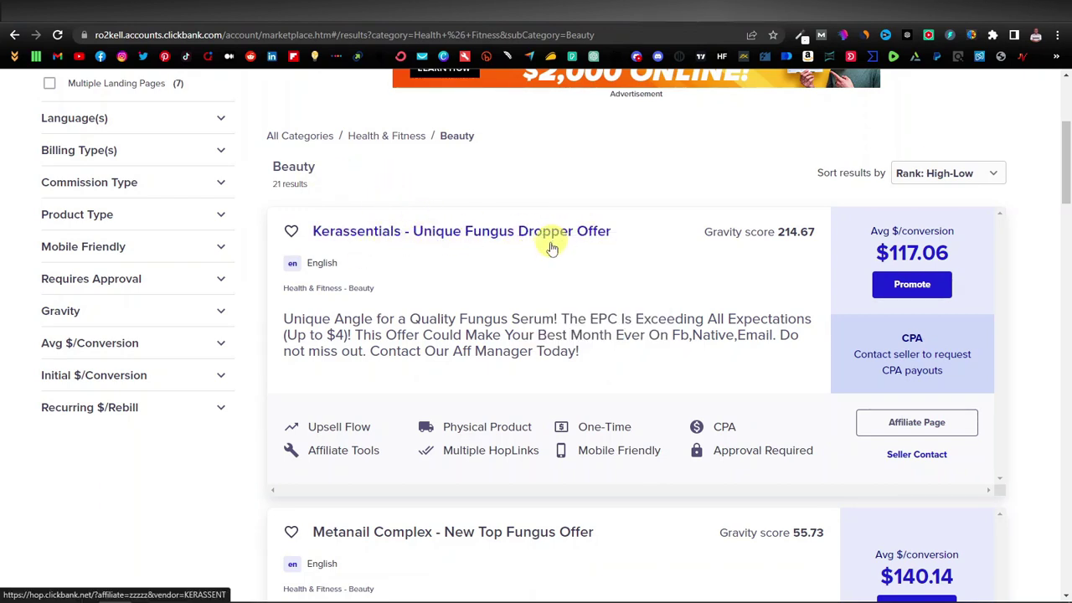
Open the Metanail Complex and DivineLocks sales pages in new tabs
scroll(549, 249, down, 4)
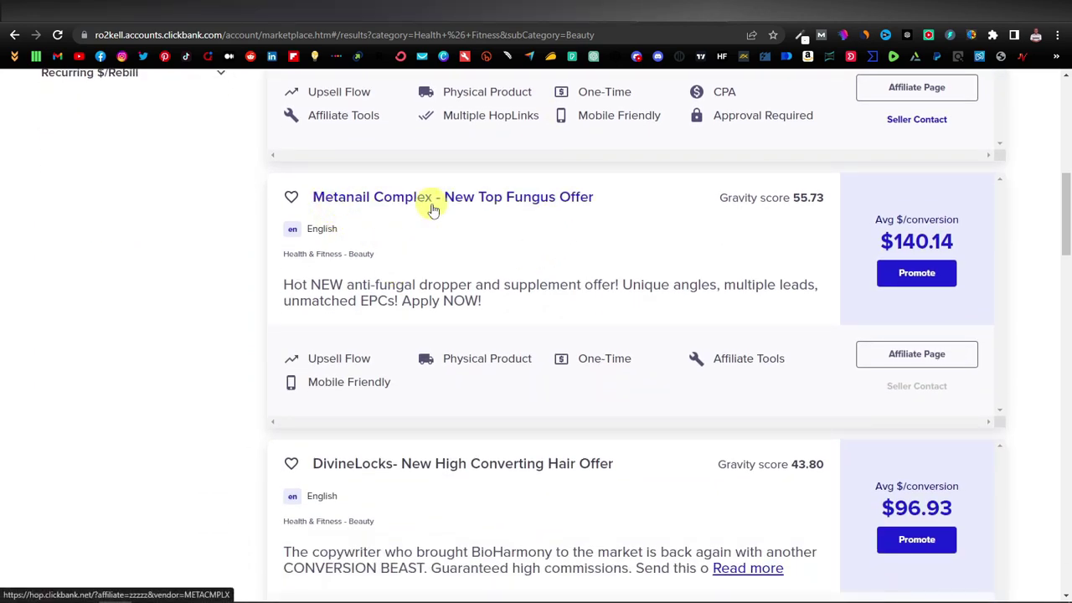
right_click(504, 197)
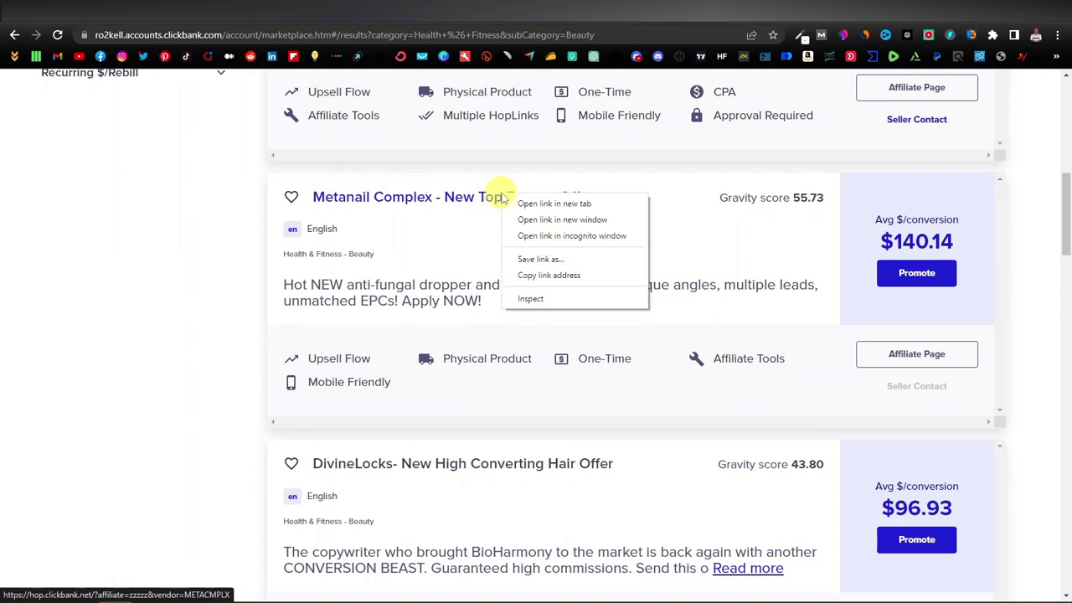
click(562, 209)
scroll(553, 222, down, 2)
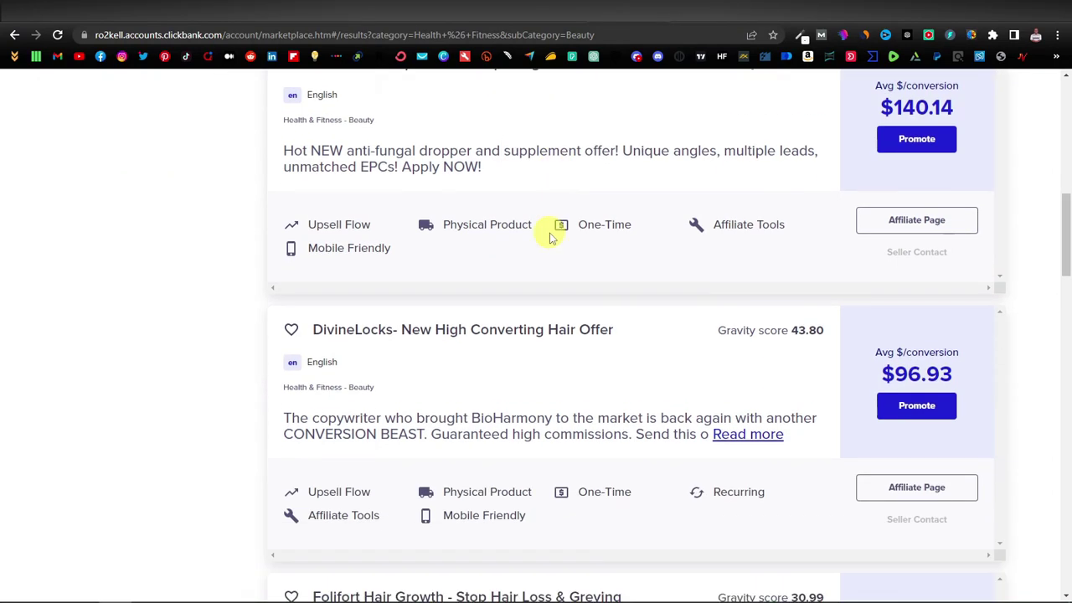
right_click(483, 332)
click(535, 341)
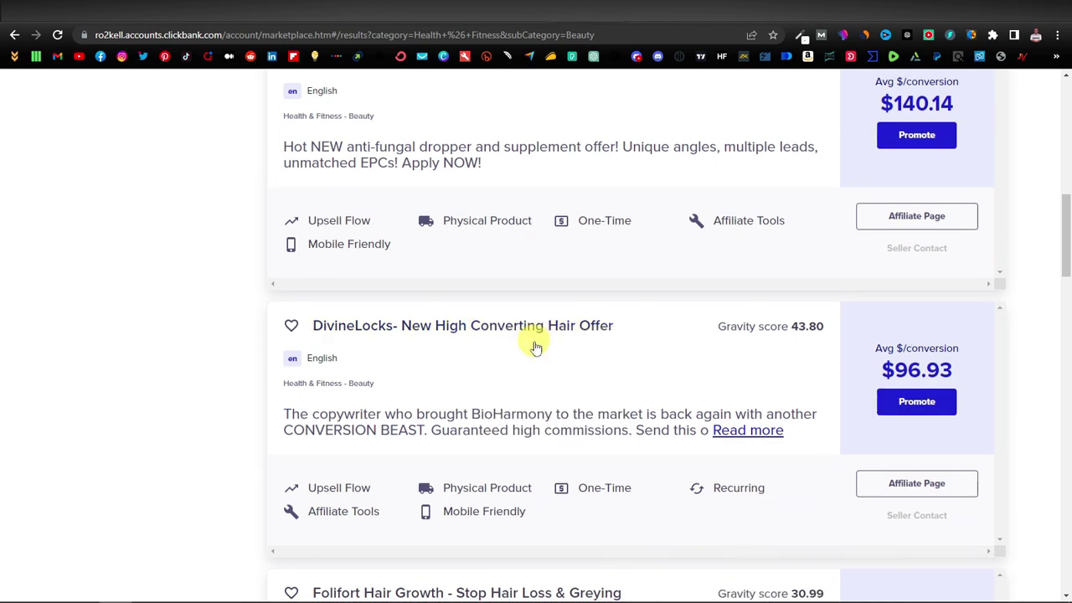
Open the Folifort and Derma Prime sales pages in new tabs
scroll(533, 339, down, 3)
right_click(489, 332)
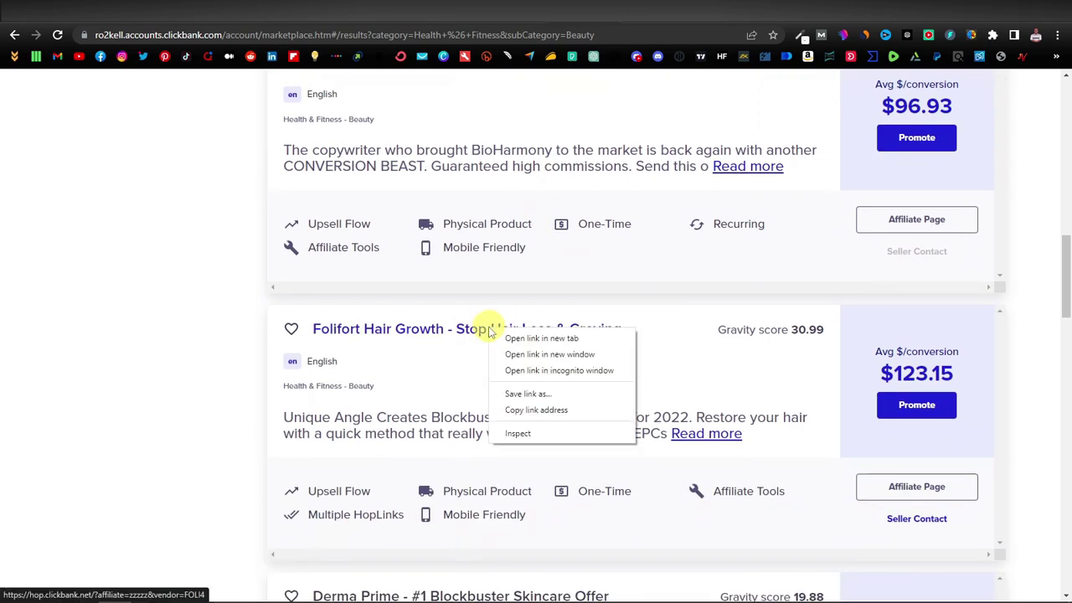
click(546, 340)
scroll(550, 343, down, 2)
scroll(549, 342, down, 1)
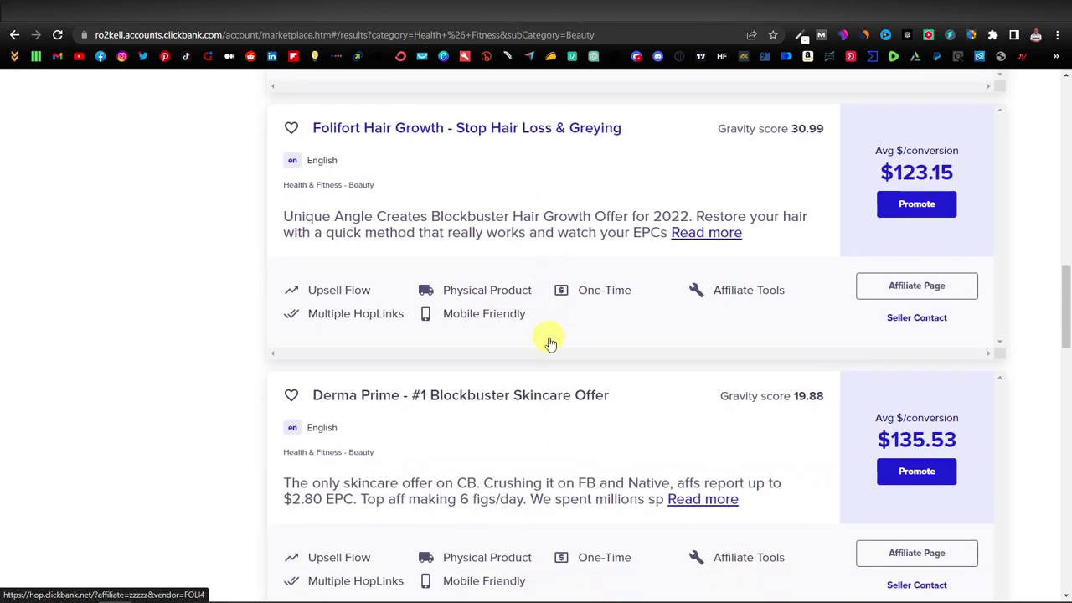
scroll(536, 339, down, 1)
right_click(500, 330)
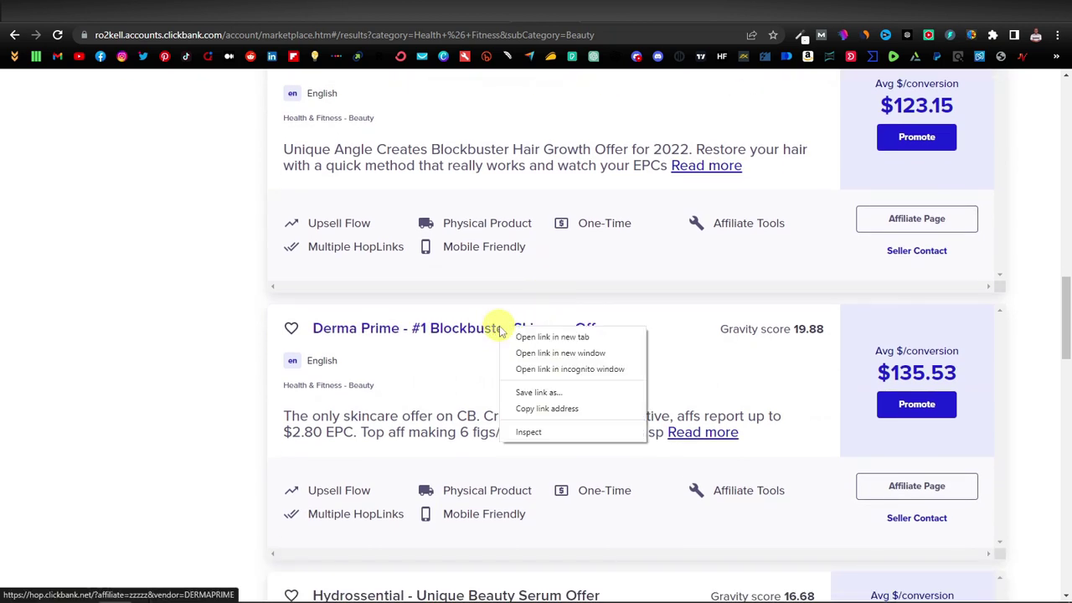
click(536, 339)
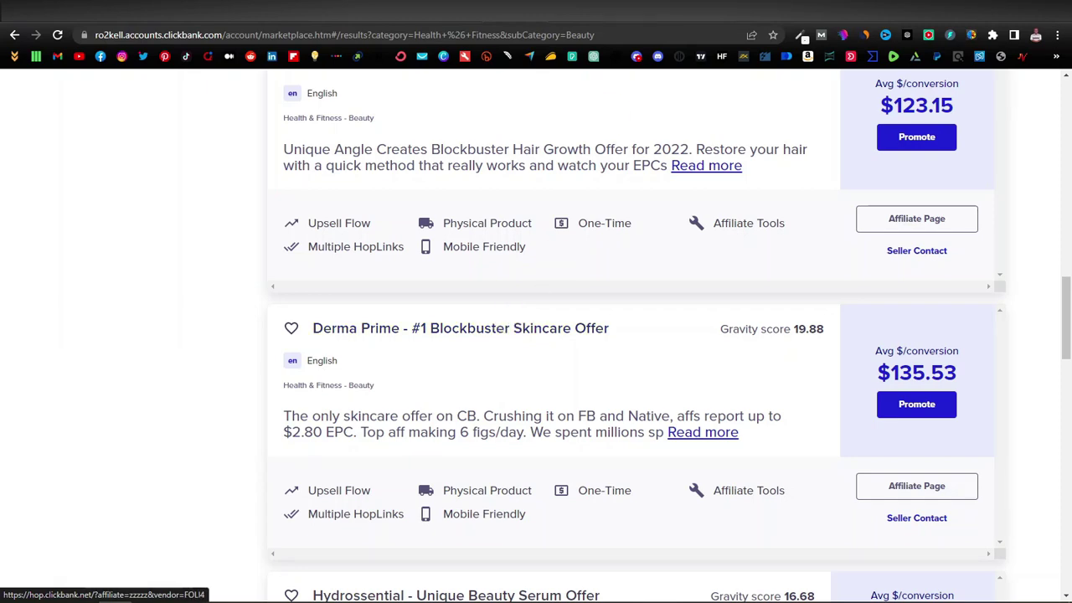
Review the Kerassentials sales page, highlighting its nails-and-skin headline
key(ctrl+Tab)
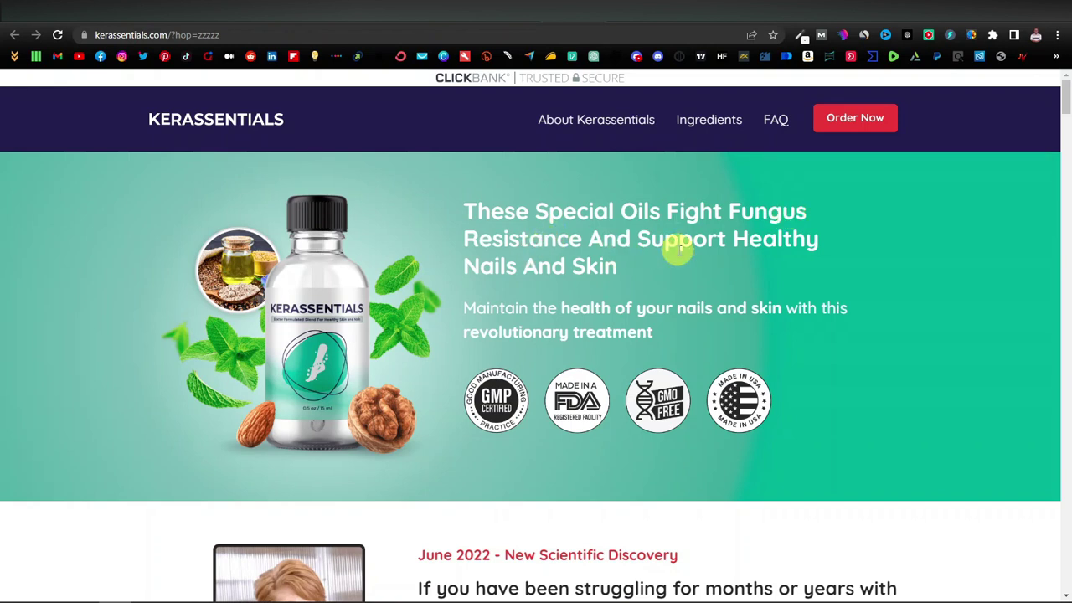
mouse_move(477, 269)
mouse_down()
mouse_move(621, 275)
mouse_move(472, 266)
mouse_up()
click(618, 271)
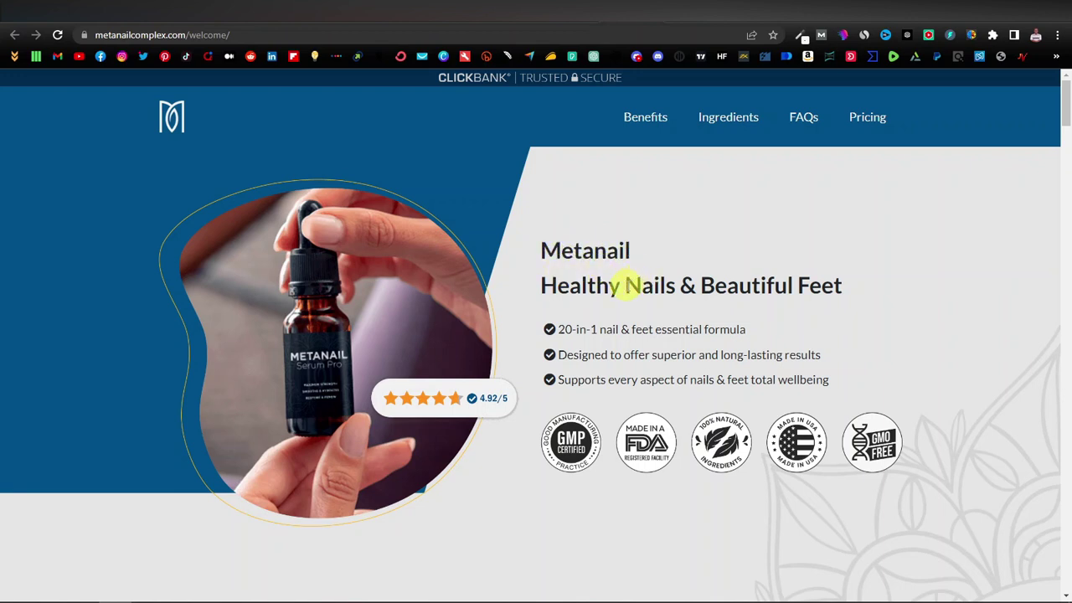
drag(626, 286, 677, 287)
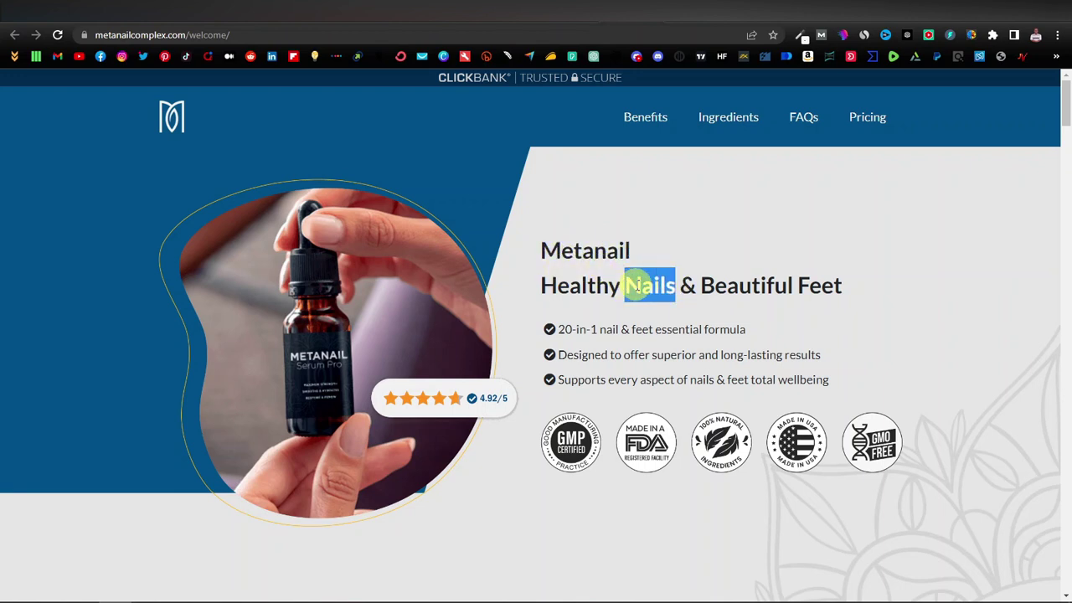
Review the DivineLocks hair-growth and Skin headlines, ending on the Google Sheets file list
click(627, 8)
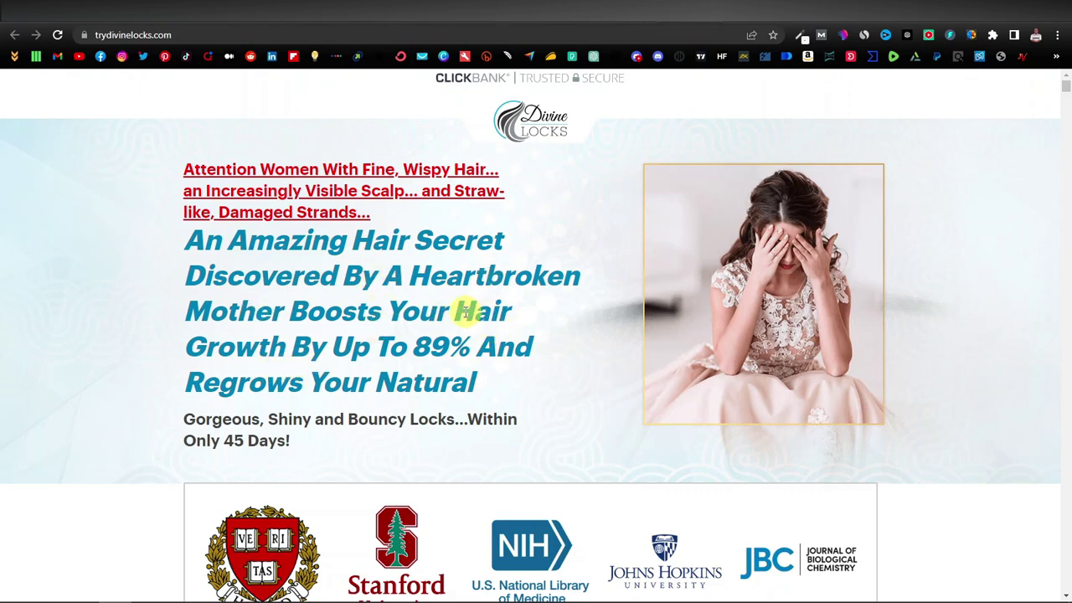
drag(473, 312, 289, 347)
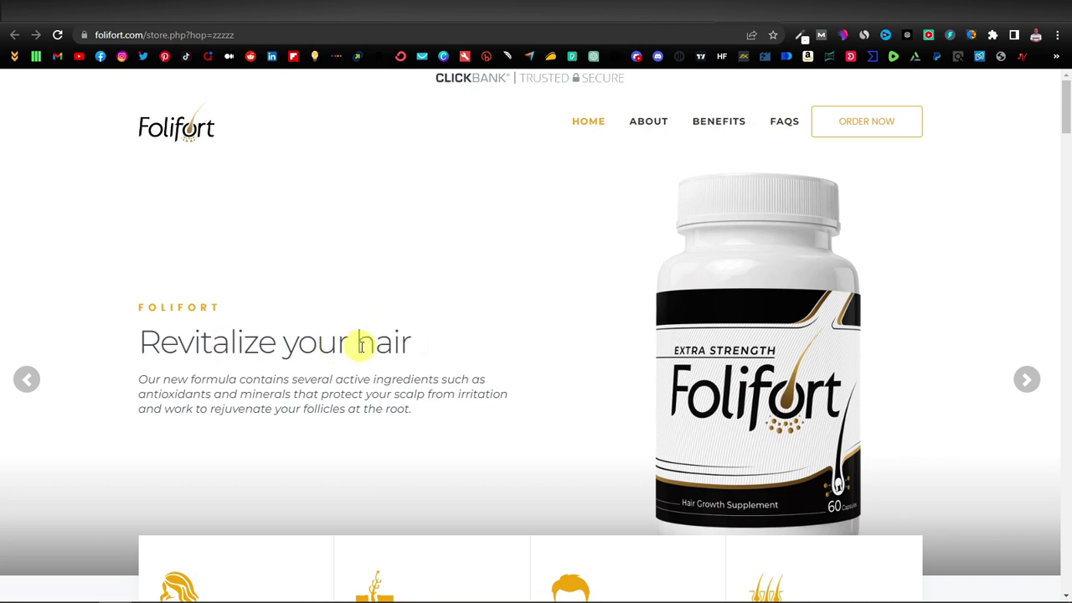
drag(136, 342, 457, 302)
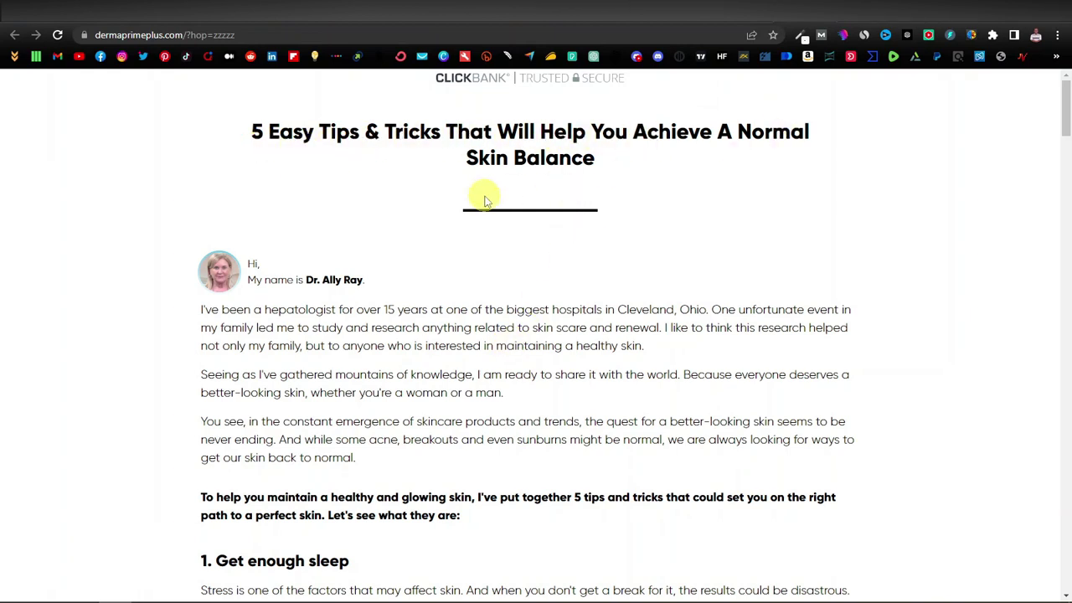
drag(474, 157, 520, 159)
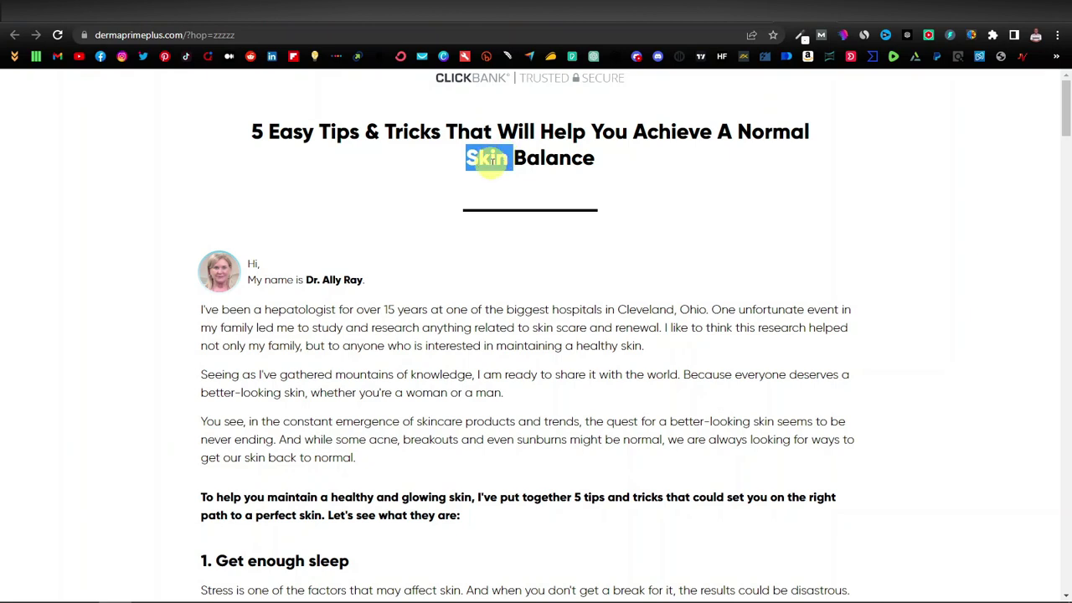
click(502, 12)
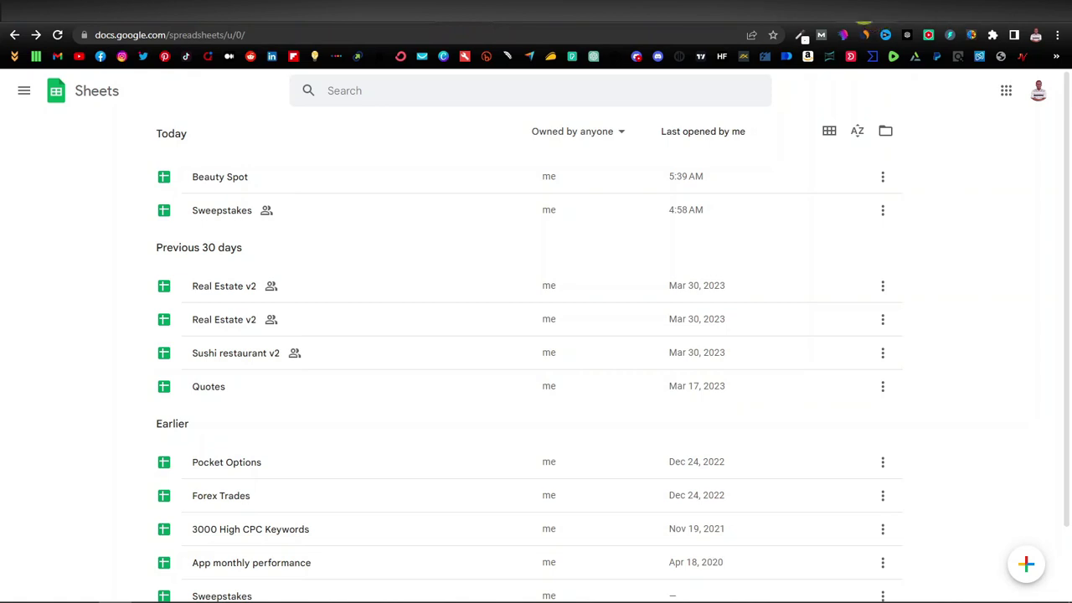
Create a blank Google Sheets spreadsheet via the Google apps launcher in a new tab
click(862, 11)
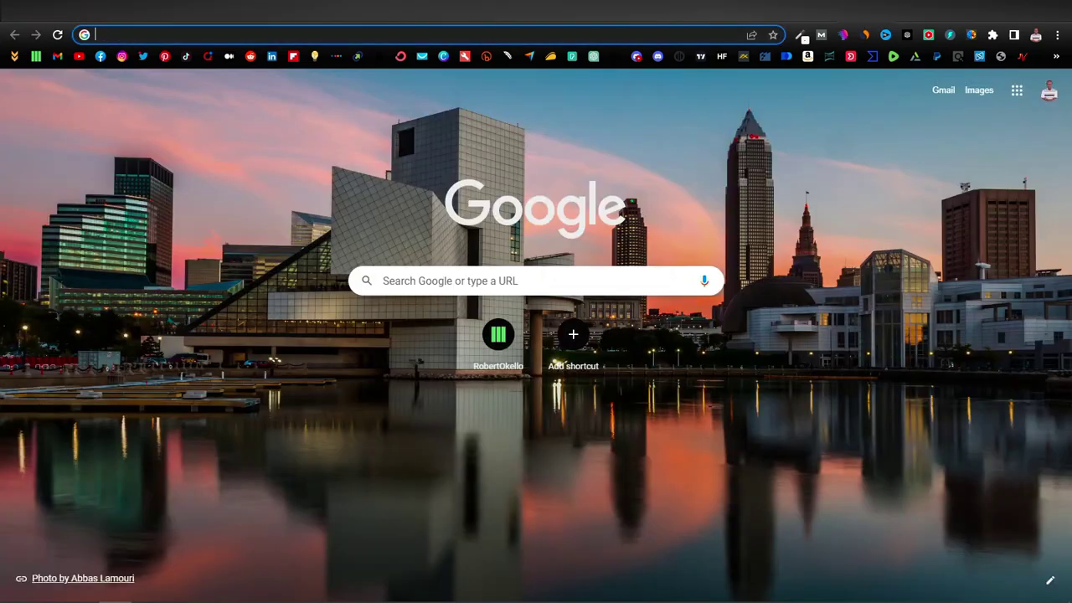
click(1017, 95)
scroll(999, 215, down, 4)
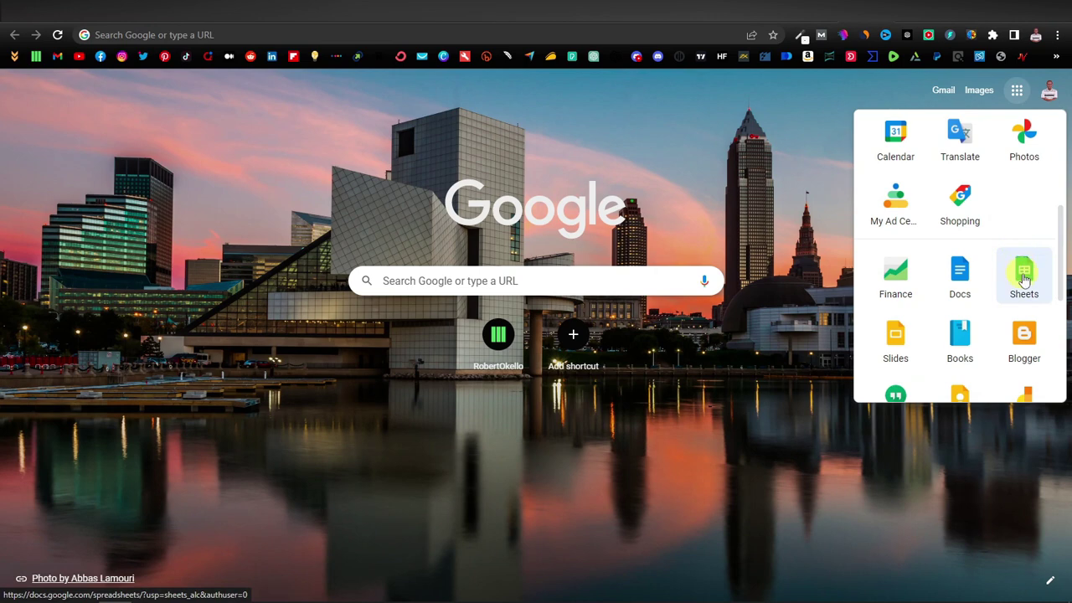
click(1024, 279)
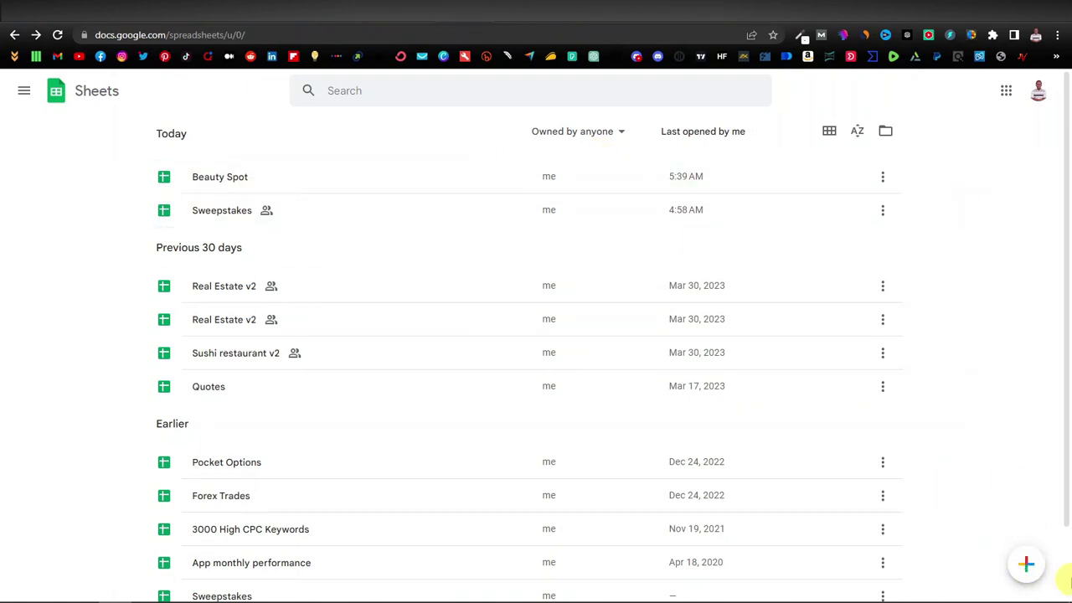
click(1027, 565)
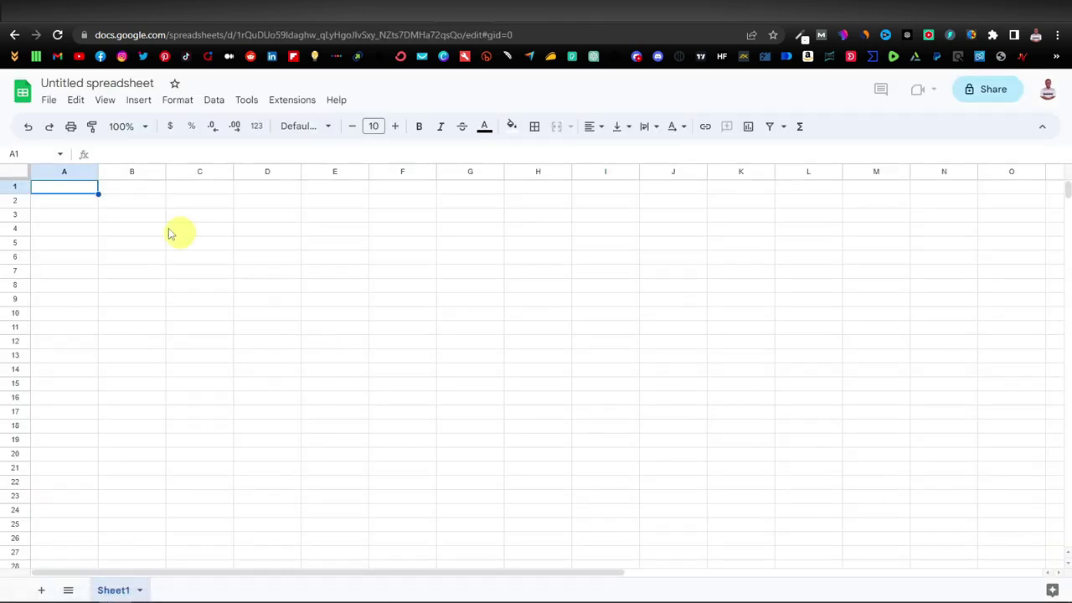
Rename the untitled spreadsheet to 'Beauty Spot'
click(122, 84)
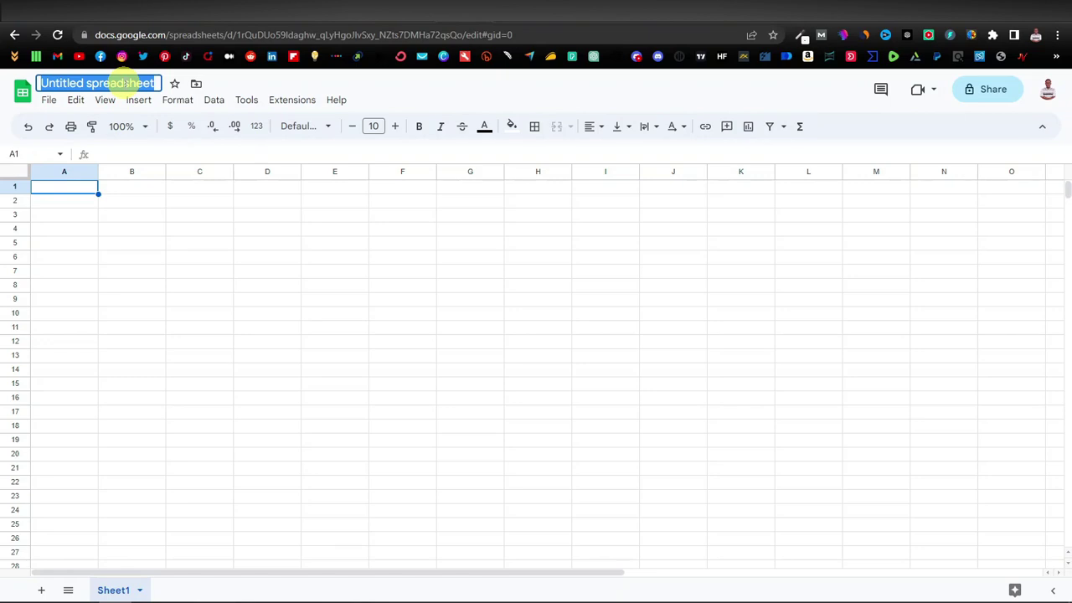
text(Be)
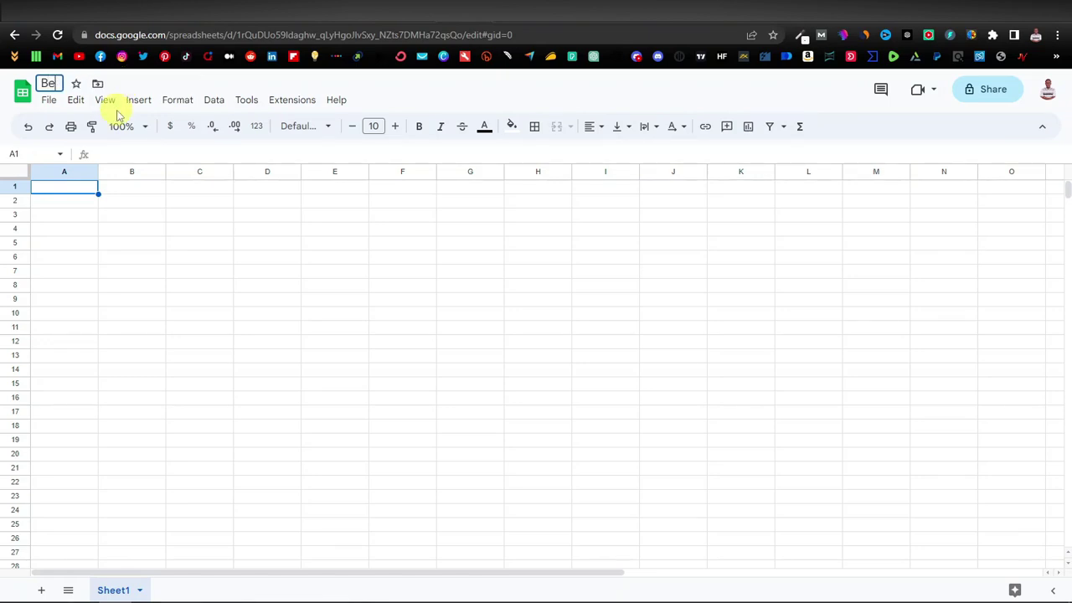
text(auty Spot)
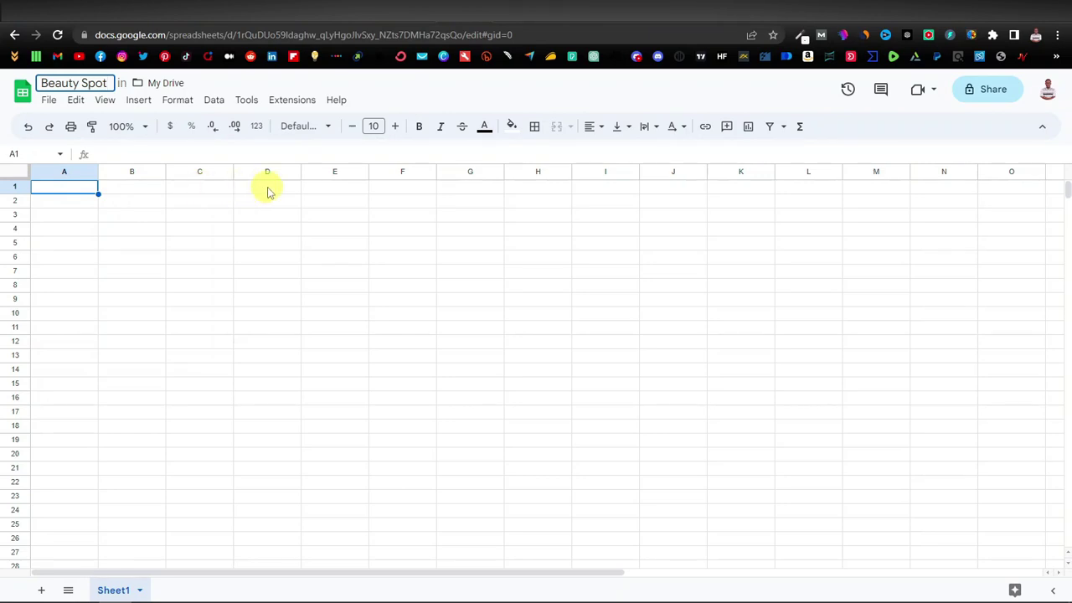
click(48, 193)
Enter headers Product, Price, Description, Link and Image across A1:E1
text(Produ)
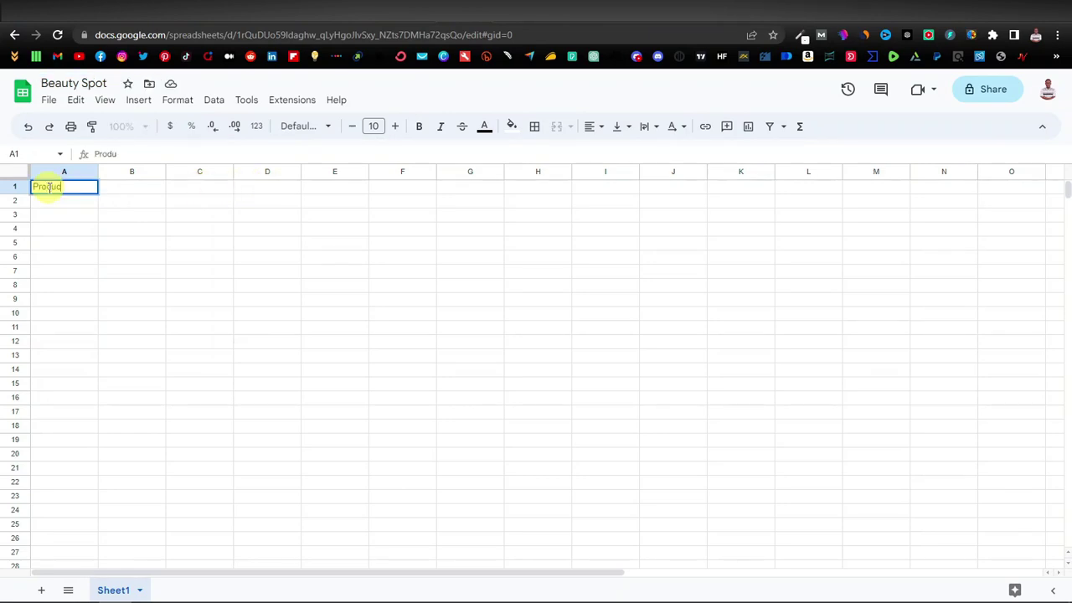
text(ct)
key(Tab)
text(Pr)
key(Tab)
text(D)
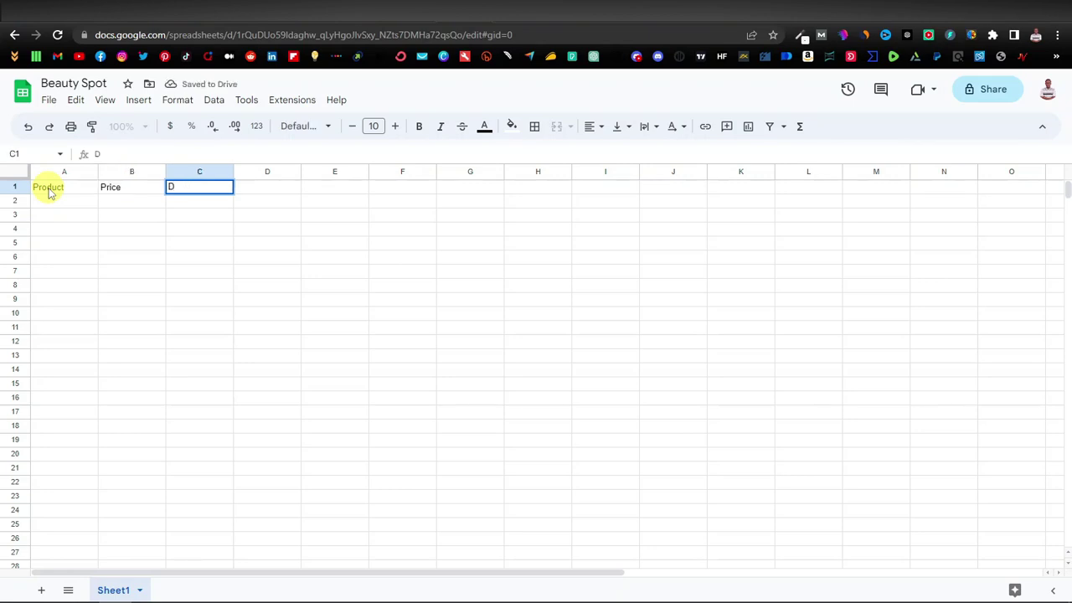
text(escription)
key(Tab)
text(L)
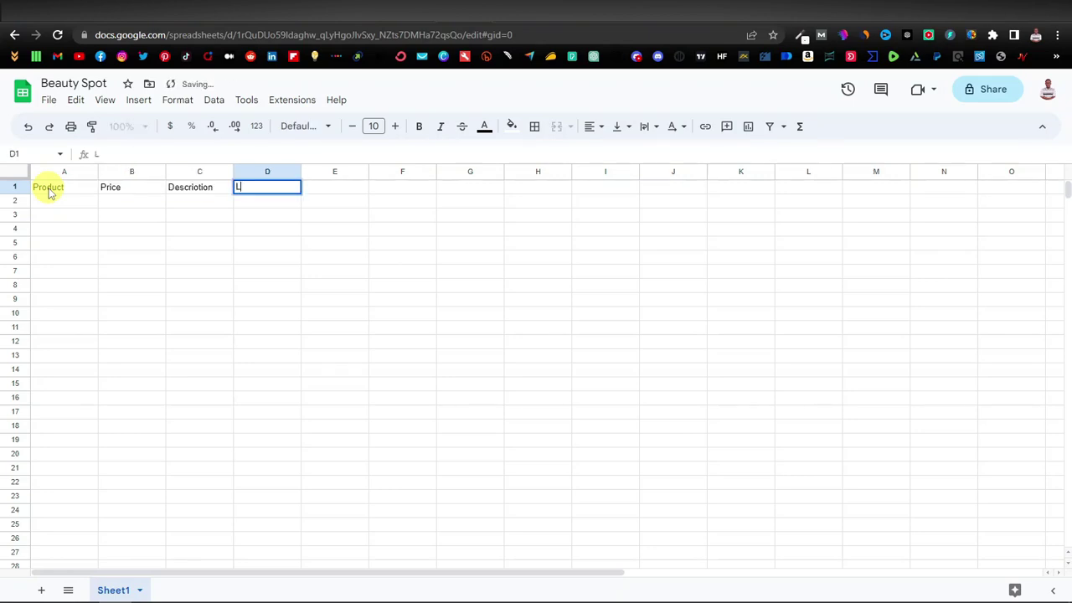
text(ink)
key(Tab)
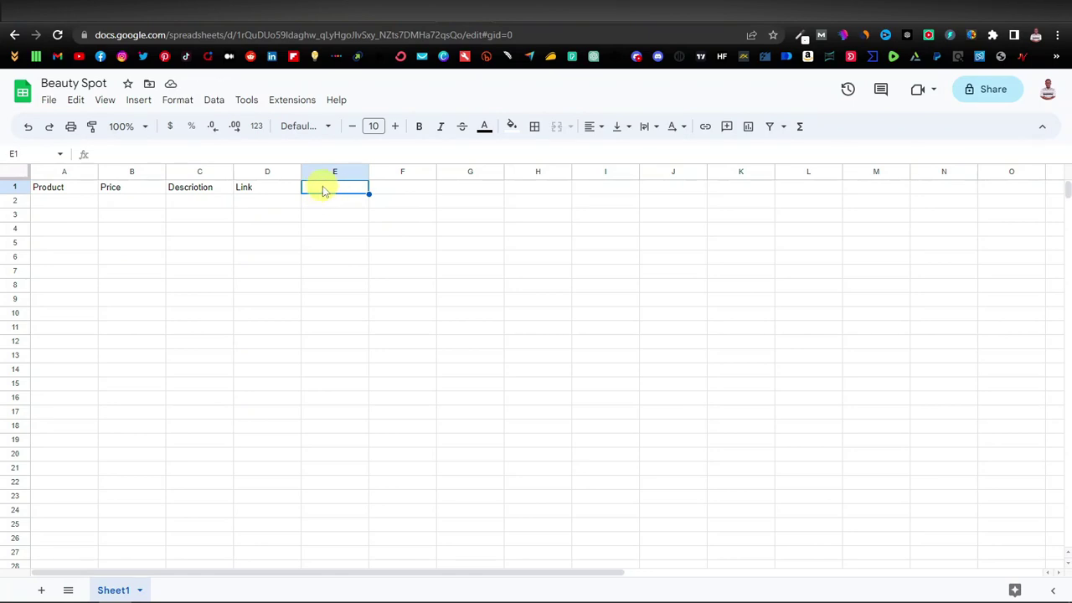
text(Image)
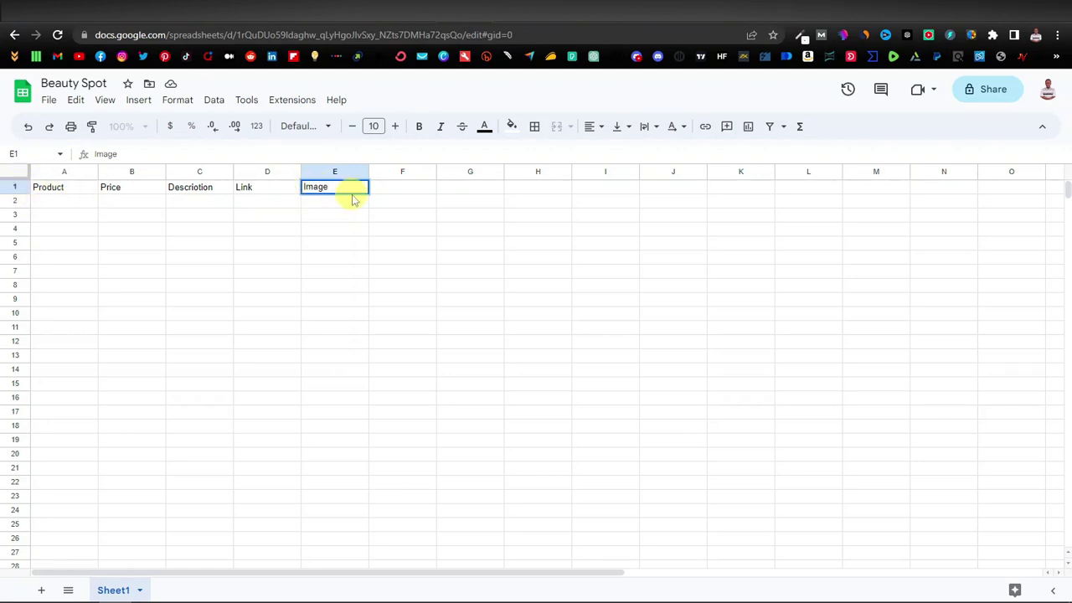
Make the header row bold
click(15, 187)
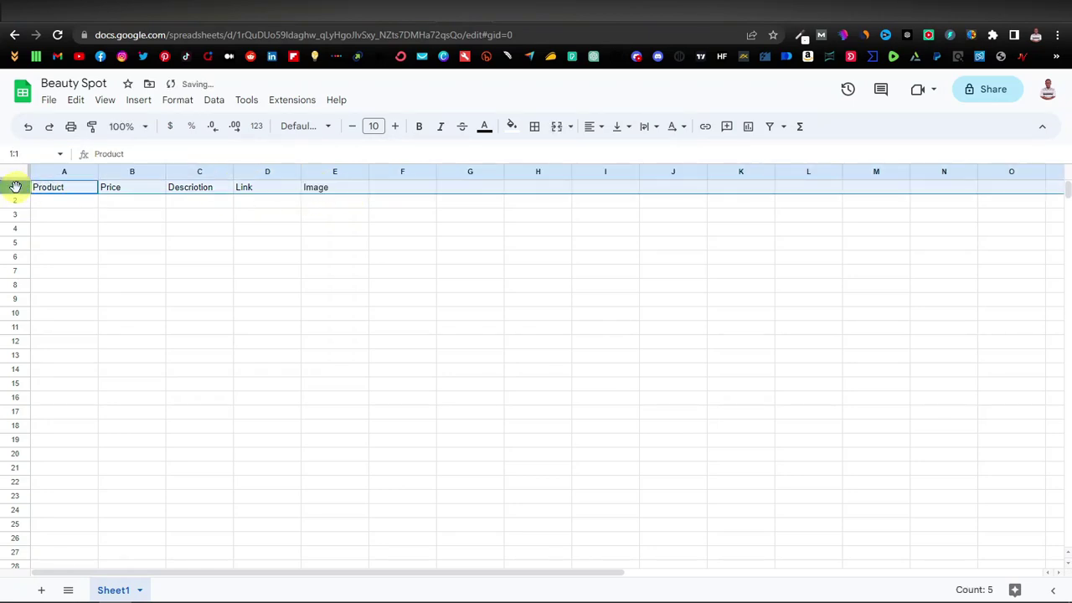
click(421, 130)
click(328, 214)
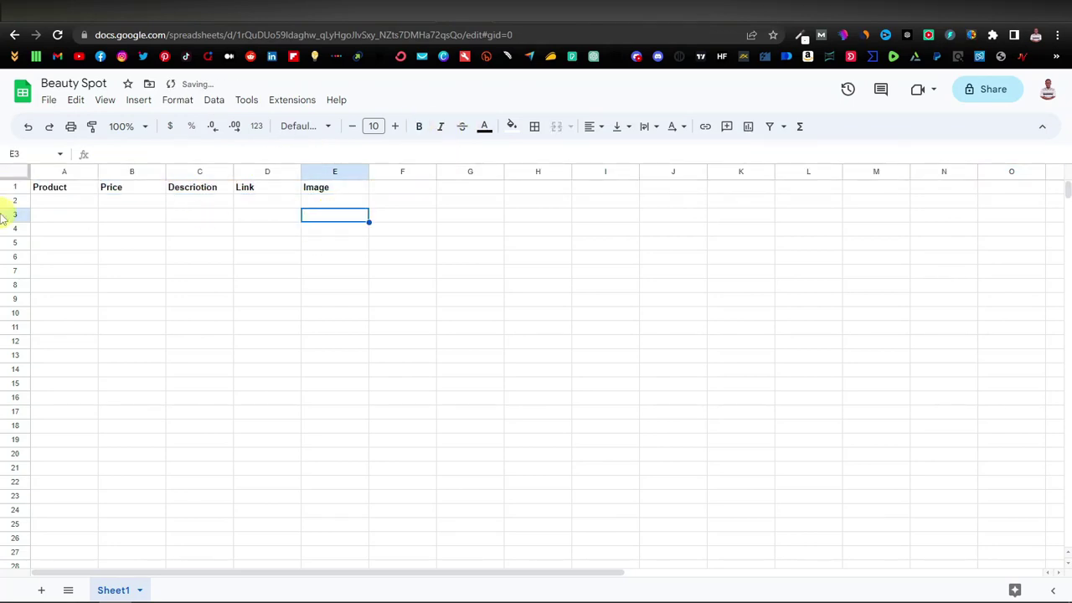
click(49, 203)
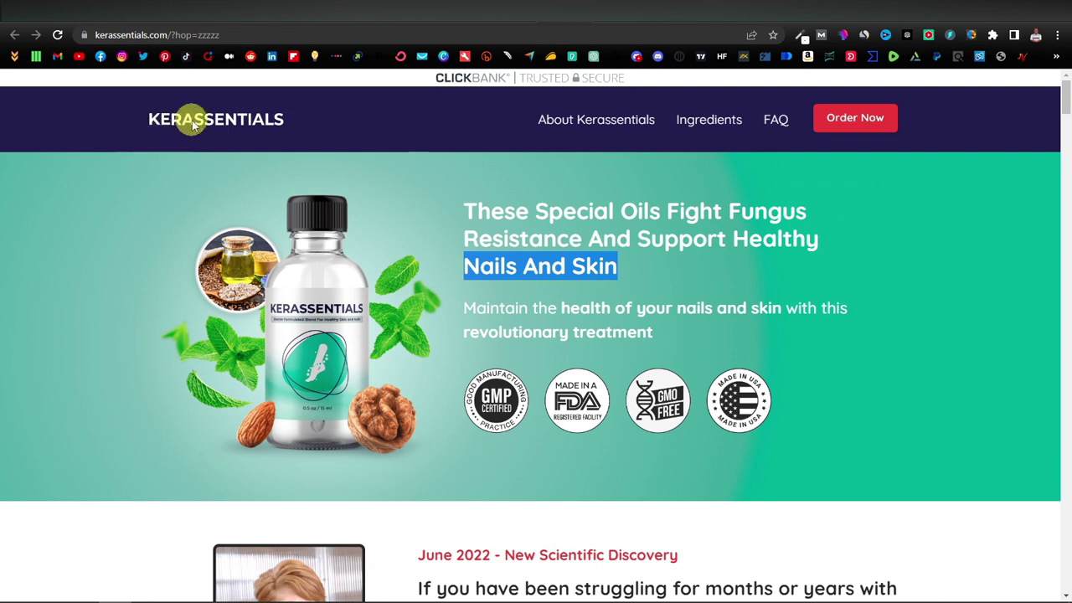
Select and right-click the Kerassentials logo on its sales page, then dismiss the menu
drag(295, 116, 153, 131)
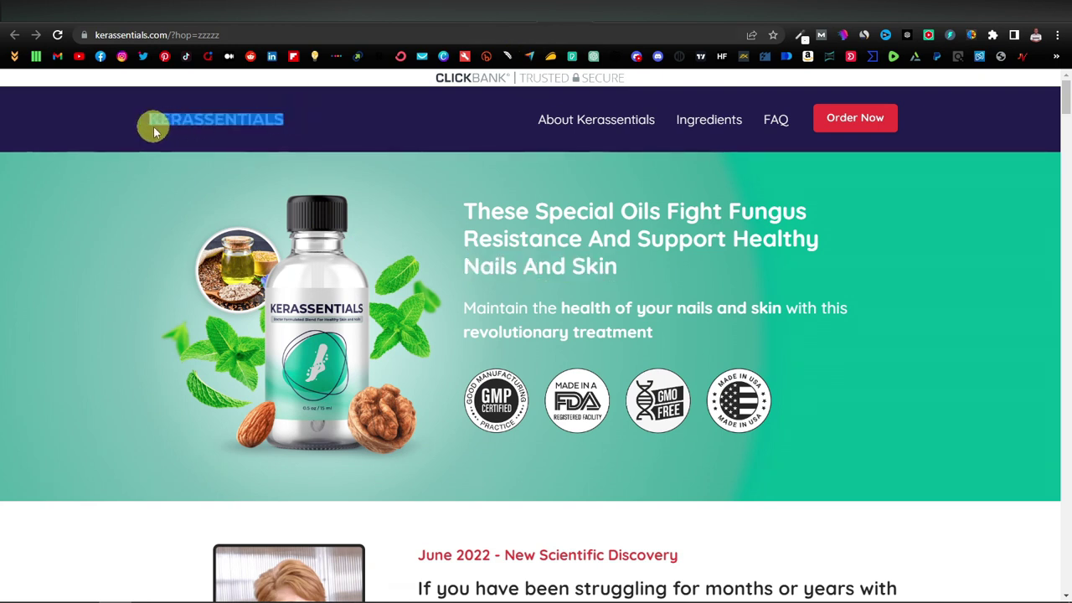
right_click(217, 119)
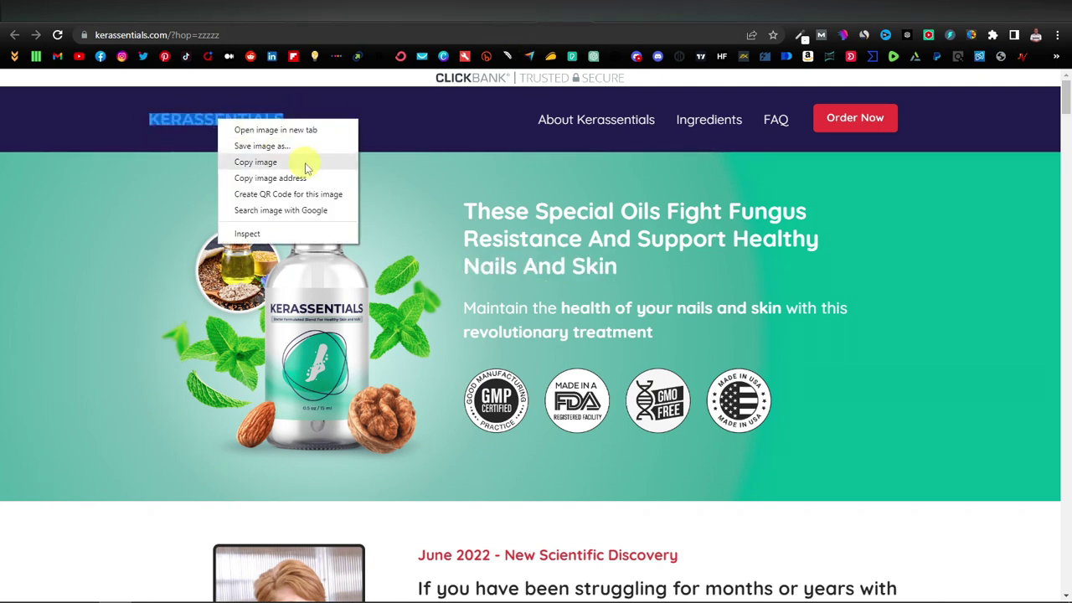
click(400, 132)
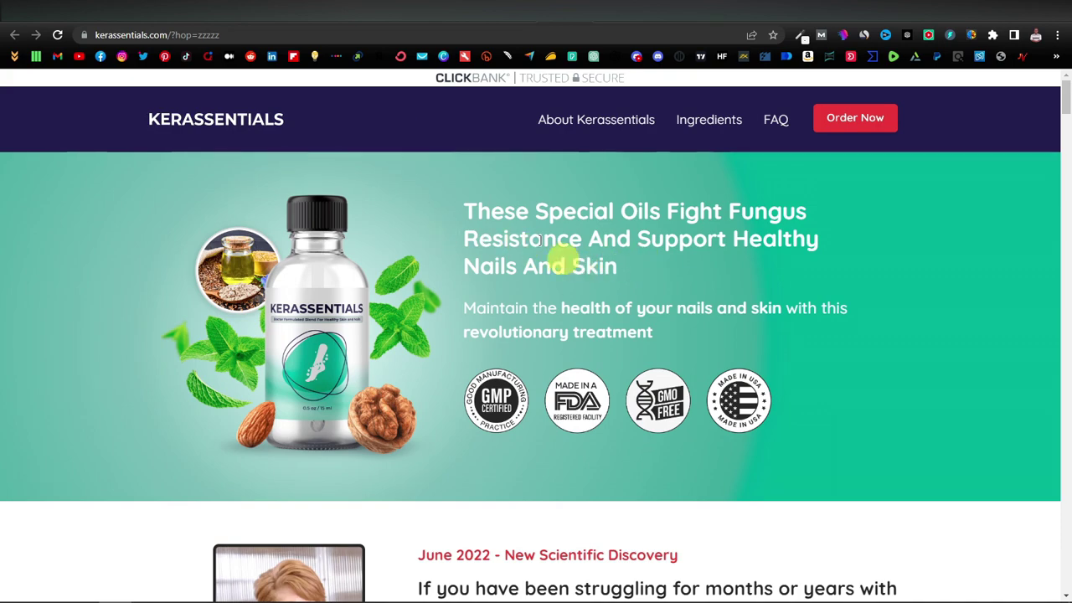
Copy the Kerassentials offer title from the ClickBank Beauty listings
click(519, 10)
scroll(401, 201, down, 5)
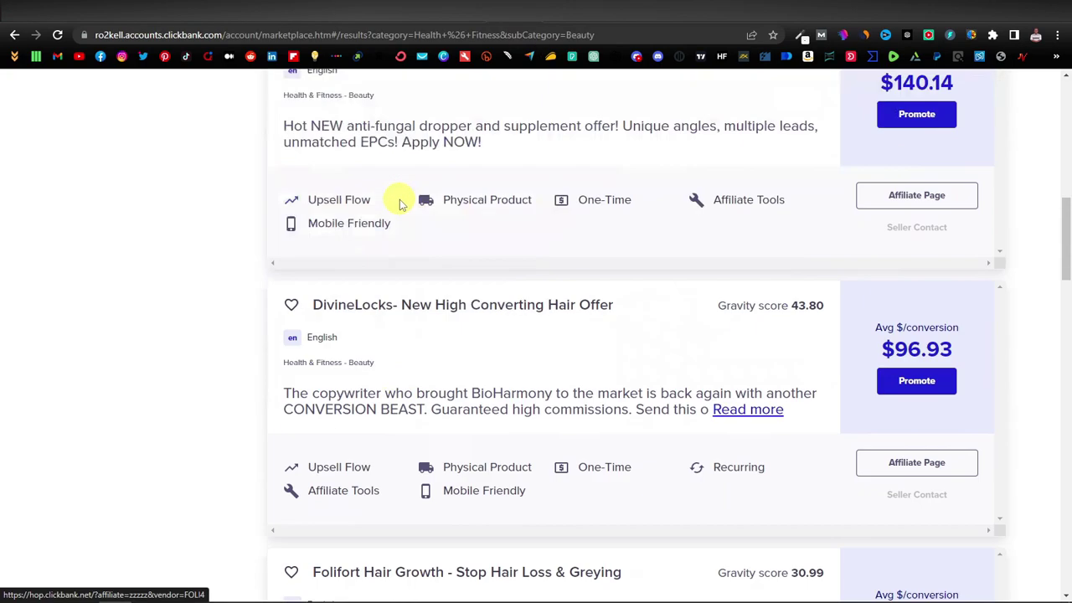
scroll(400, 201, up, 10)
scroll(400, 201, down, 4)
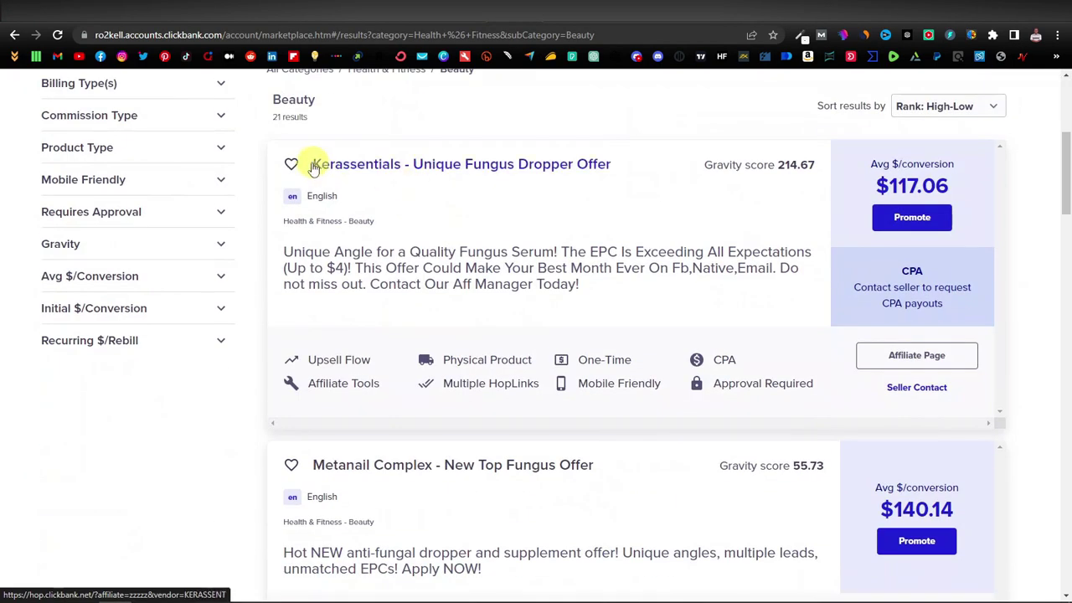
drag(638, 168, 323, 172)
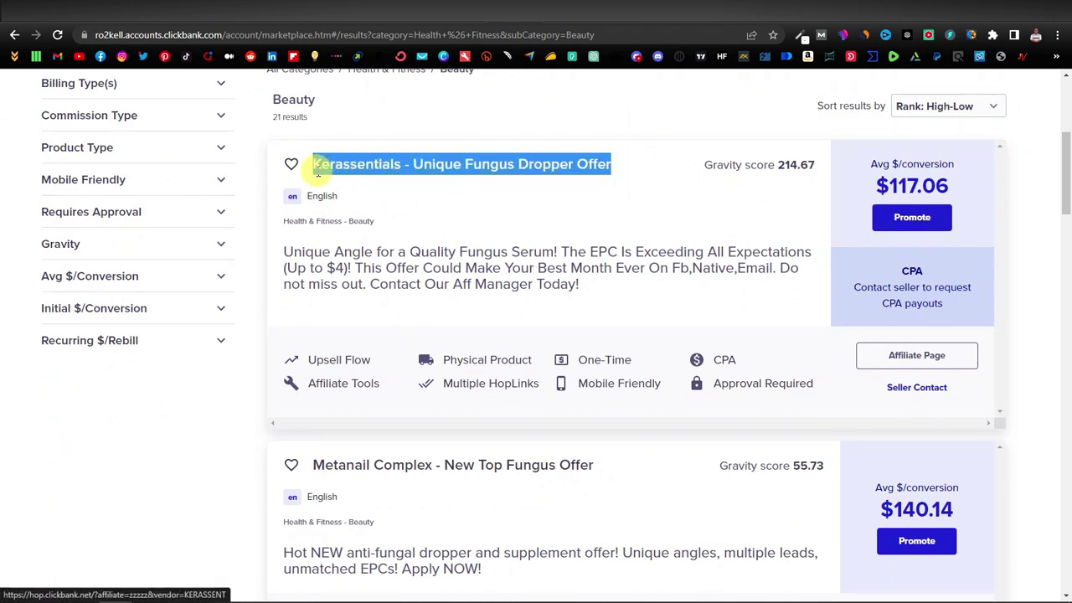
right_click(324, 176)
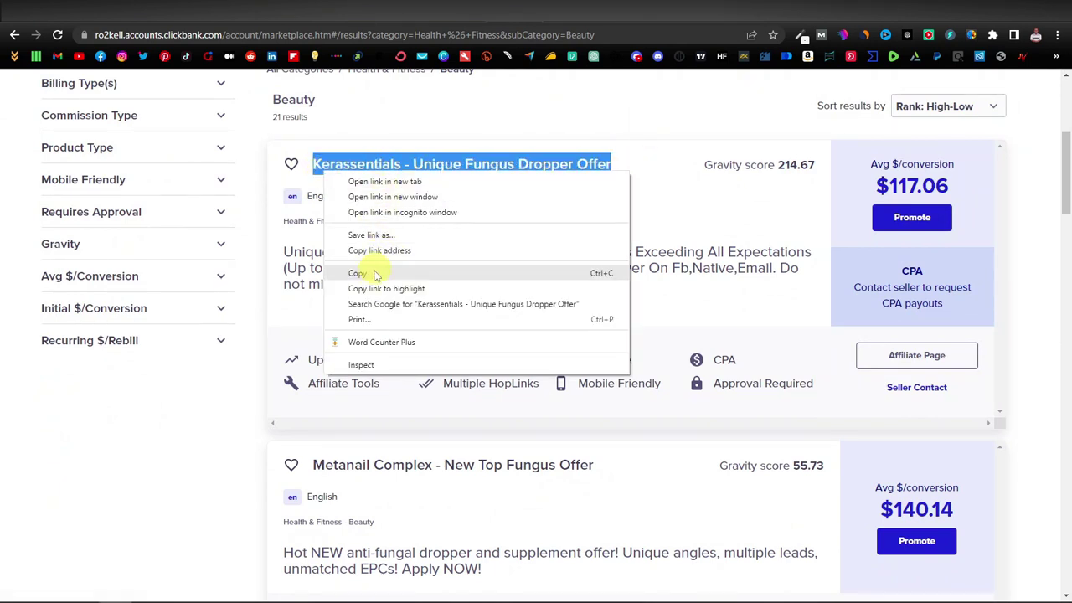
click(373, 272)
Paste the full offer title into A2, then undo it
click(398, 10)
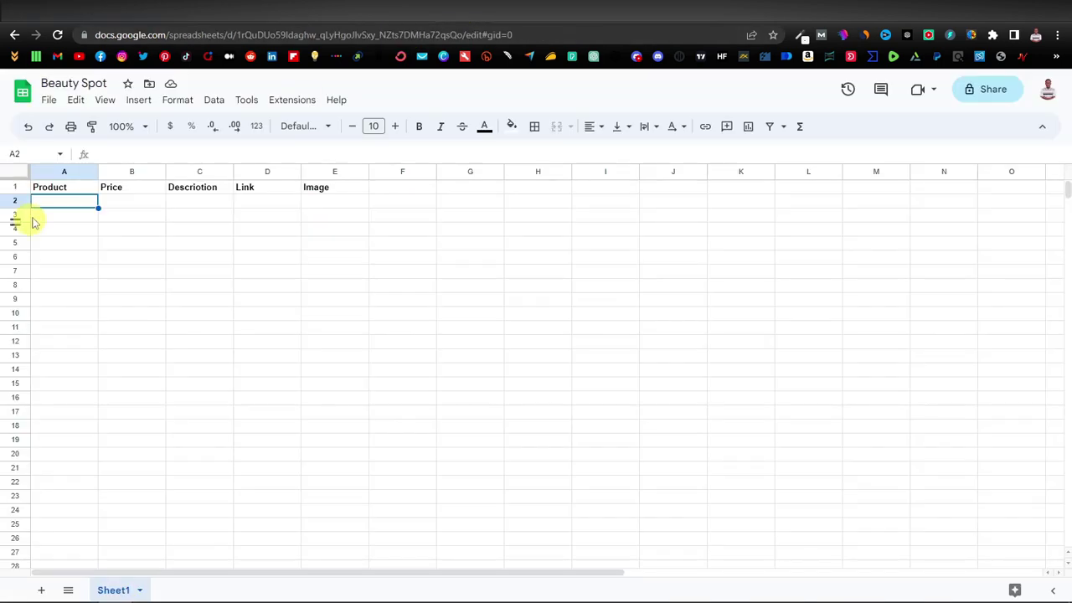
right_click(49, 205)
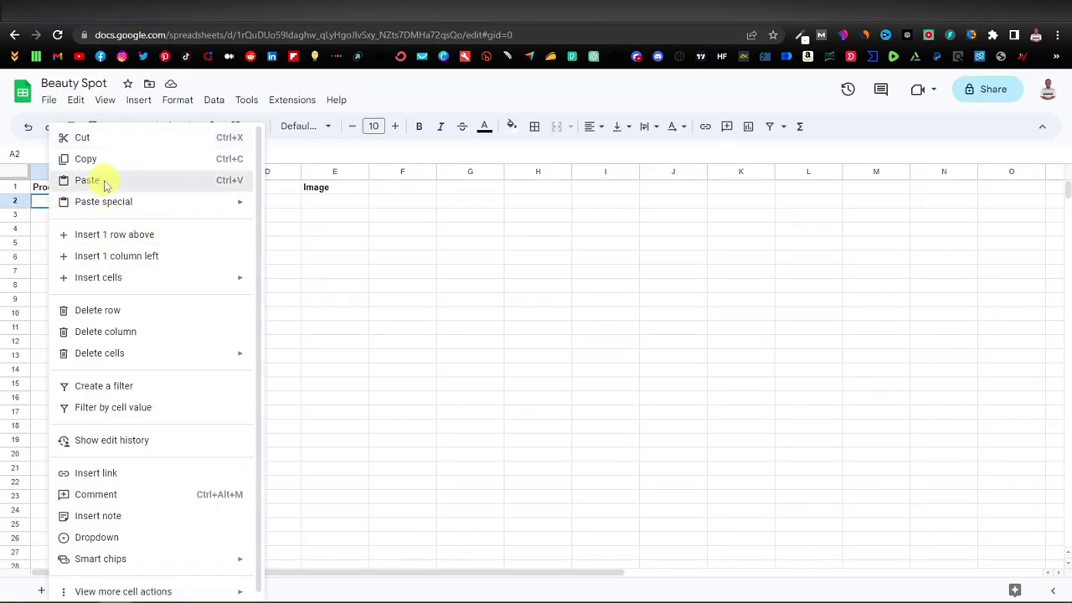
click(100, 181)
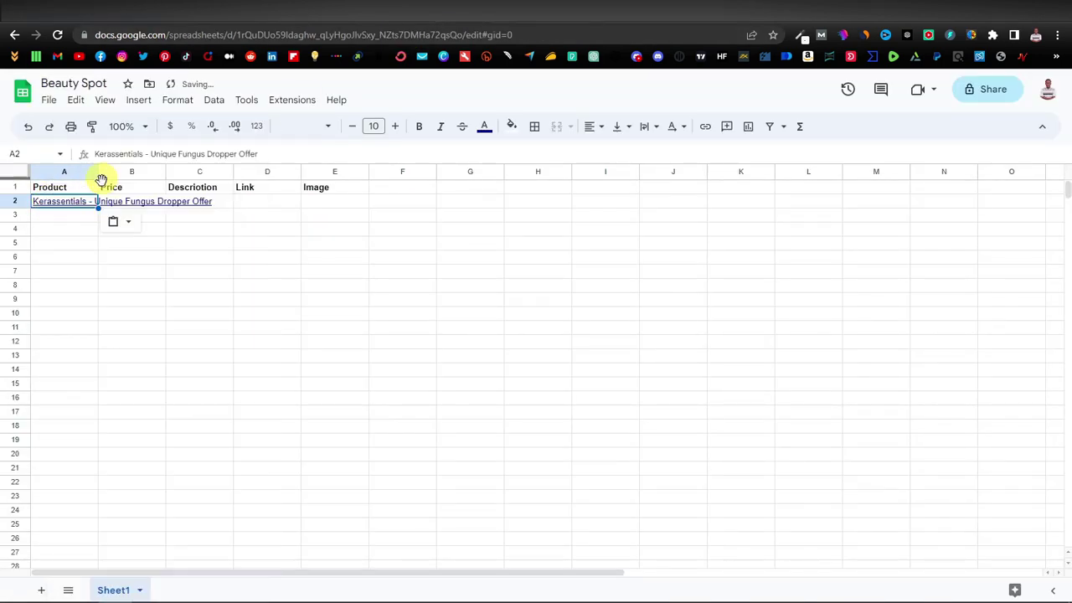
click(28, 127)
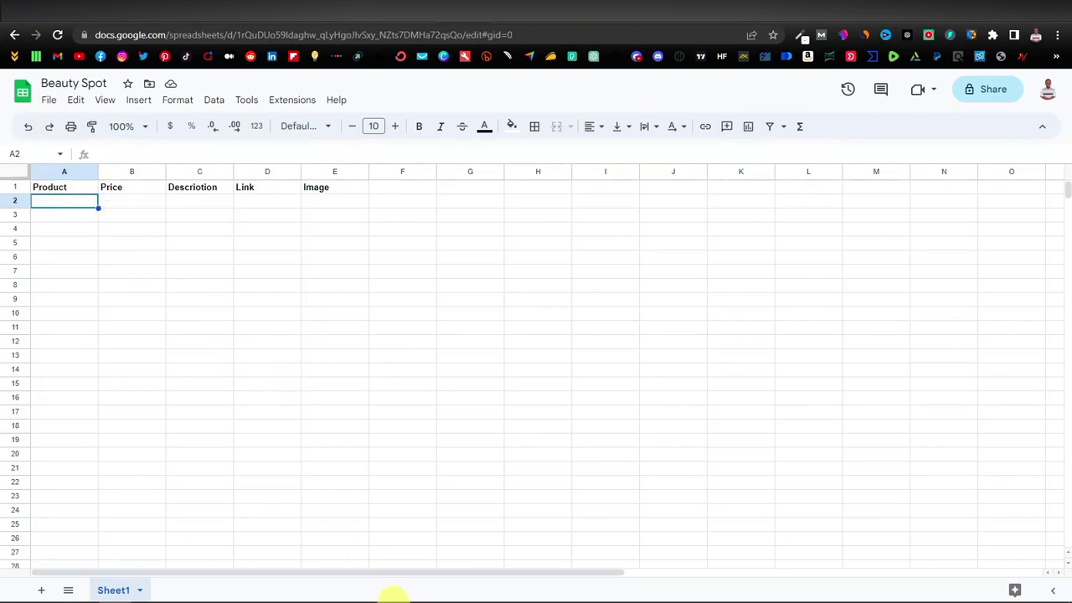
Trim the title to 'Kerassentials' in Notepad and paste it into A2
mouse_move(394, 594)
click(311, 594)
right_click(335, 303)
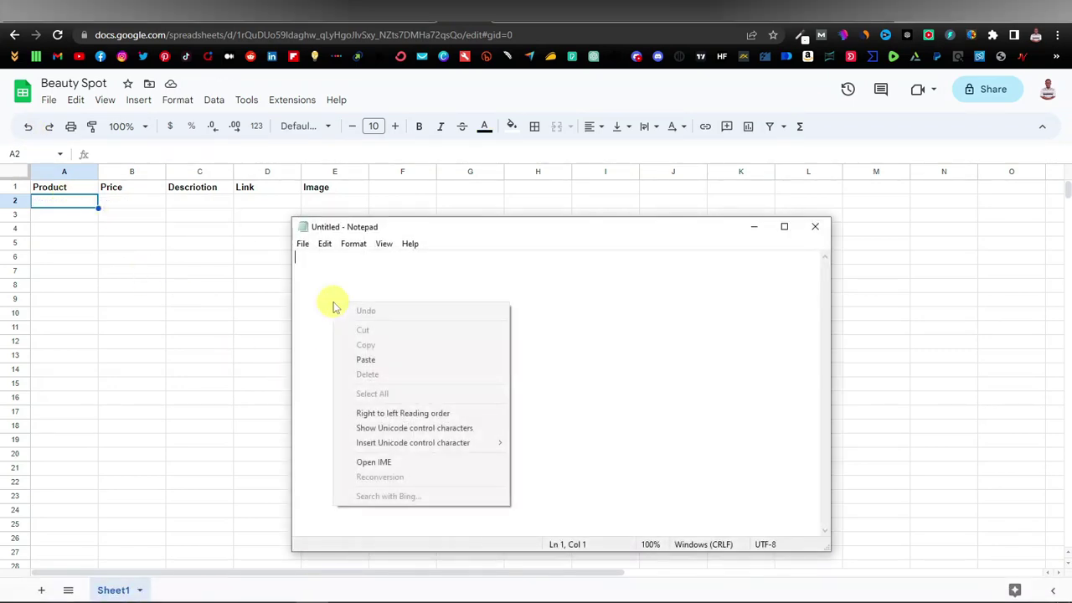
click(400, 362)
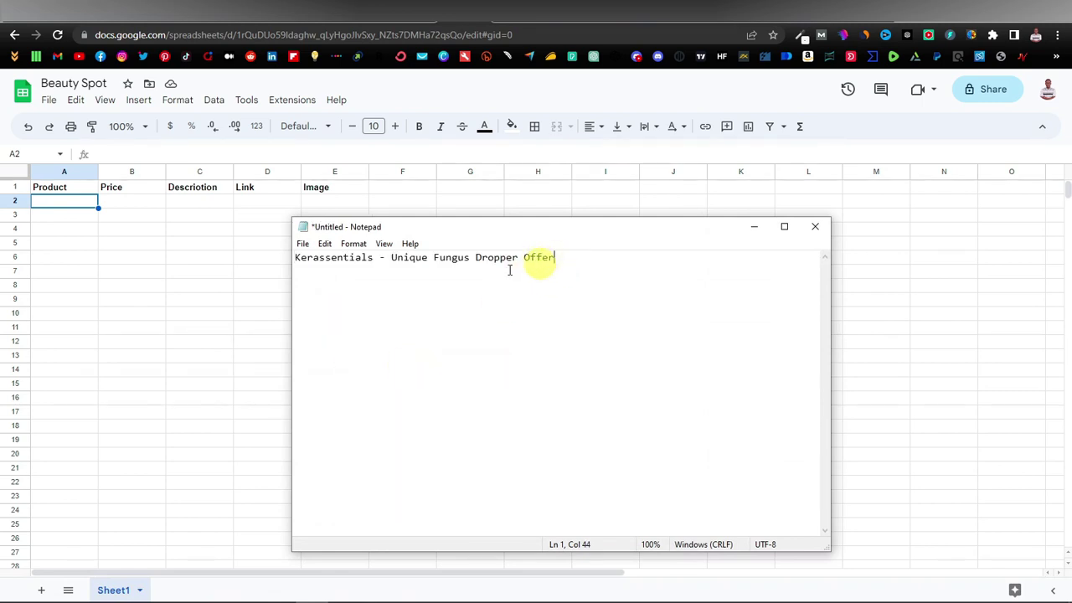
double_click(333, 260)
right_click(333, 260)
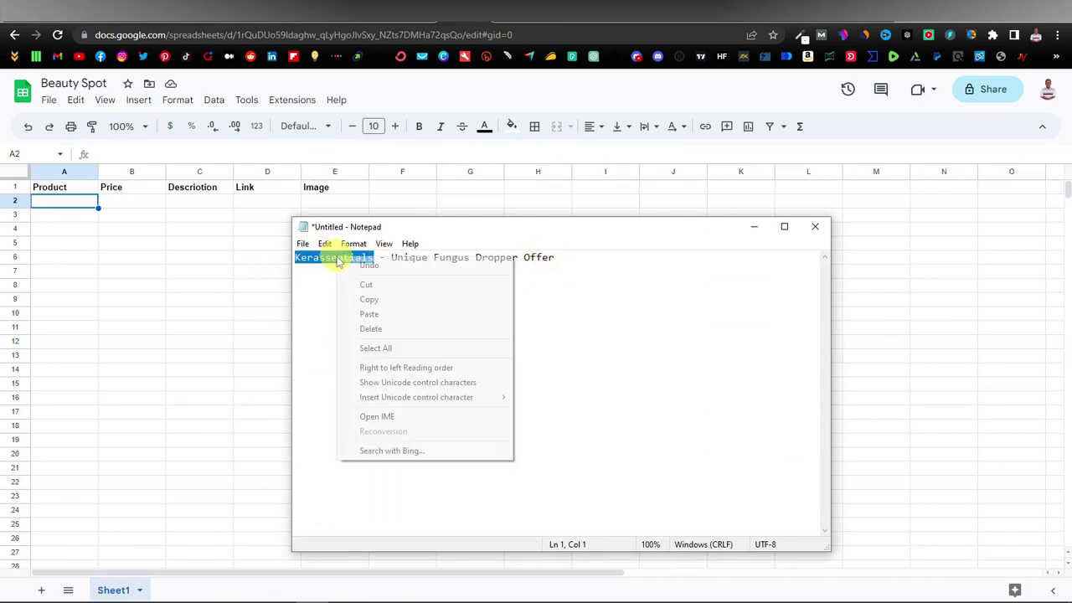
click(375, 296)
click(48, 206)
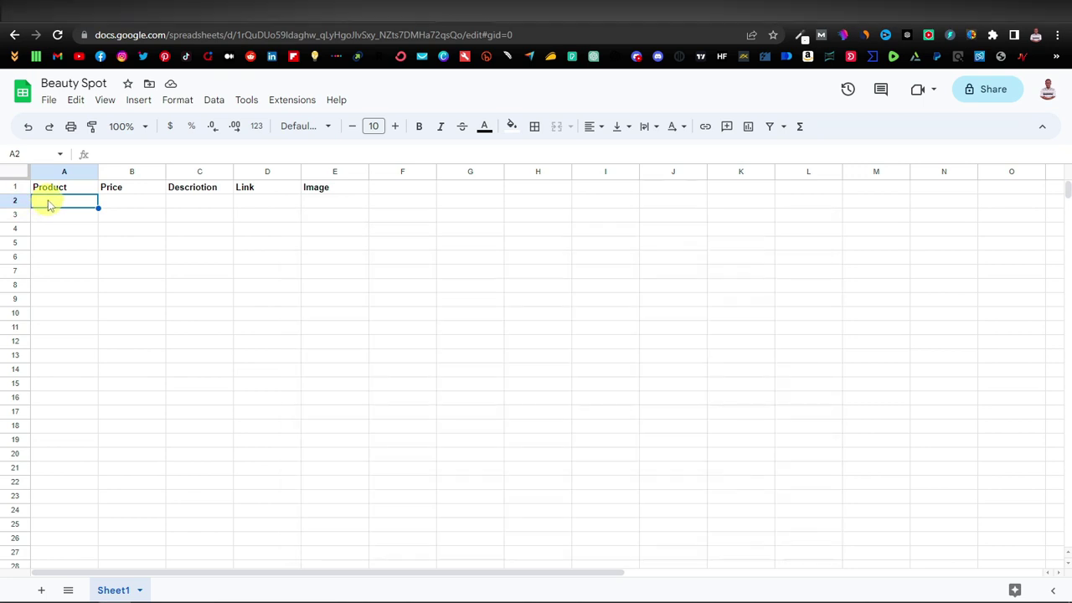
right_click(48, 206)
click(151, 179)
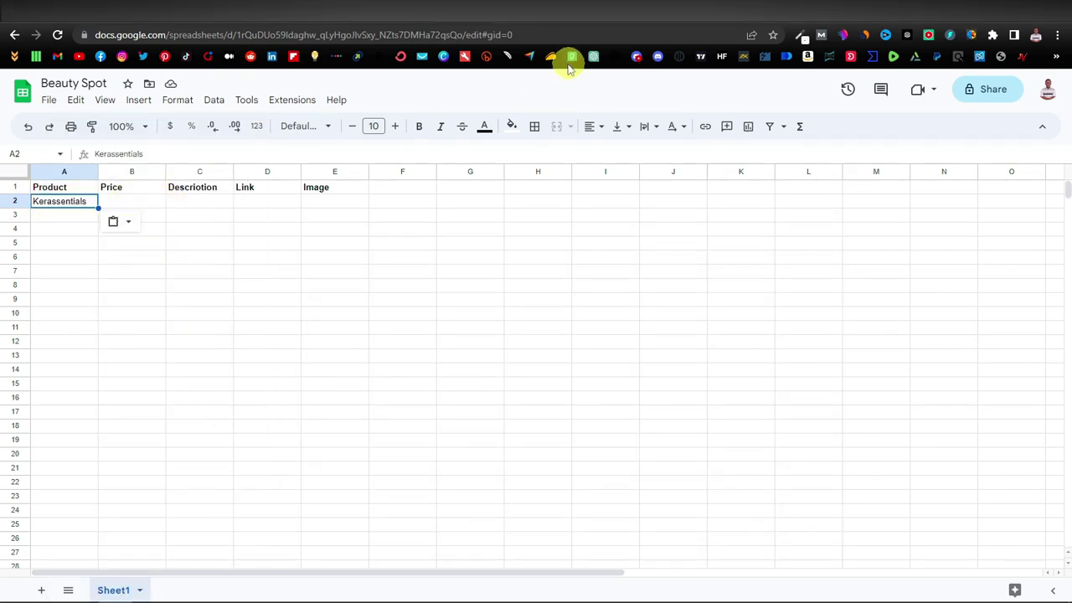
Find and select the $49 per-bottle 6-bottle price on the Kerassentials sales page
click(563, 20)
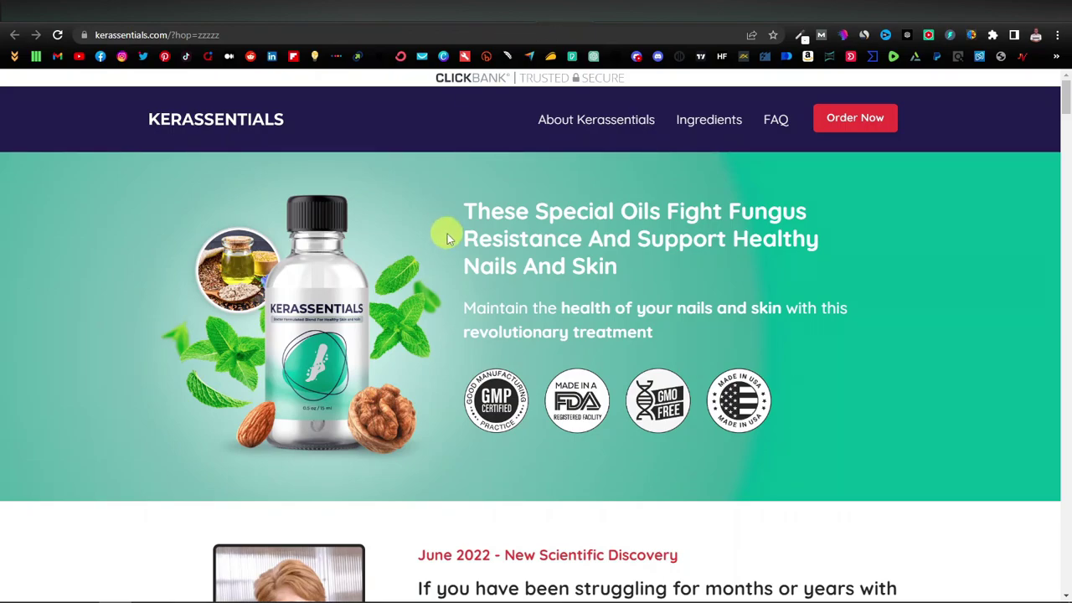
scroll(447, 237, down, 15)
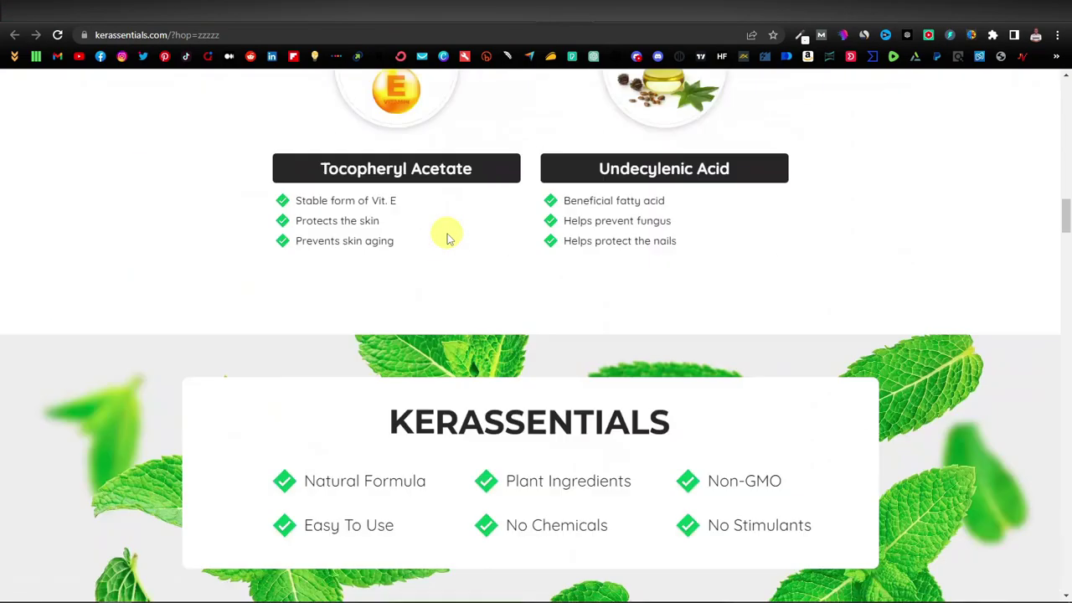
scroll(790, 292, down, 4)
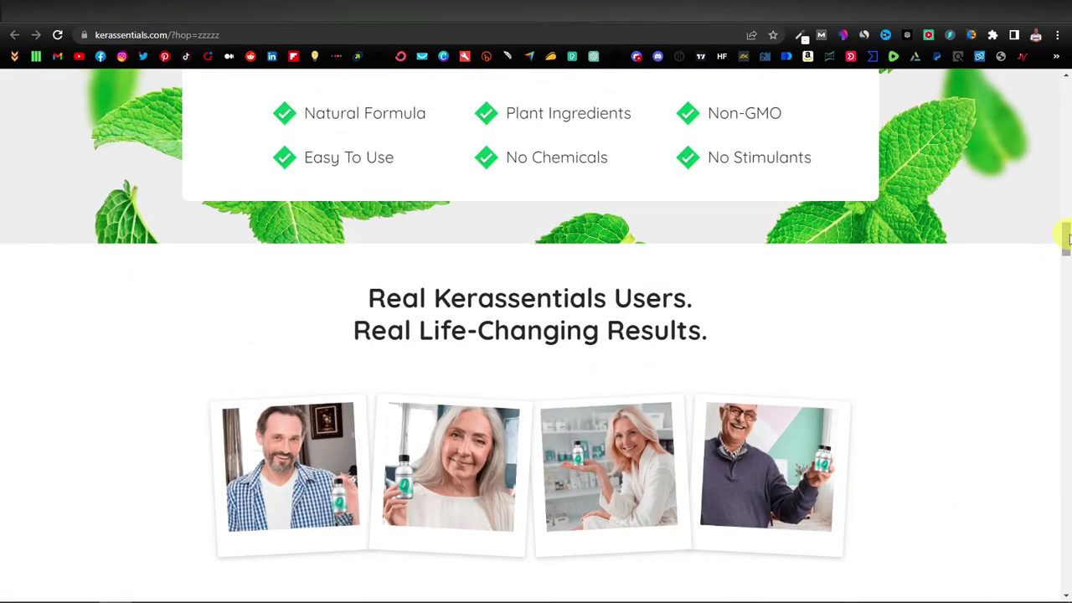
drag(1066, 237, 1054, 312)
scroll(1042, 303, down, 1)
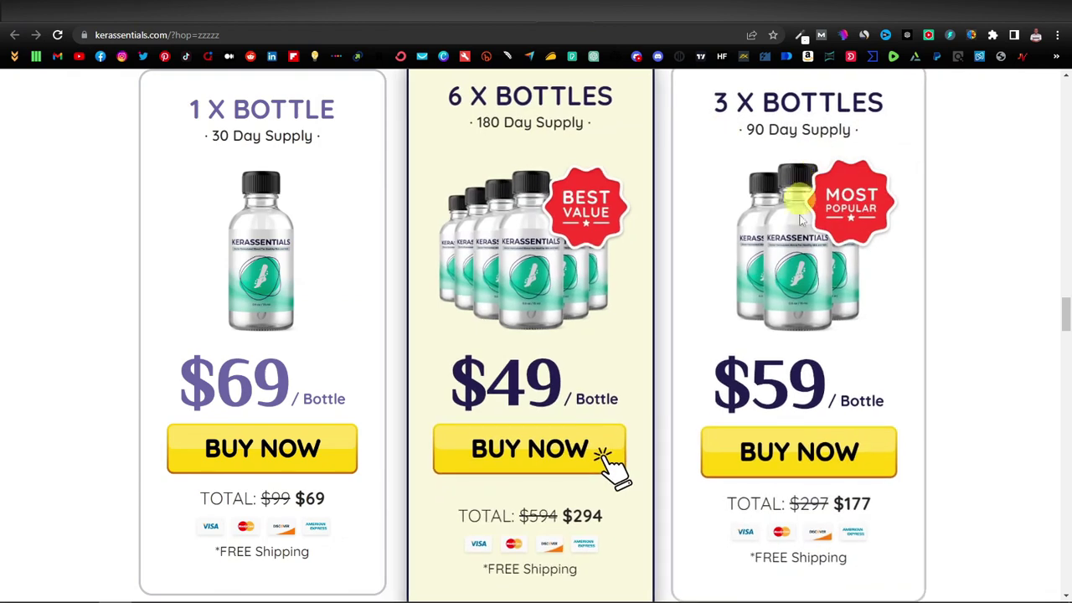
scroll(546, 303, down, 1)
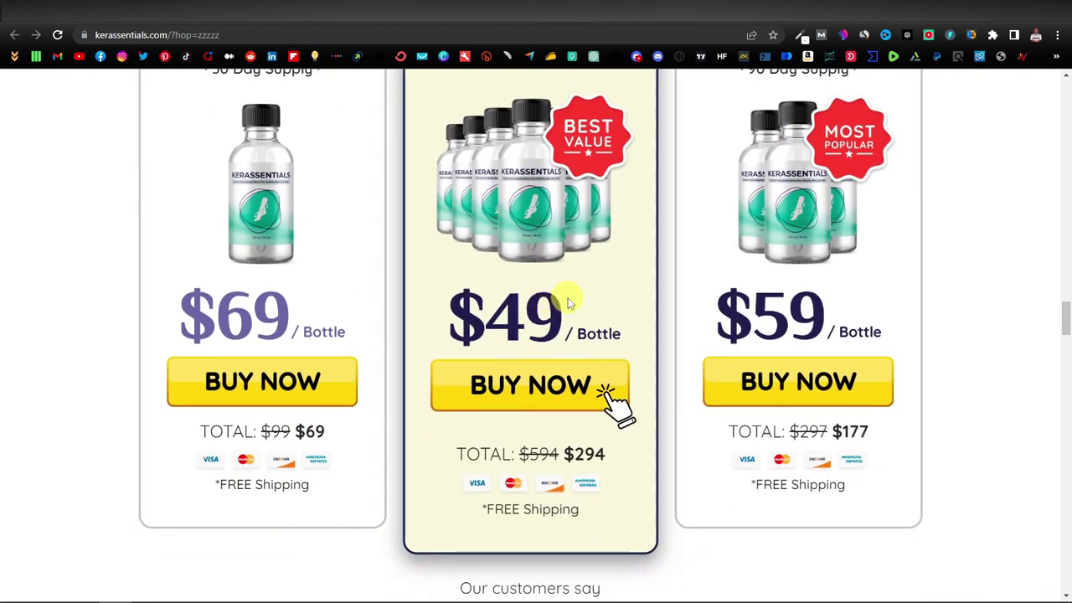
scroll(567, 302, up, 1)
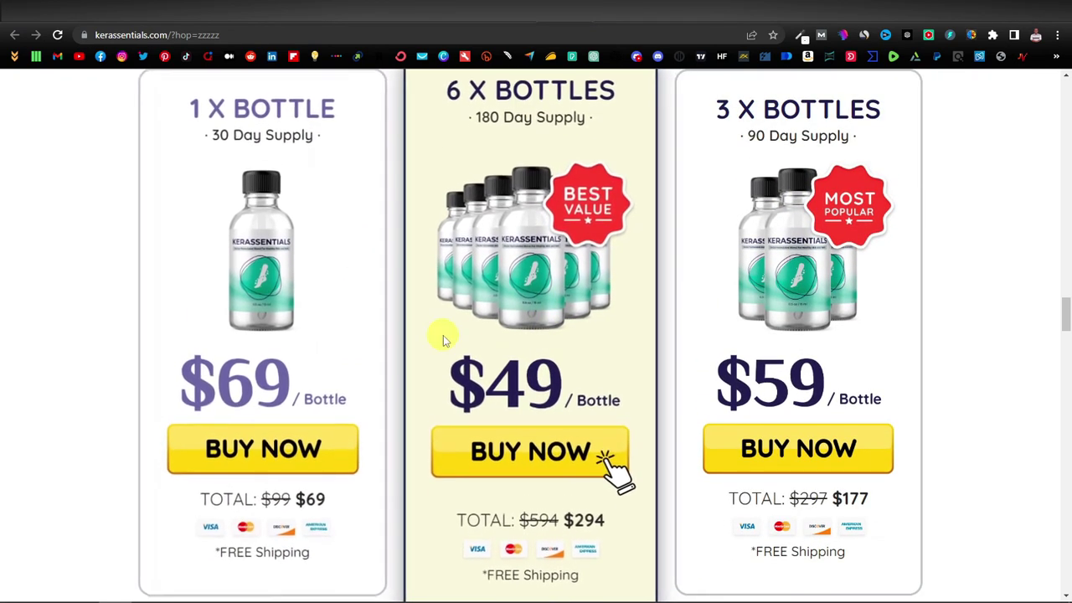
triple_click(535, 393)
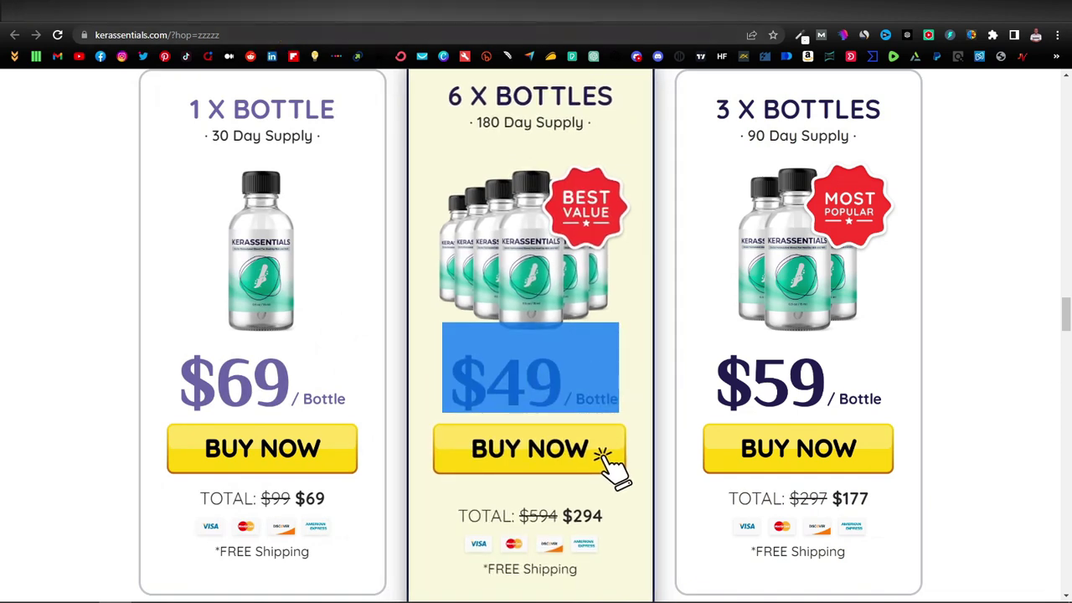
Enter $49 as the price in cell B2
click(485, 11)
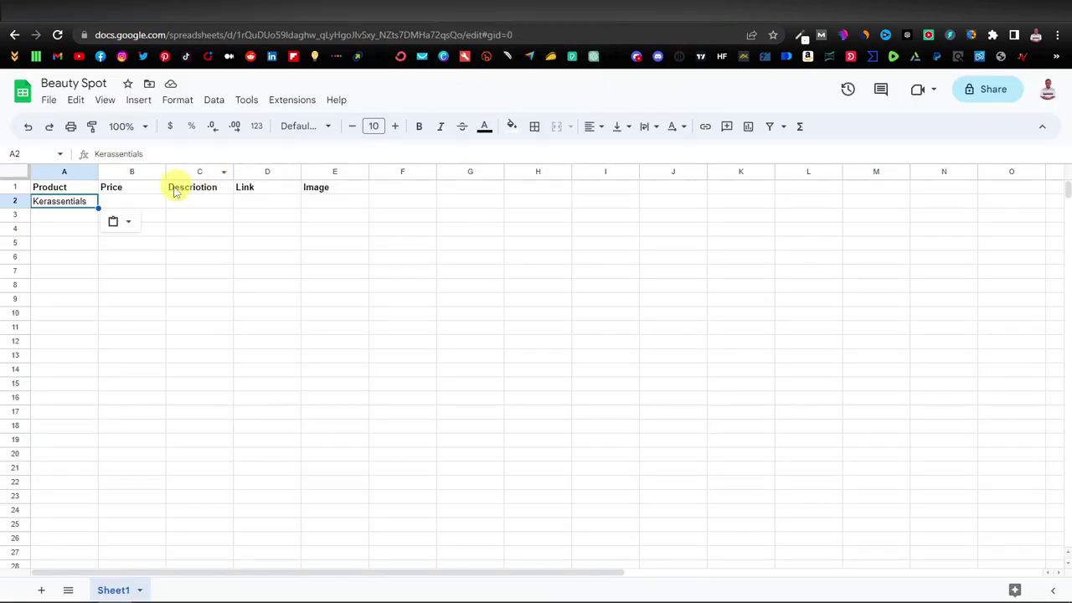
click(141, 201)
text($)
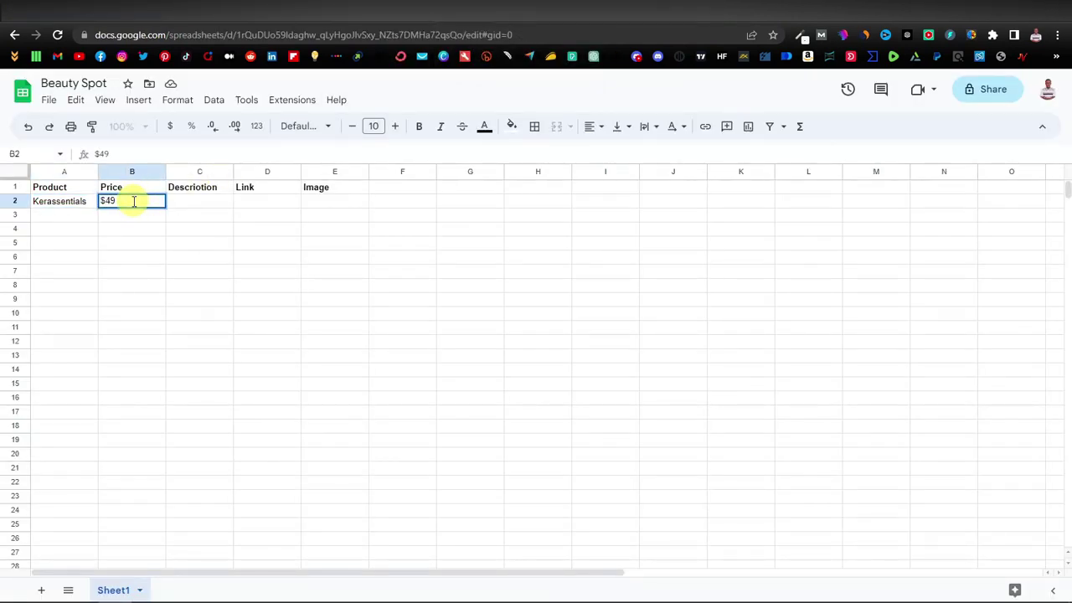
text(49)
click(198, 204)
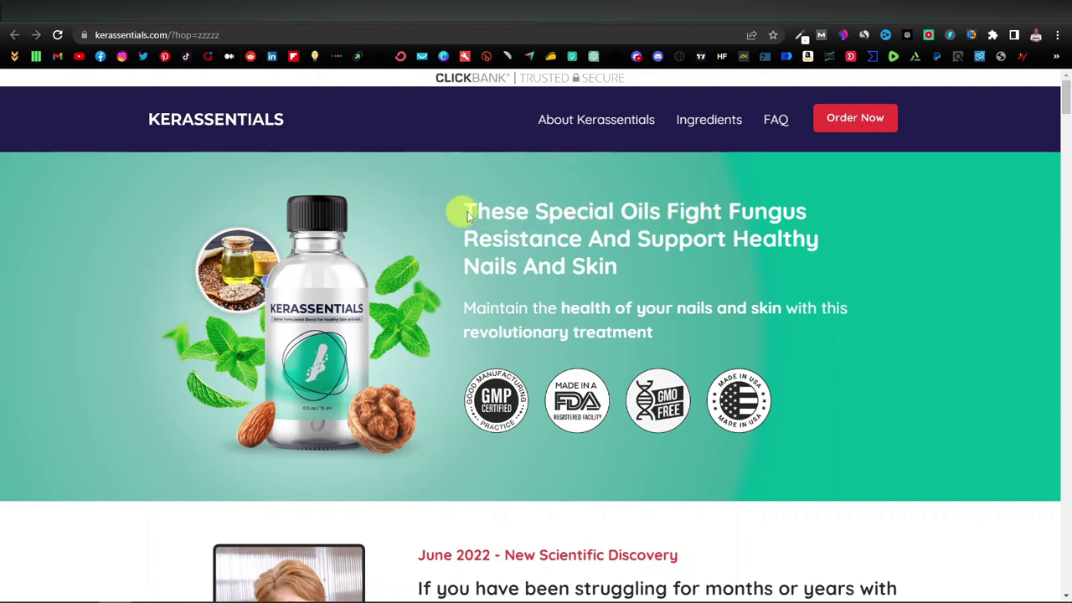
Copy the full Kerassentials headline from its sales page
drag(469, 209, 658, 267)
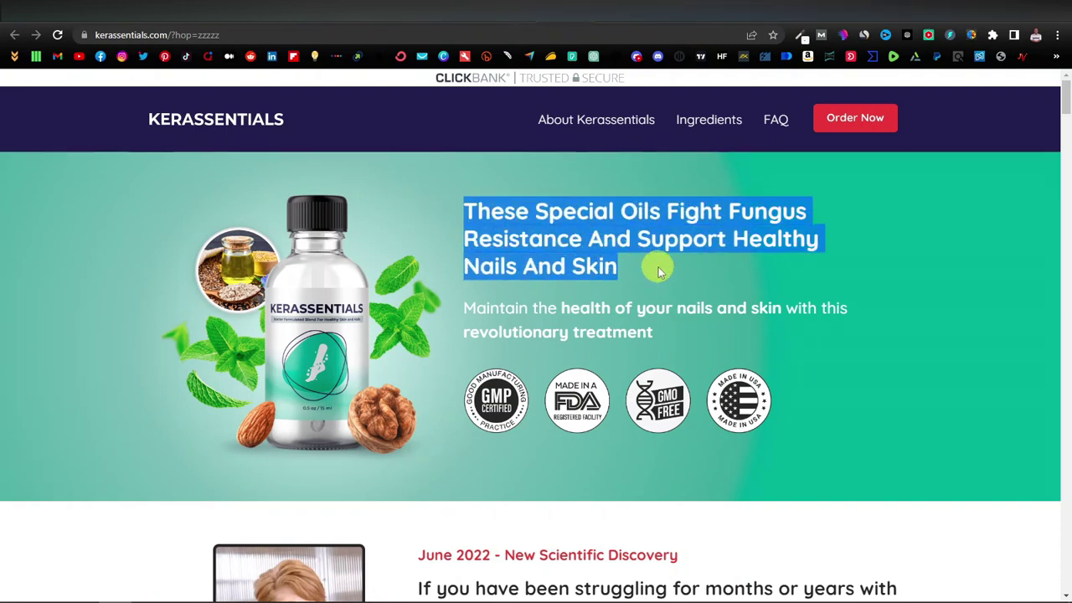
right_click(568, 240)
click(616, 249)
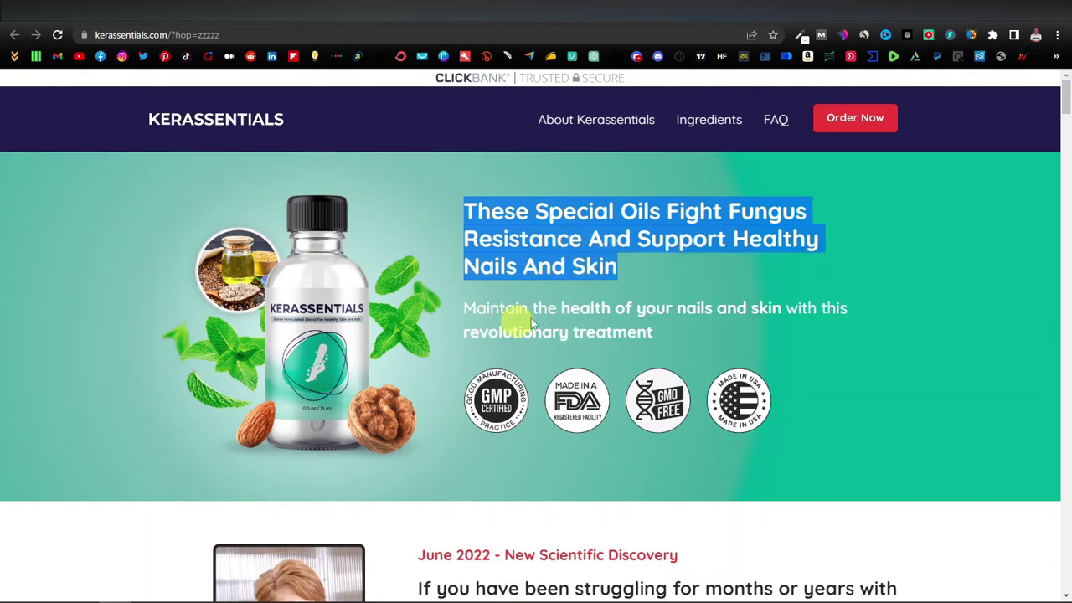
scroll(511, 335, down, 3)
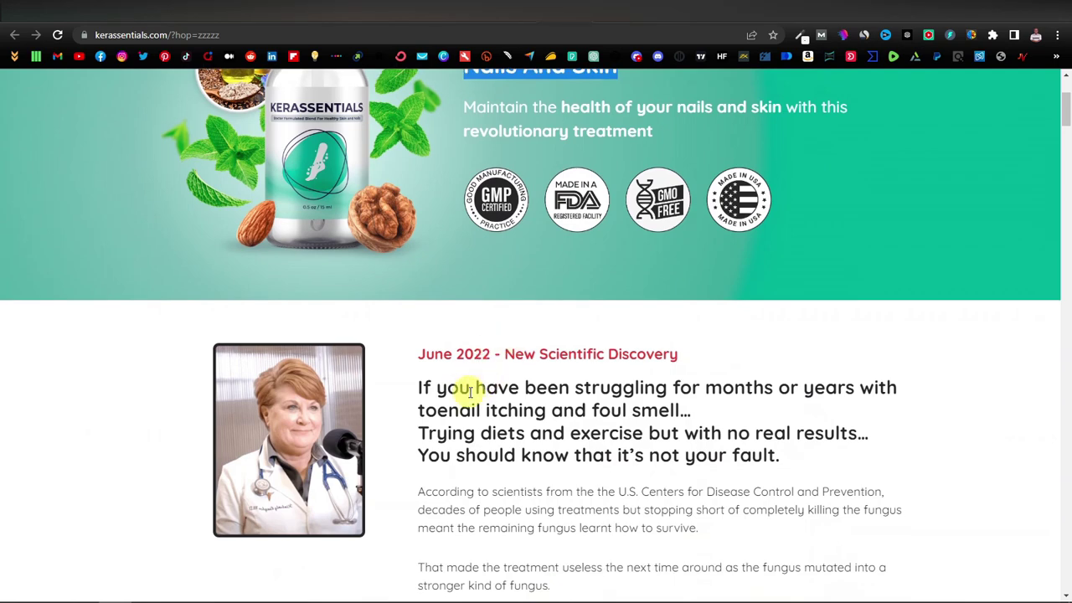
scroll(469, 390, down, 1)
scroll(473, 390, up, 4)
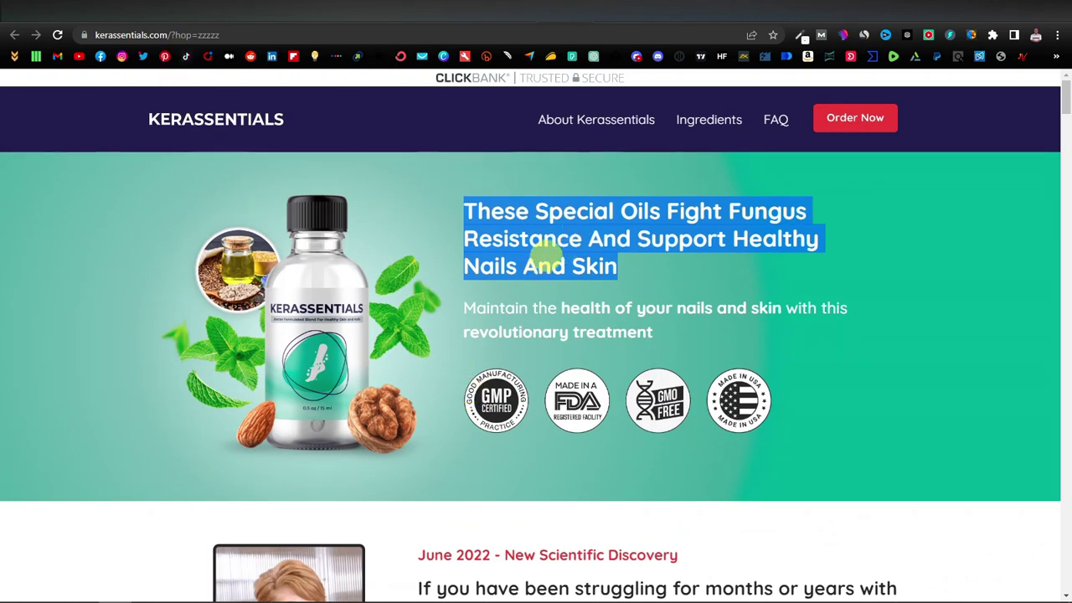
Paste the headline into Notepad, then into Description cell C2
click(514, 26)
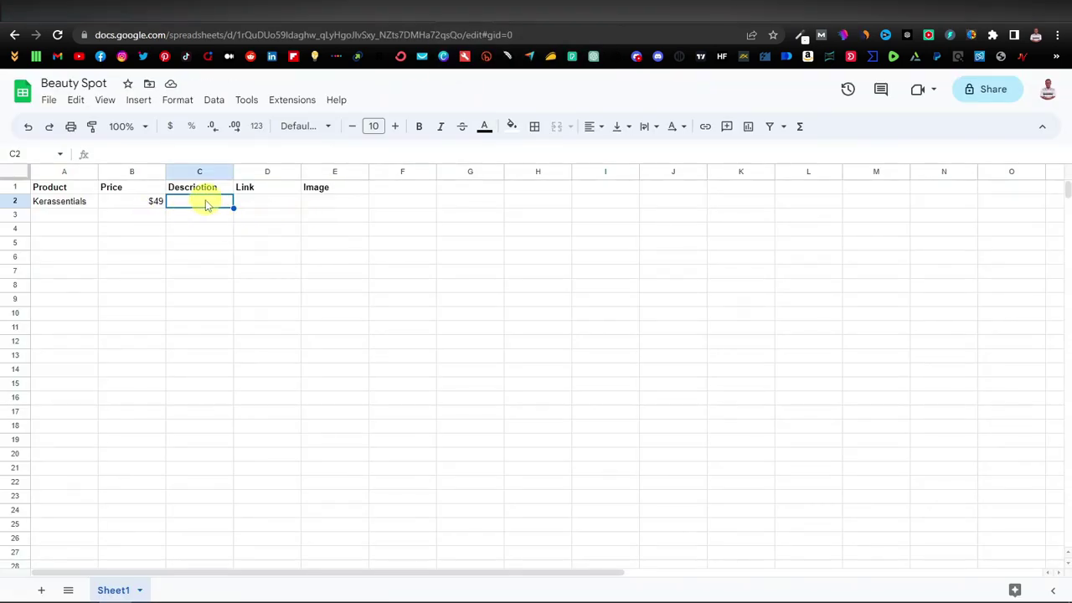
mouse_move(446, 590)
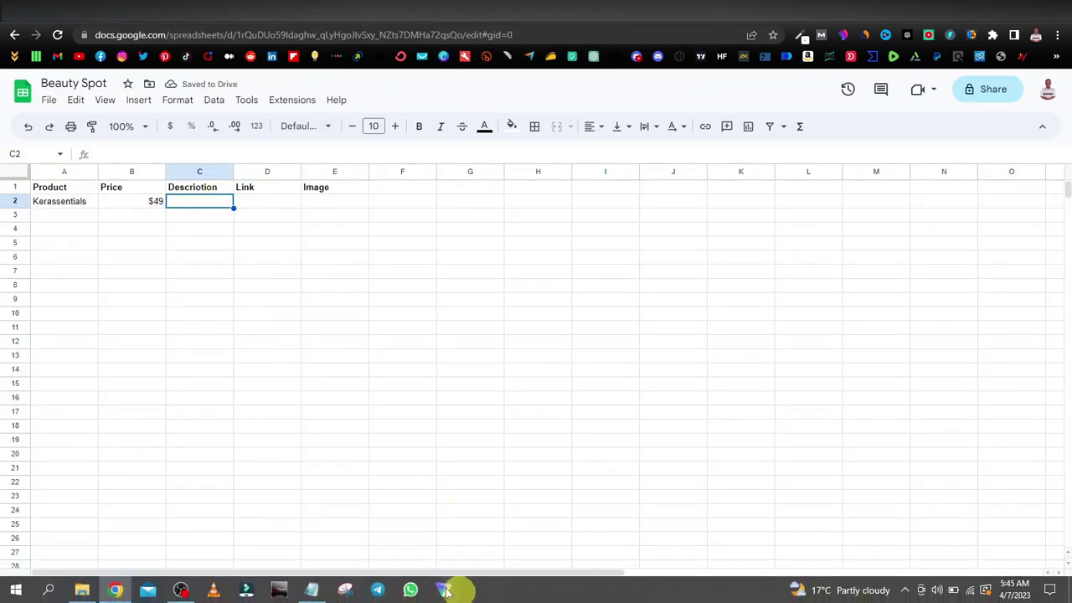
click(314, 590)
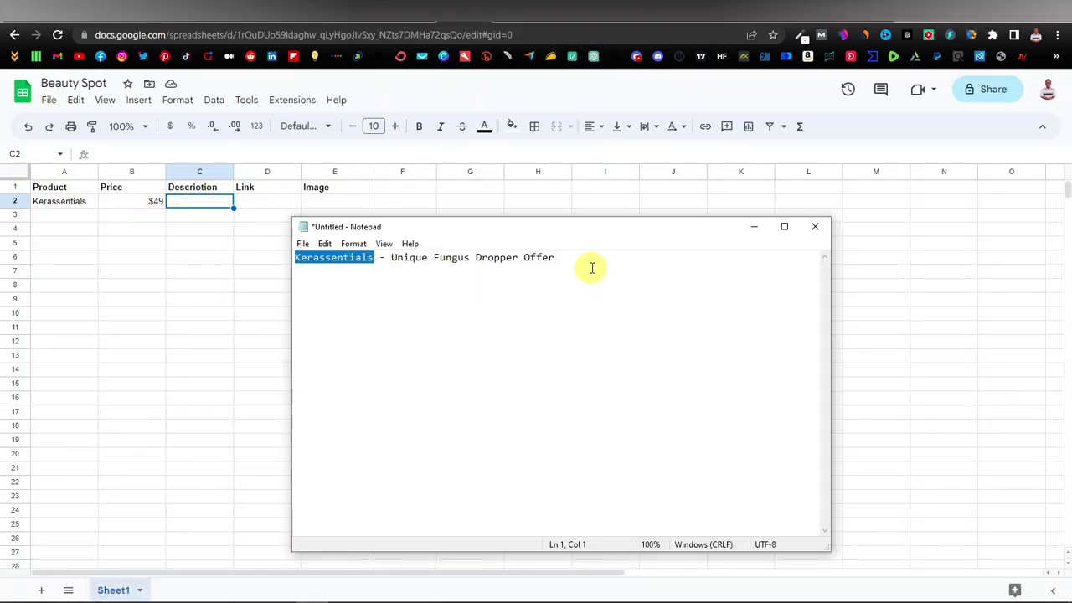
drag(592, 268, 311, 257)
key(ctrl+v)
key(ctrl+a)
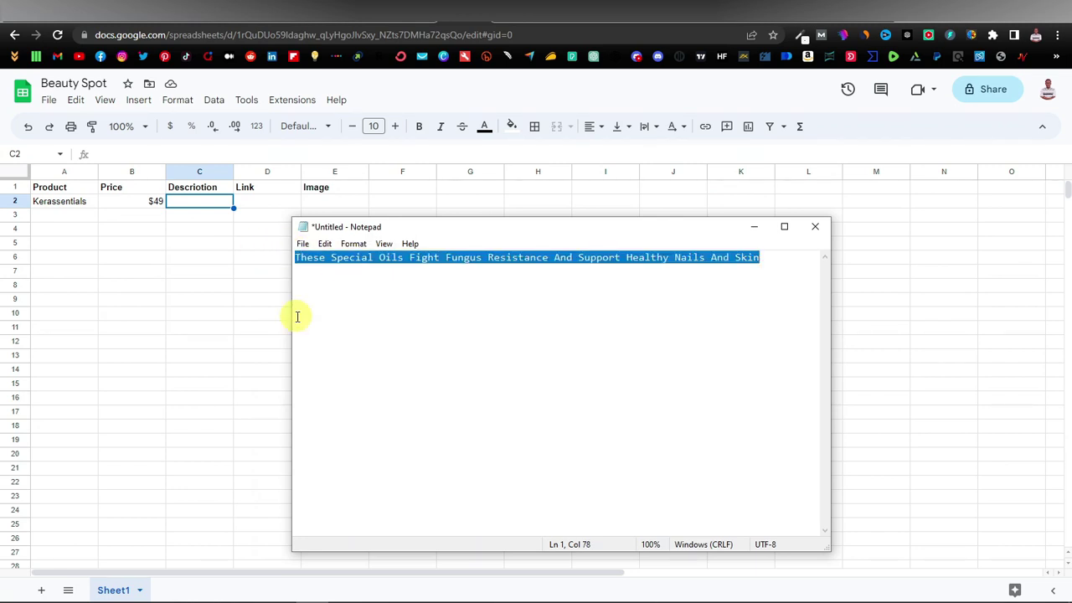
click(210, 205)
right_click(209, 205)
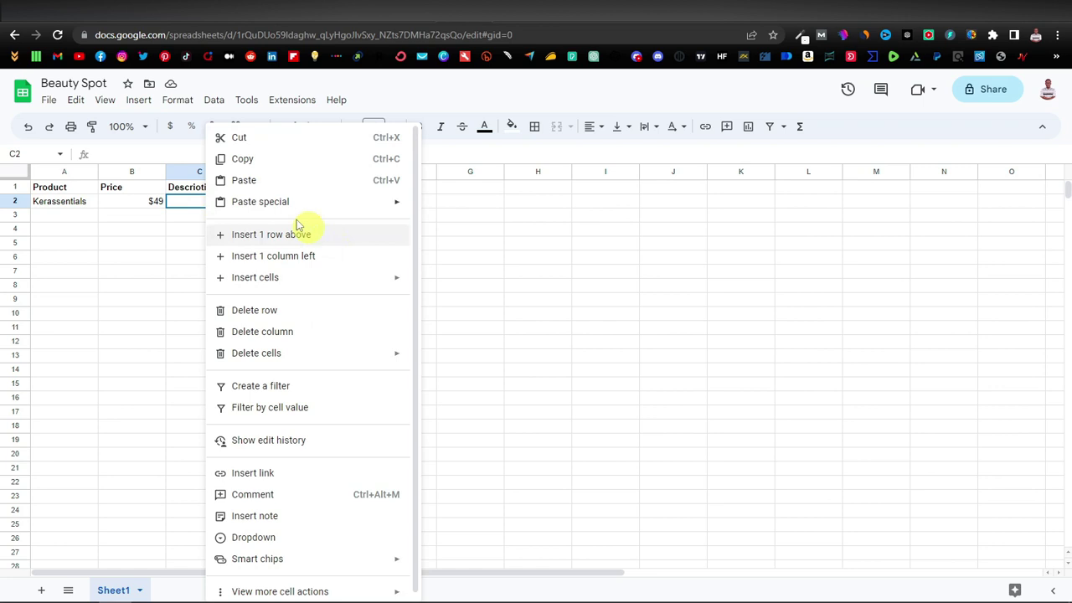
click(242, 180)
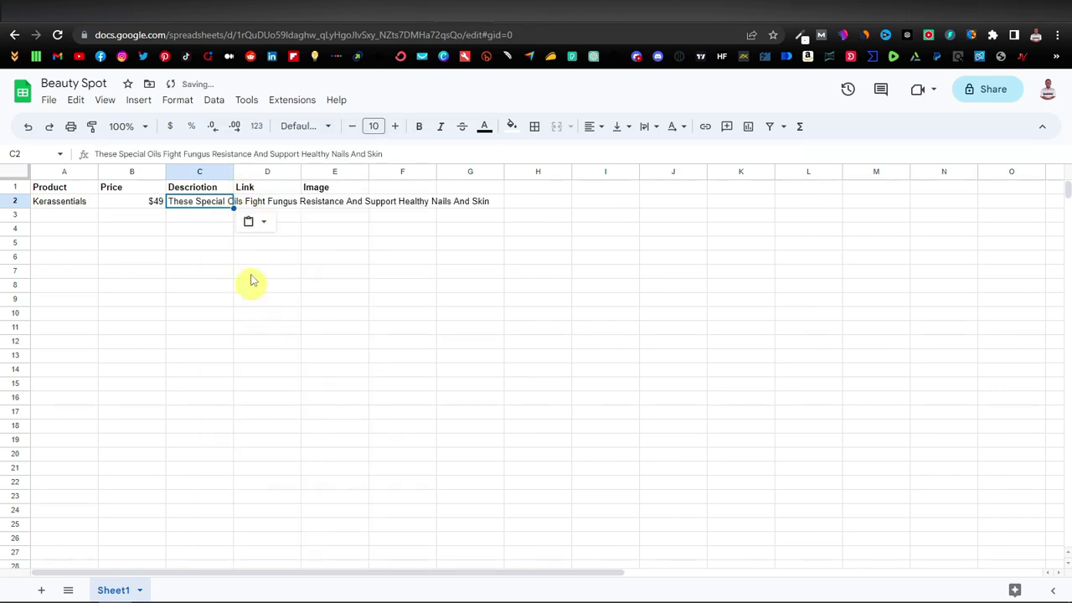
Auto-fit column C to the description text
double_click(233, 172)
click(419, 292)
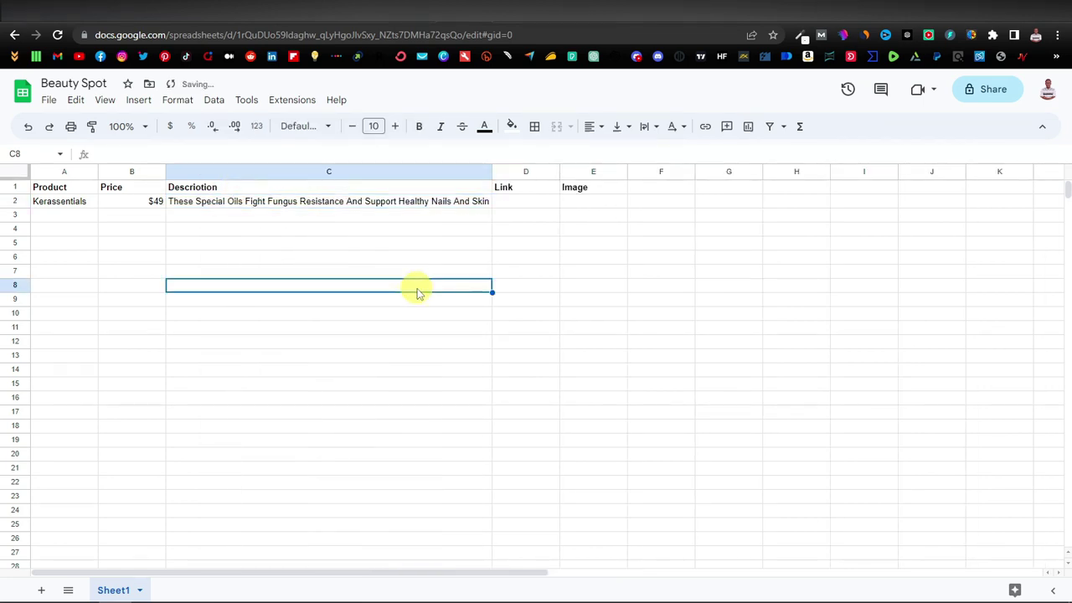
click(524, 203)
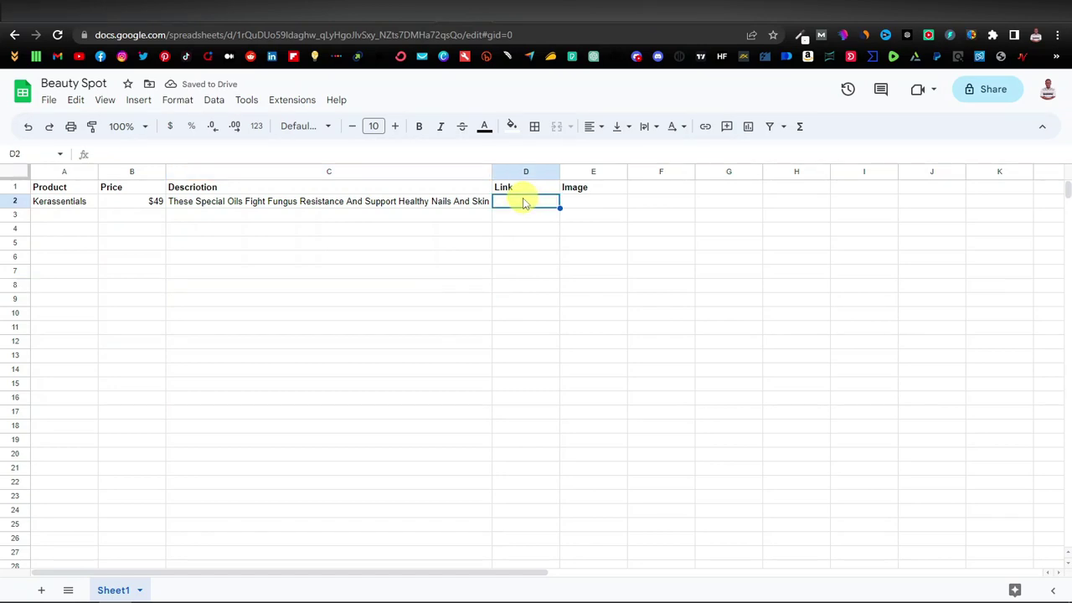
Create a ClickBank HopLink for the Kerassentials offer and dismiss the approval notice
click(544, 10)
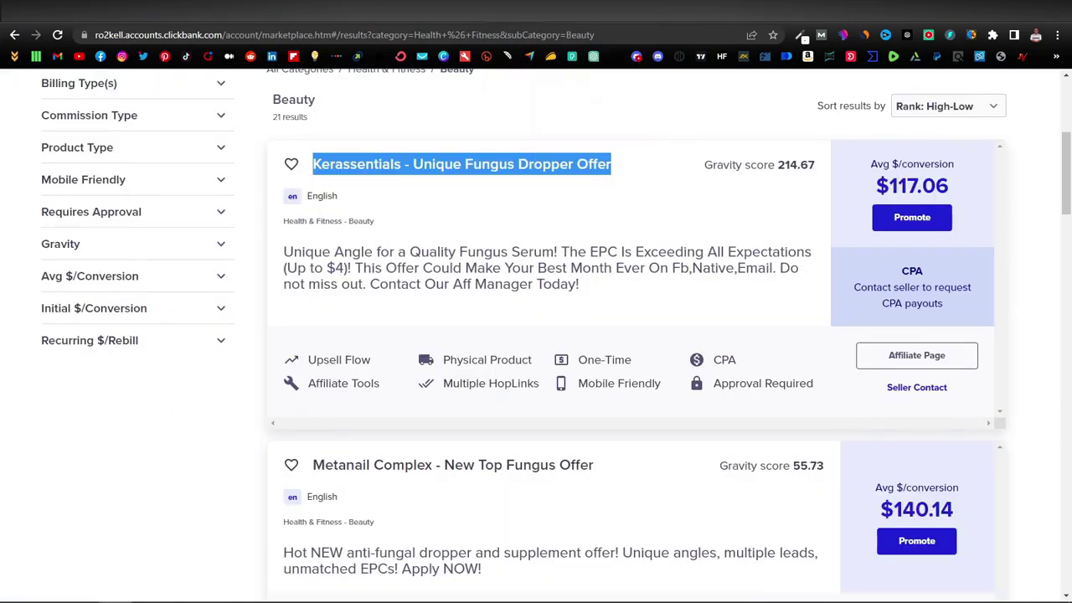
click(914, 221)
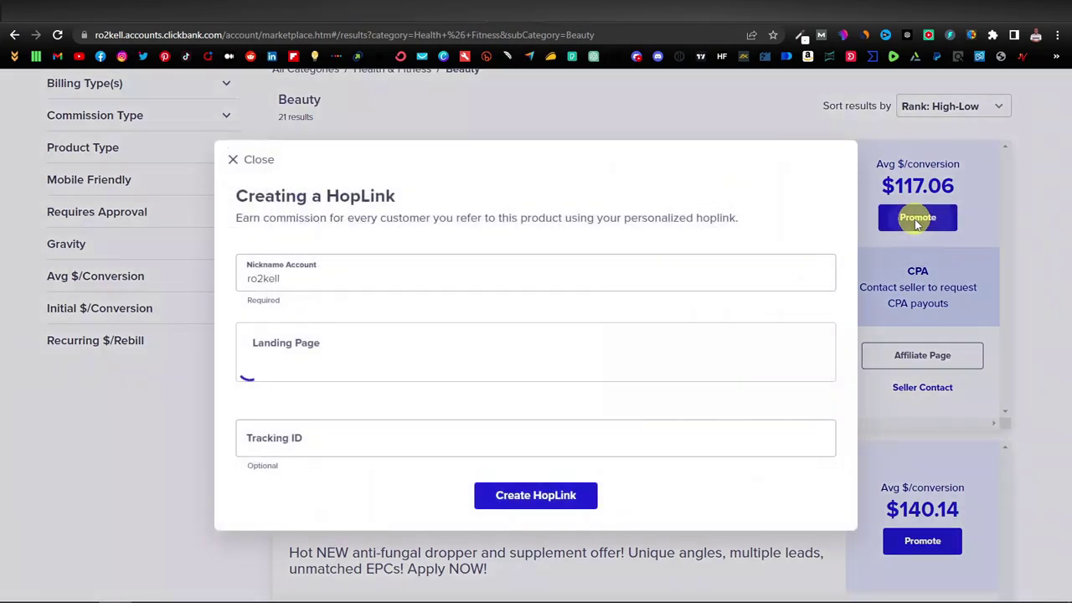
click(541, 513)
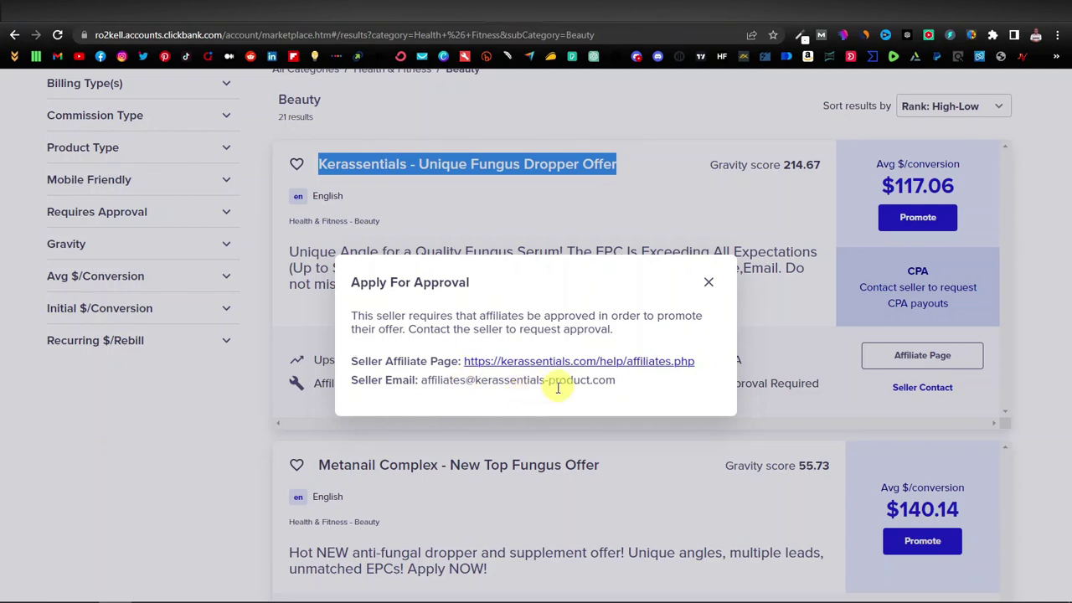
click(708, 283)
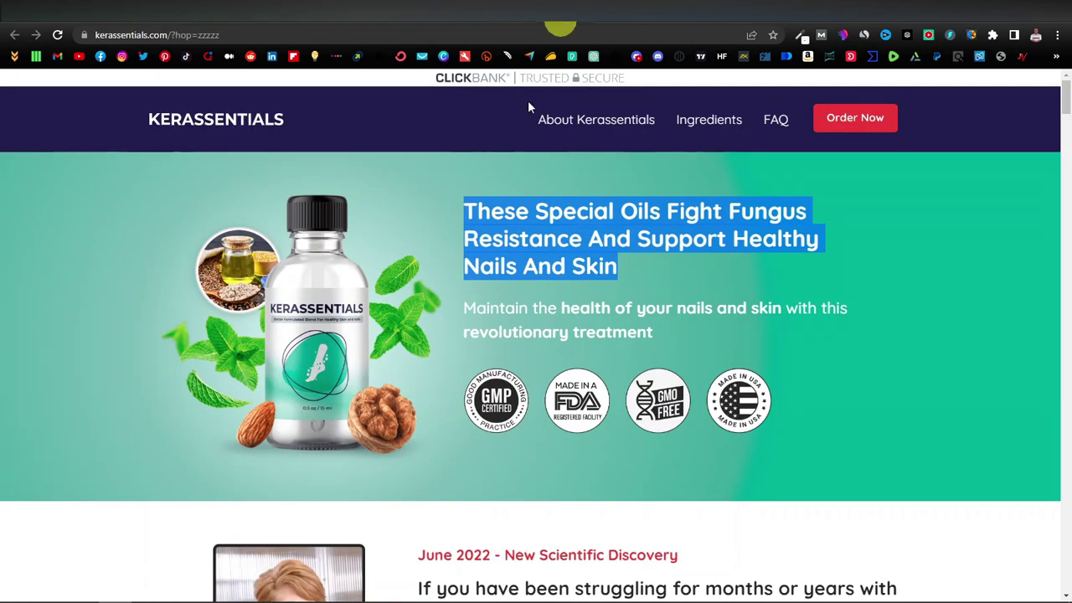
Copy the Kerassentials hop URL into Link cell D2 and autofit column D
click(421, 123)
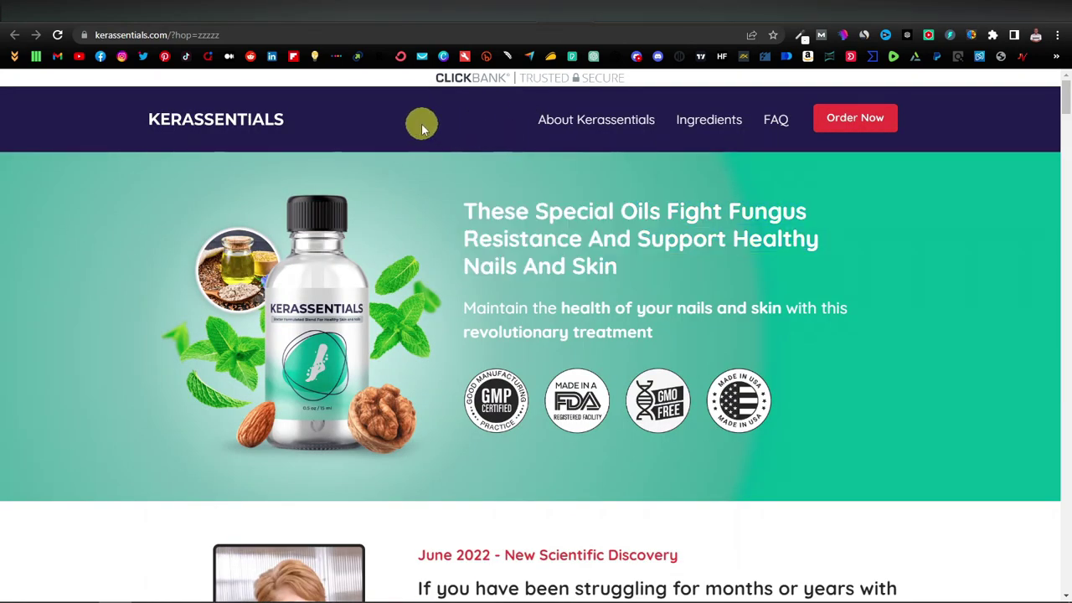
click(164, 35)
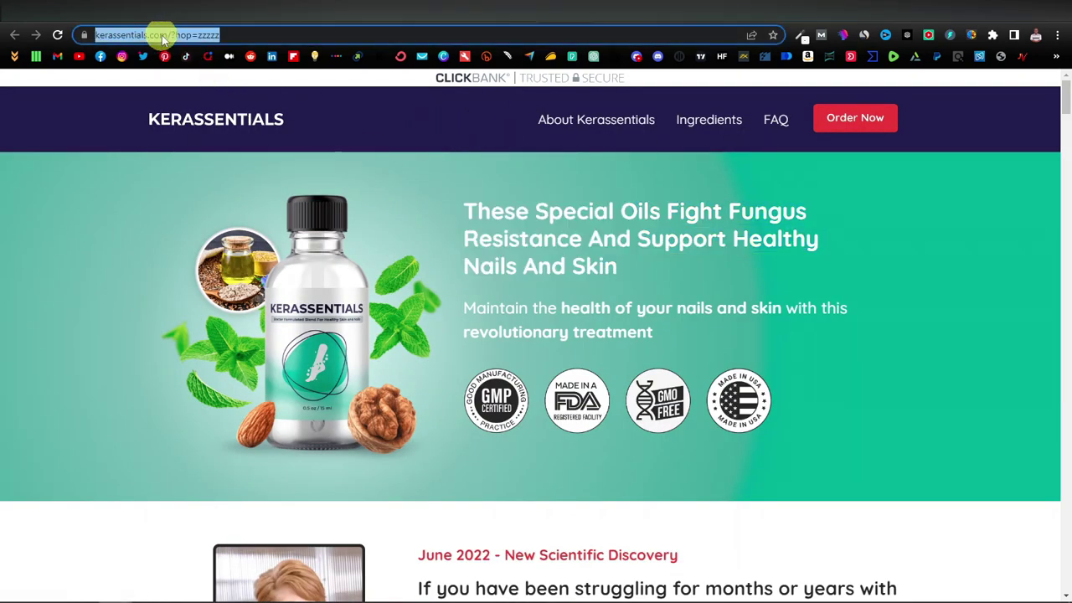
right_click(164, 35)
click(216, 130)
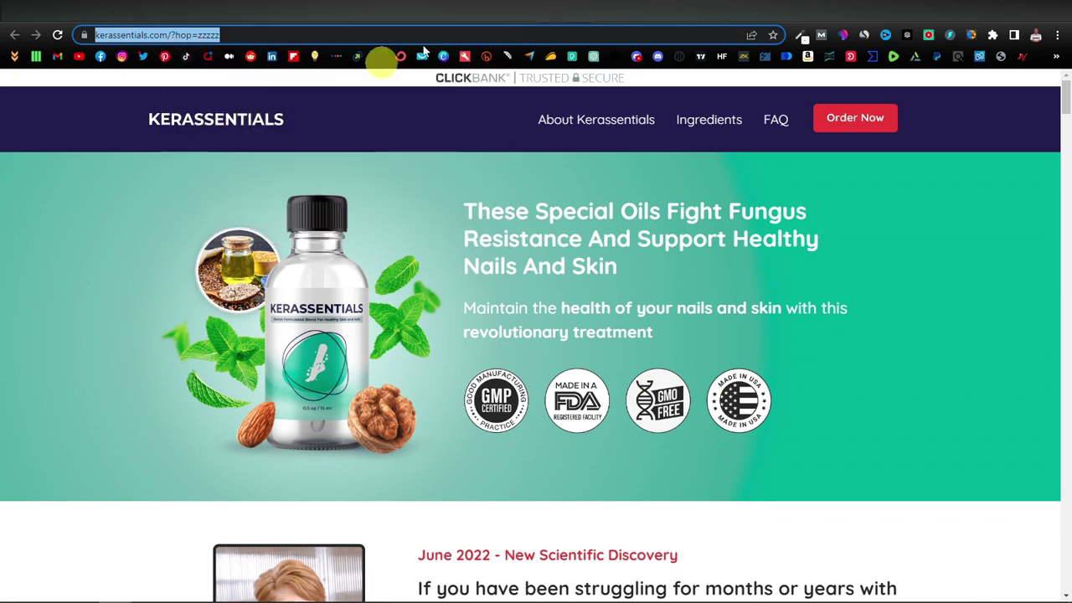
key(ctrl+Tab)
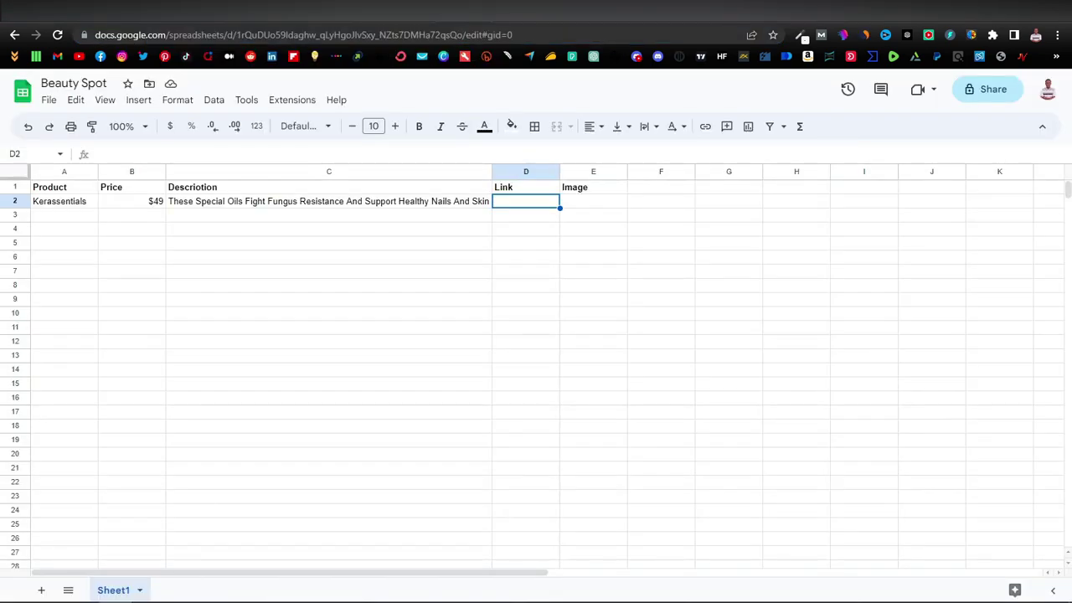
right_click(510, 203)
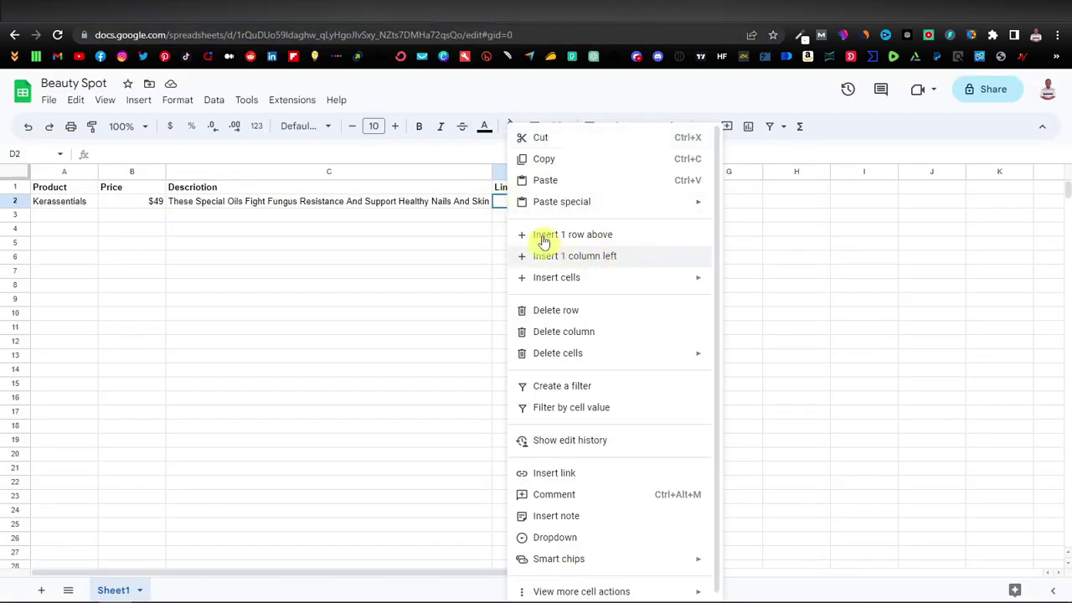
click(544, 180)
double_click(557, 173)
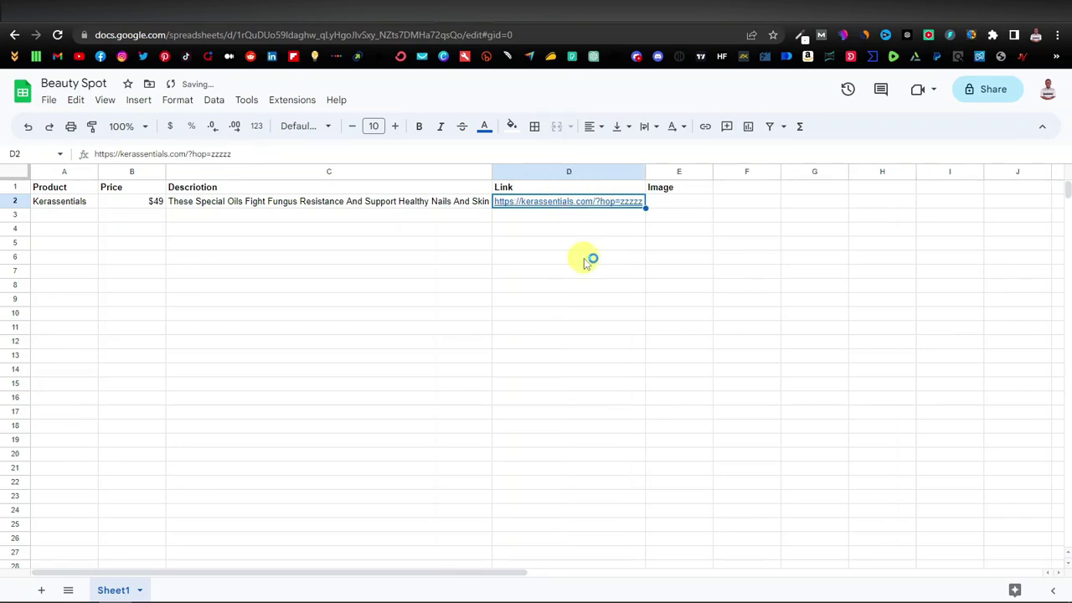
Select Image cell E2, then switch to the open Imgur tab
click(674, 208)
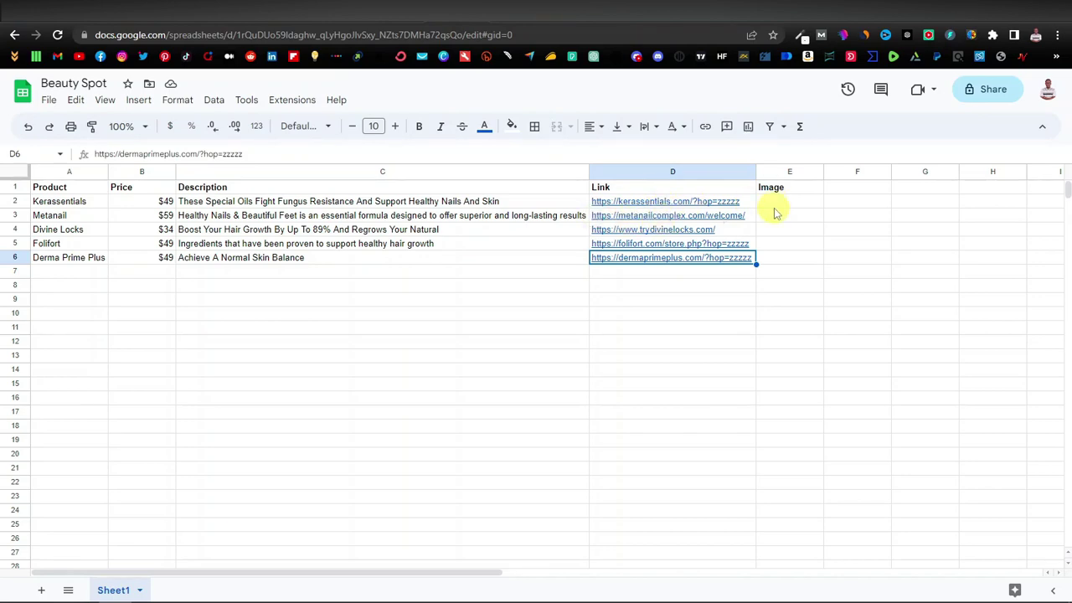
key(ctrl+Tab)
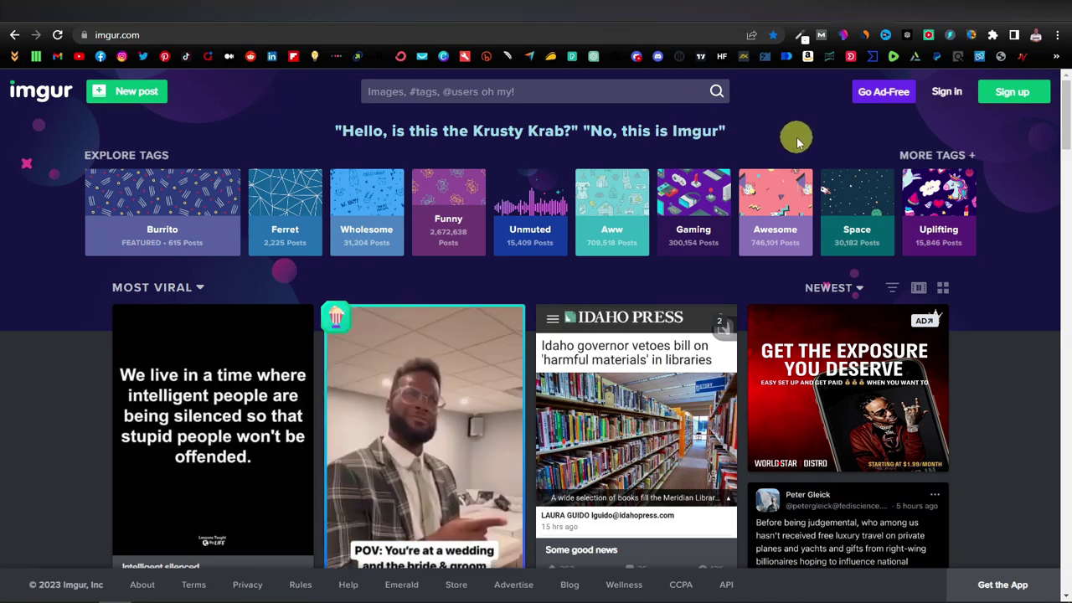
Scroll down through the Imgur Most Viral feed and back up to the top
scroll(794, 138, down, 2)
scroll(794, 137, down, 8)
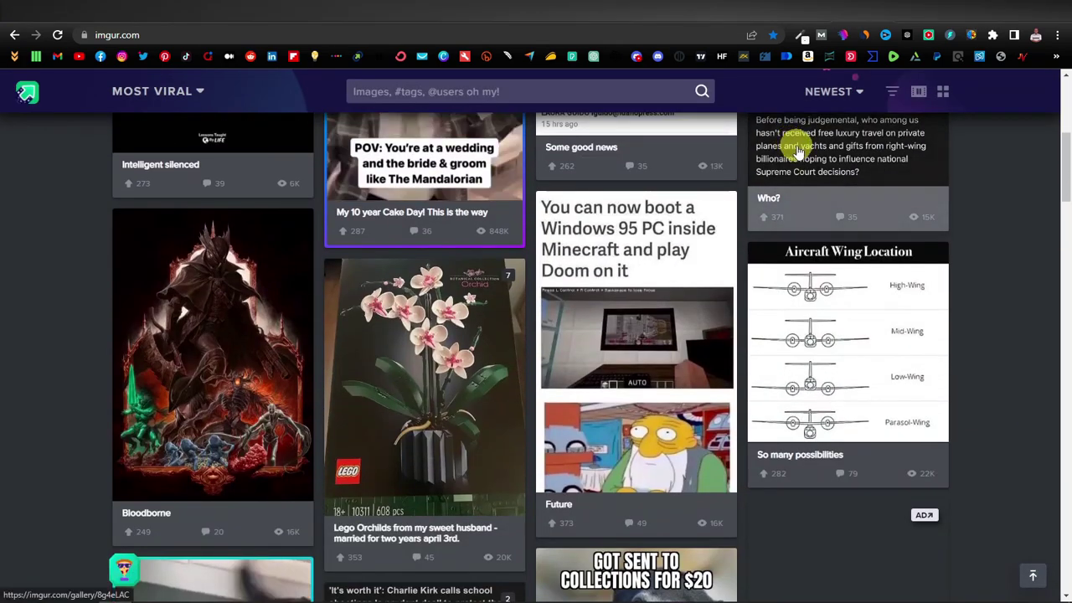
scroll(797, 152, down, 6)
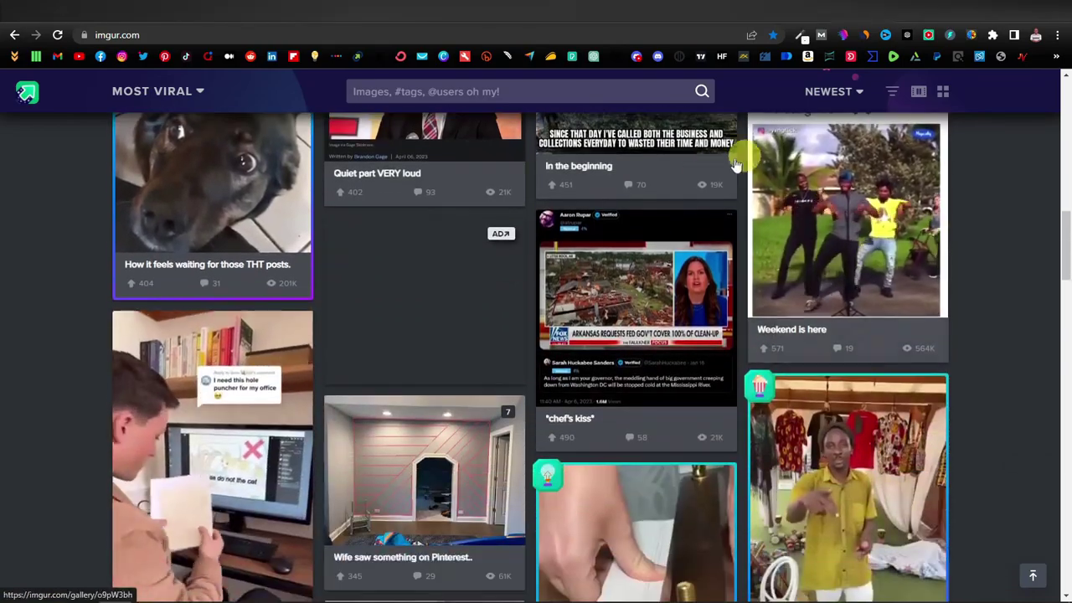
scroll(540, 255, down, 5)
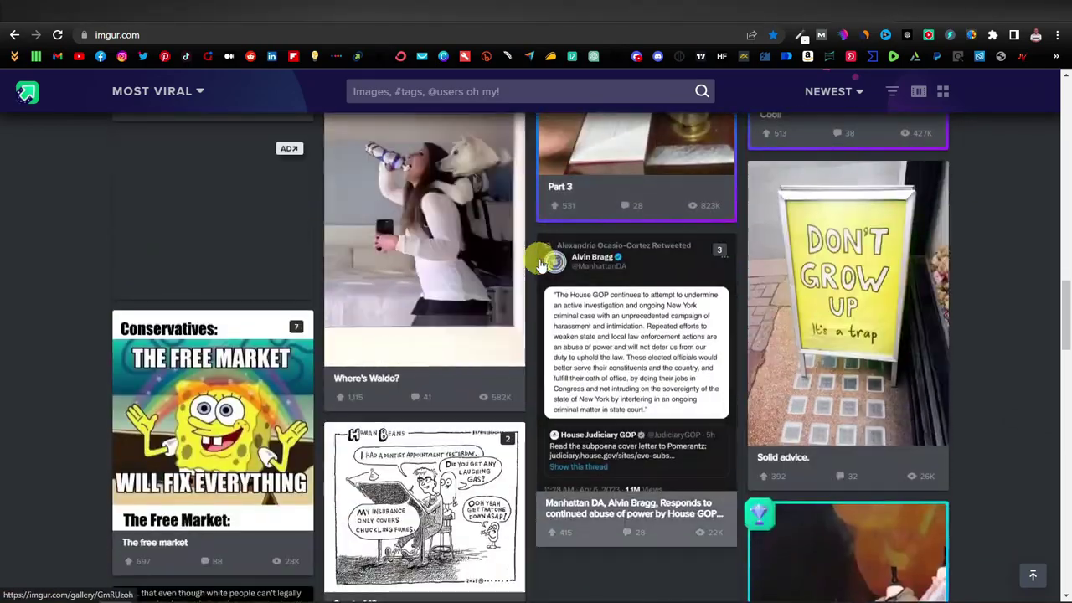
scroll(532, 268, up, 3)
scroll(533, 268, up, 15)
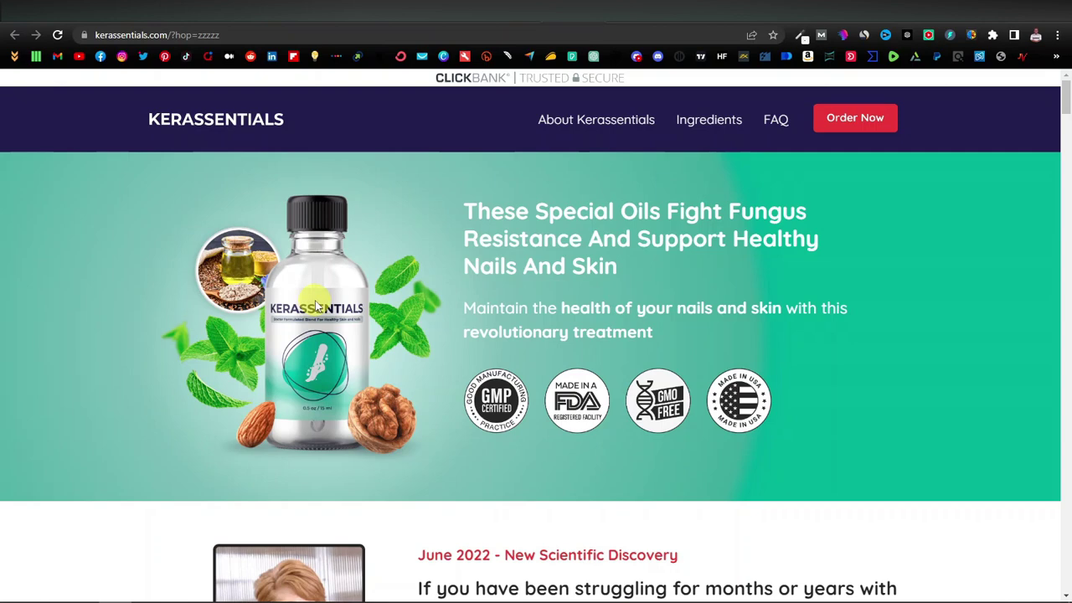
Save the Kerassentials bottle image to Downloads as introducing_kerassentials-new.png
right_click(316, 306)
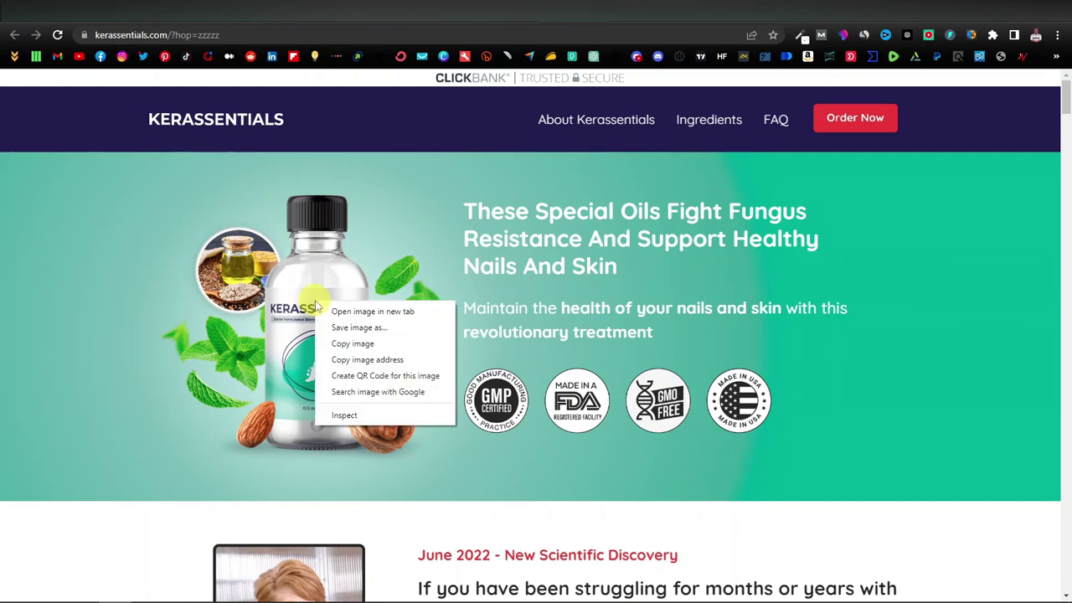
click(388, 334)
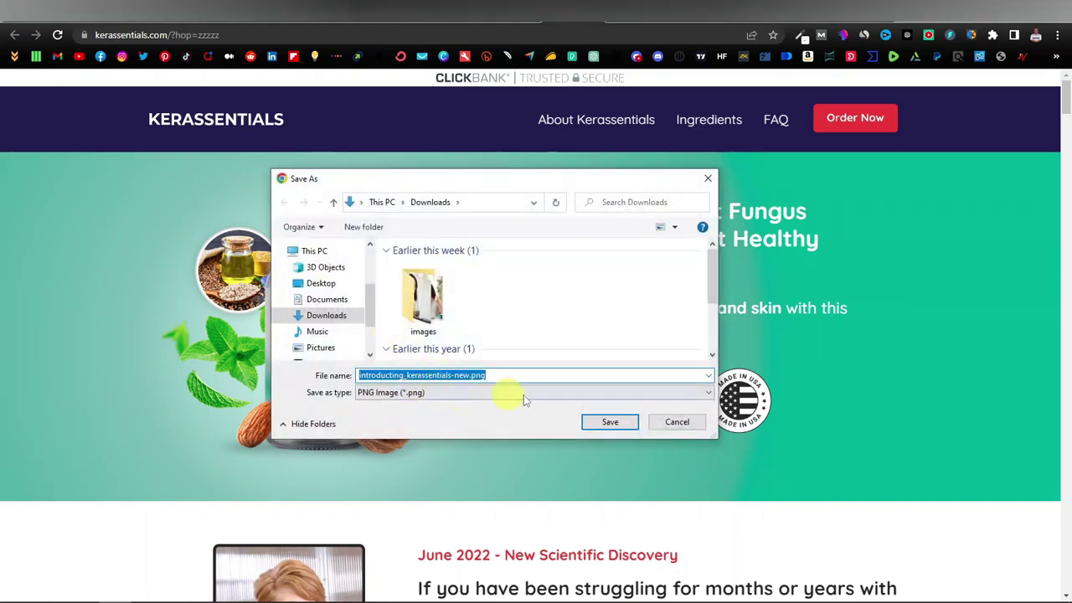
click(609, 423)
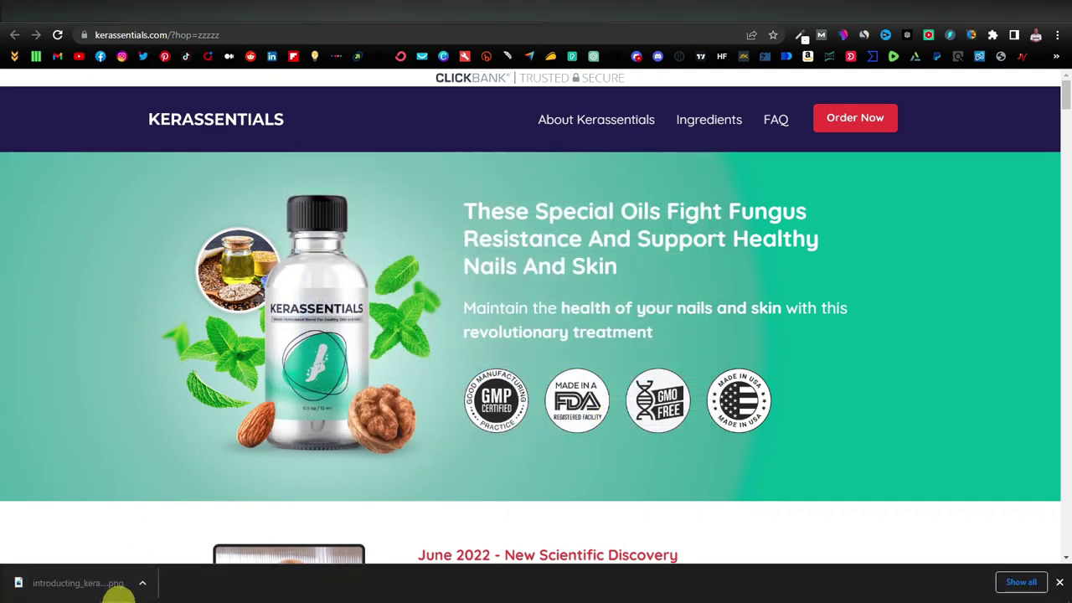
click(81, 586)
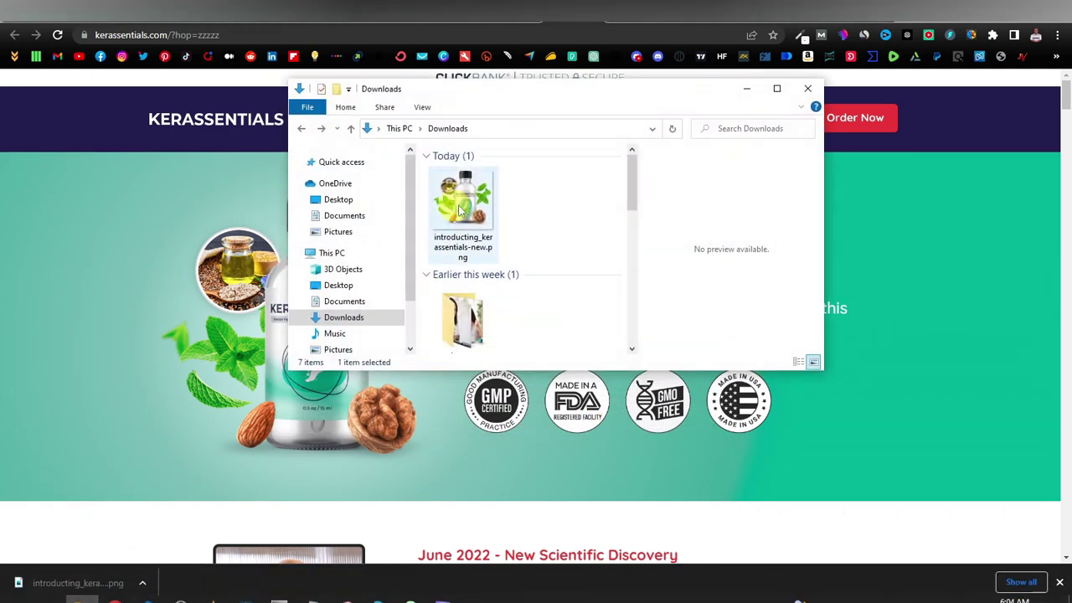
click(747, 90)
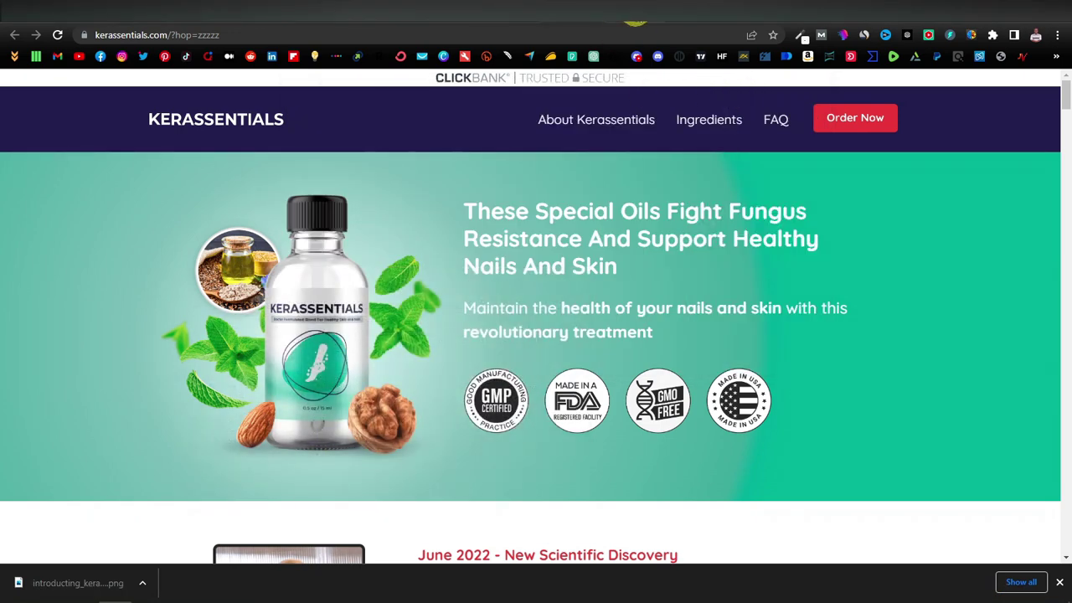
Save the Metanail bottle photo to Downloads as hero-image.png
click(634, 22)
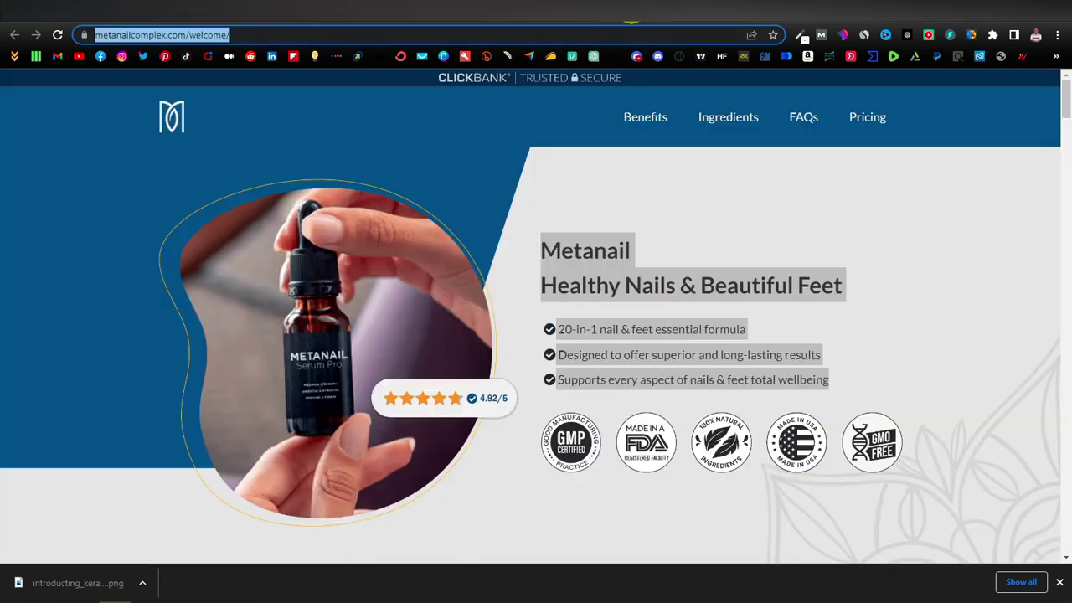
right_click(371, 339)
click(414, 360)
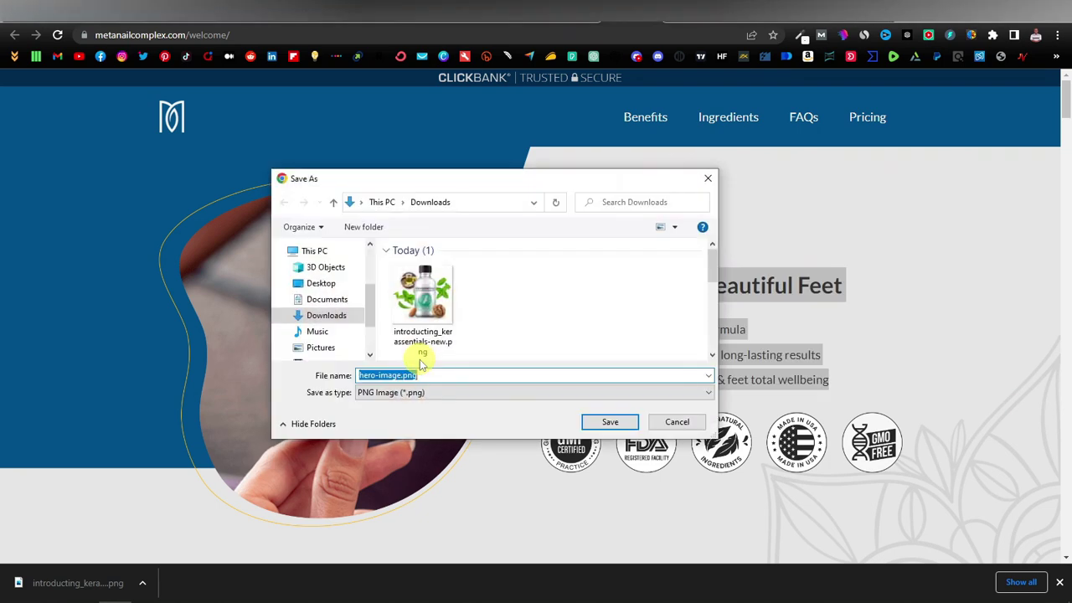
click(609, 421)
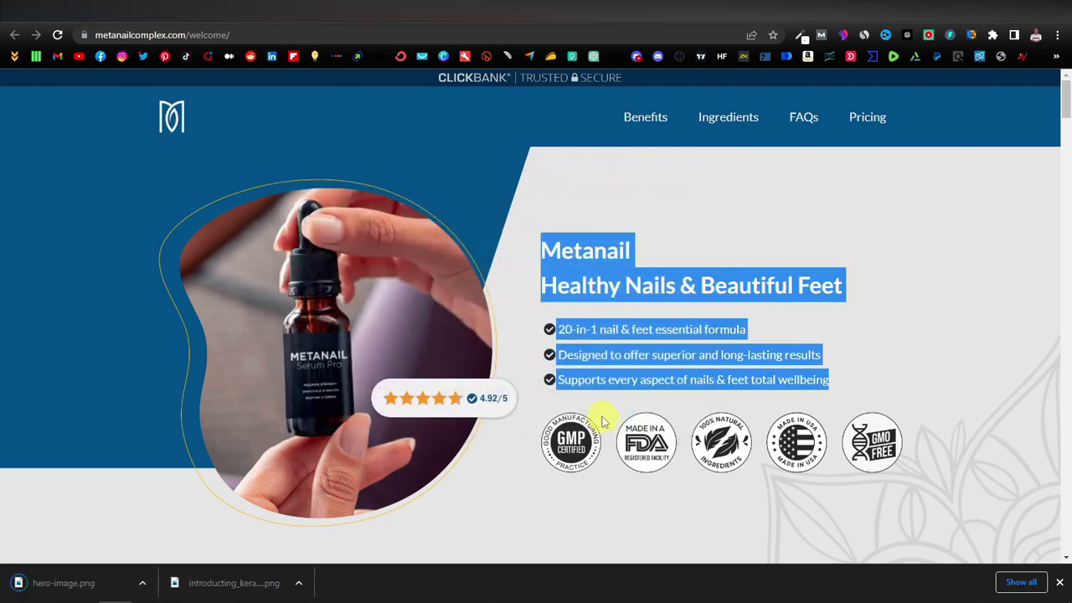
click(82, 590)
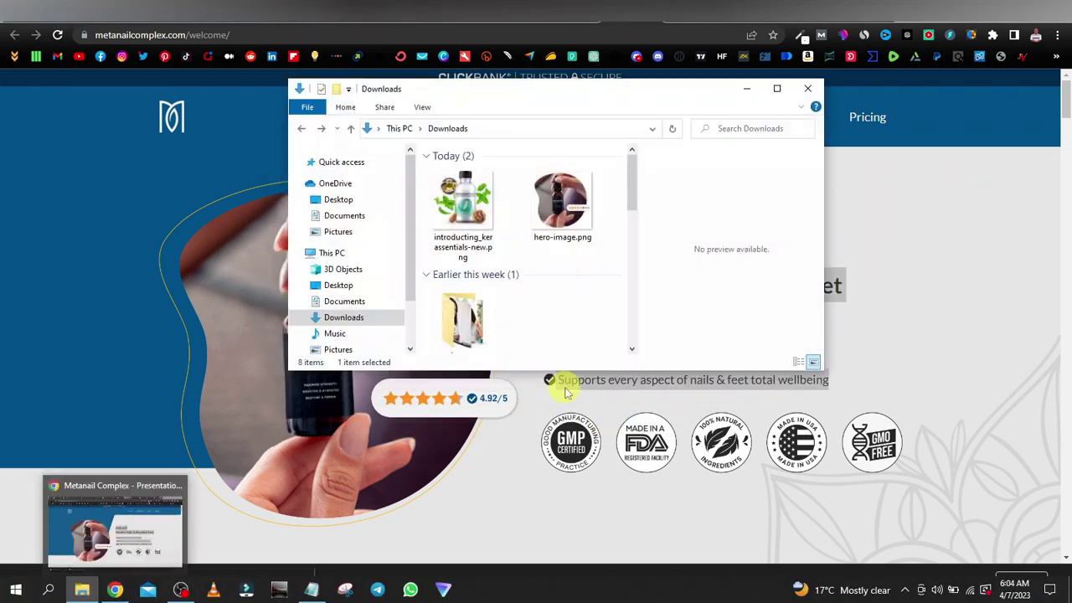
click(745, 90)
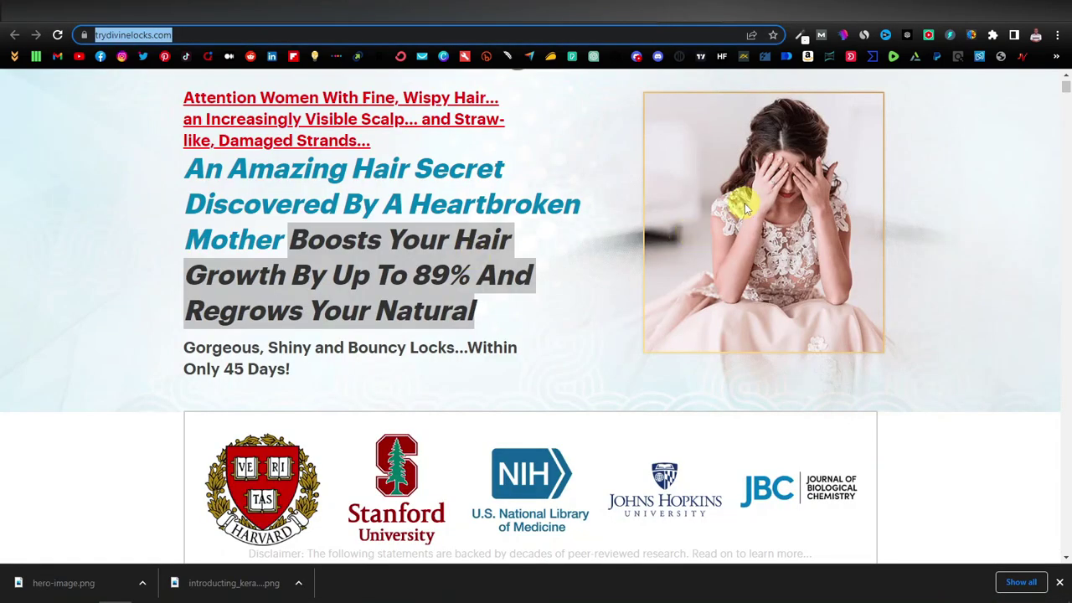
Save the Divine Locks bottle image to Downloads as s18prd-90.png
click(561, 284)
click(1009, 299)
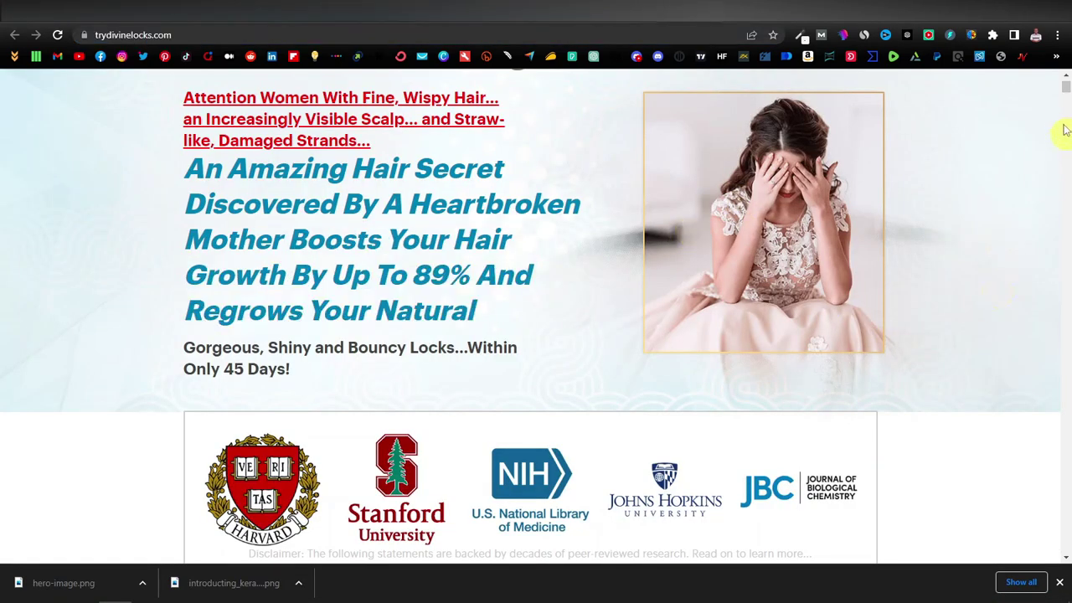
drag(1065, 88, 1043, 437)
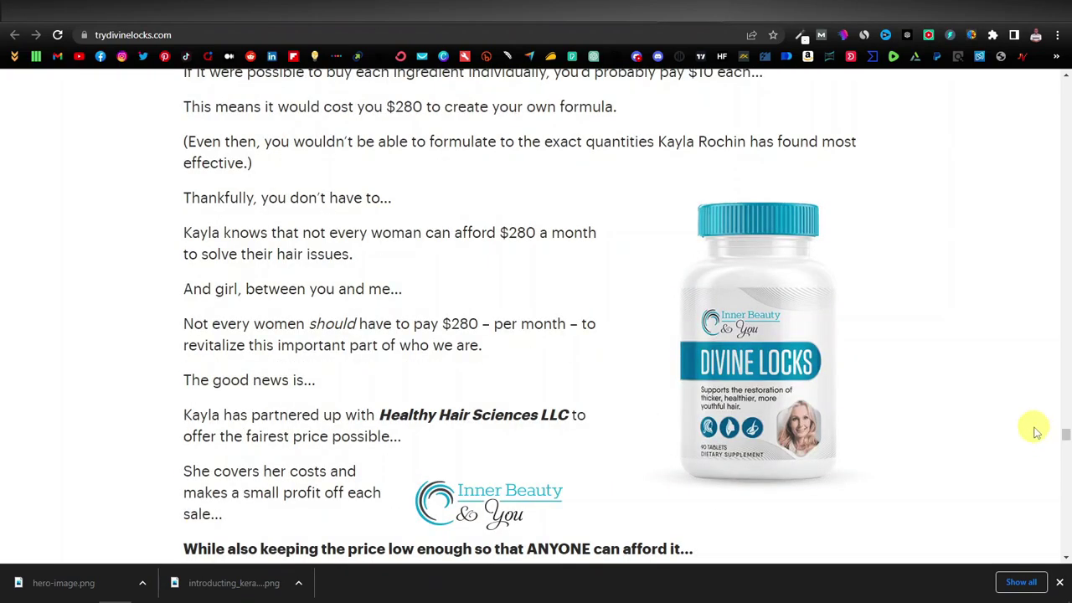
right_click(772, 345)
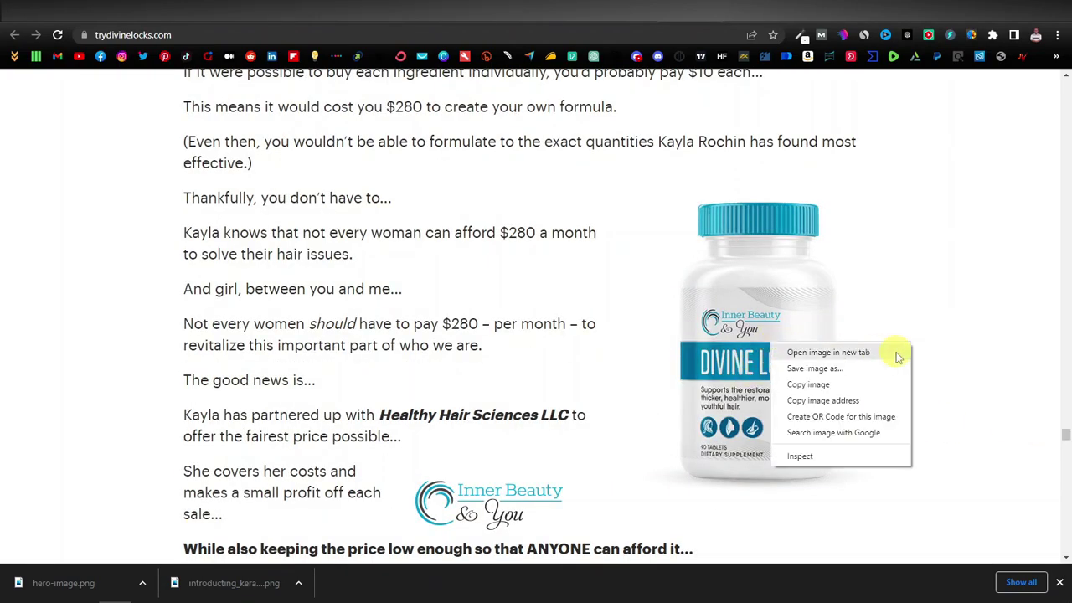
click(831, 366)
click(614, 425)
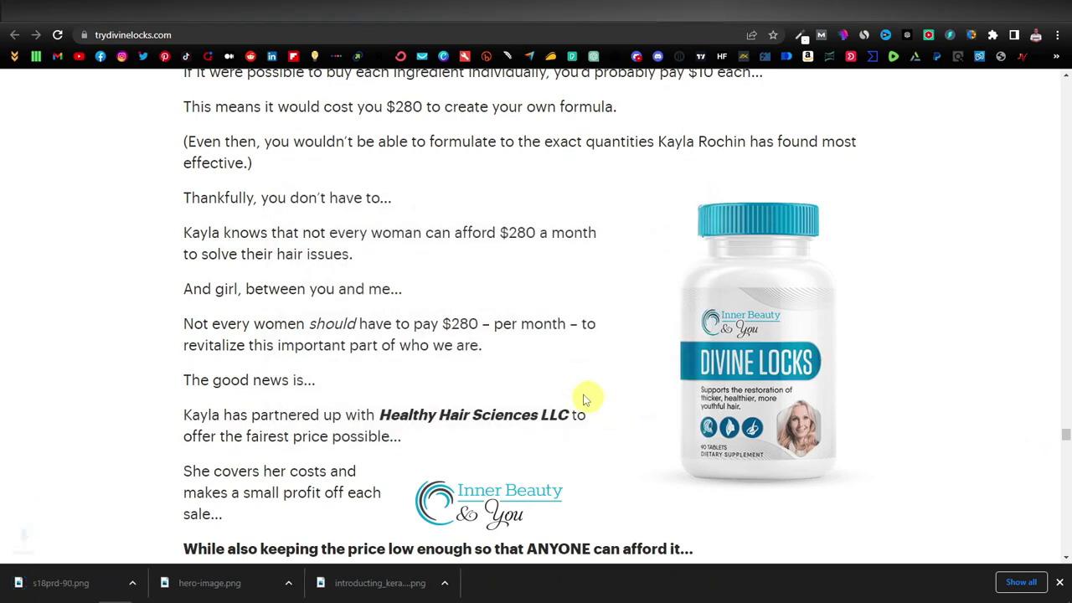
click(84, 591)
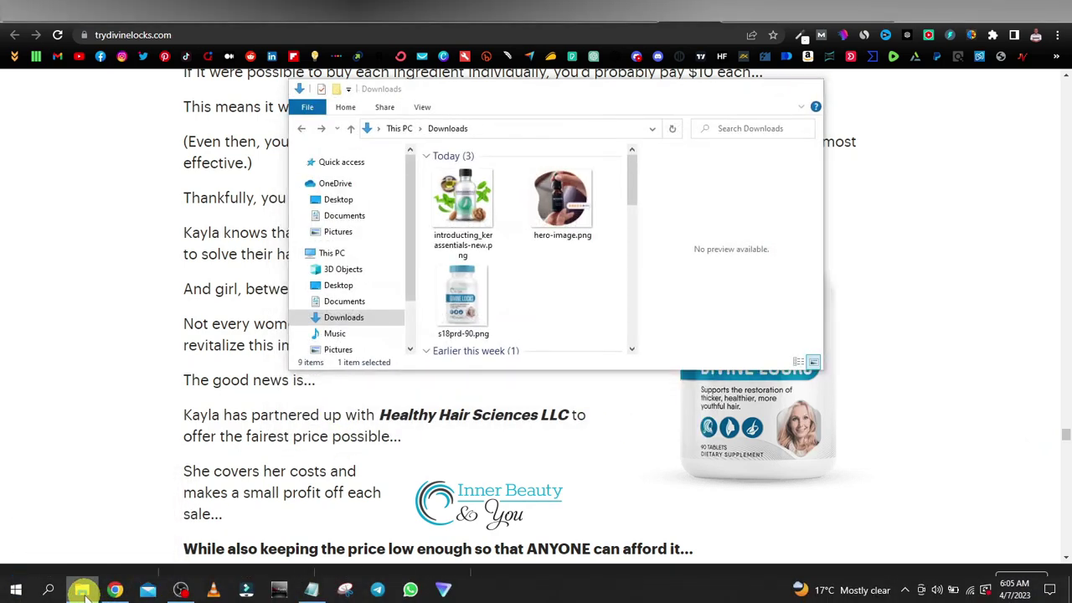
click(83, 591)
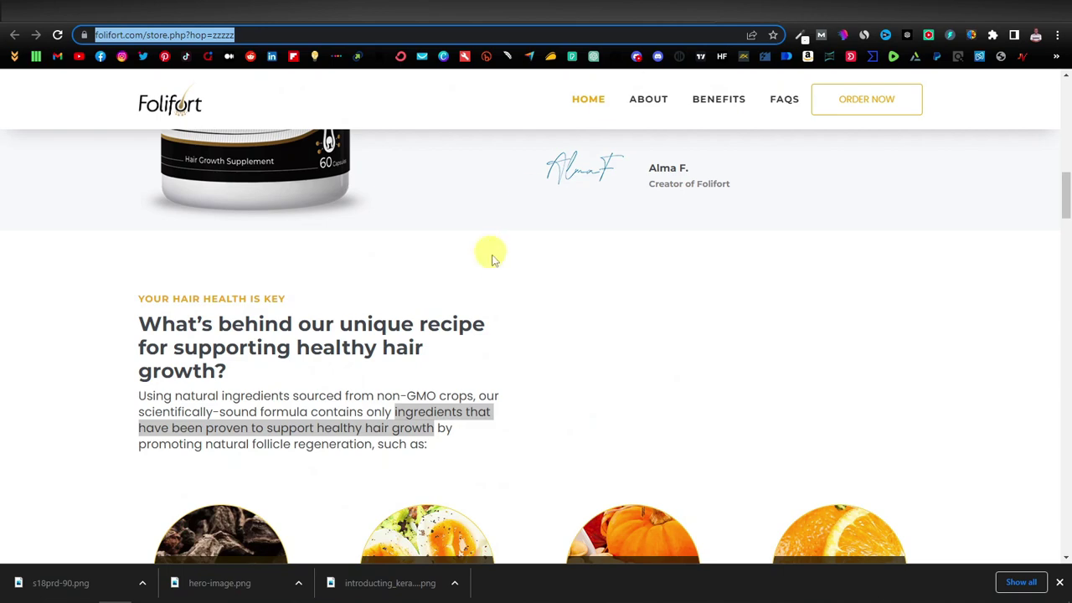
Save the Folifort bottle image to Downloads as FOLIFORTx1.png
scroll(492, 260, up, 4)
right_click(271, 325)
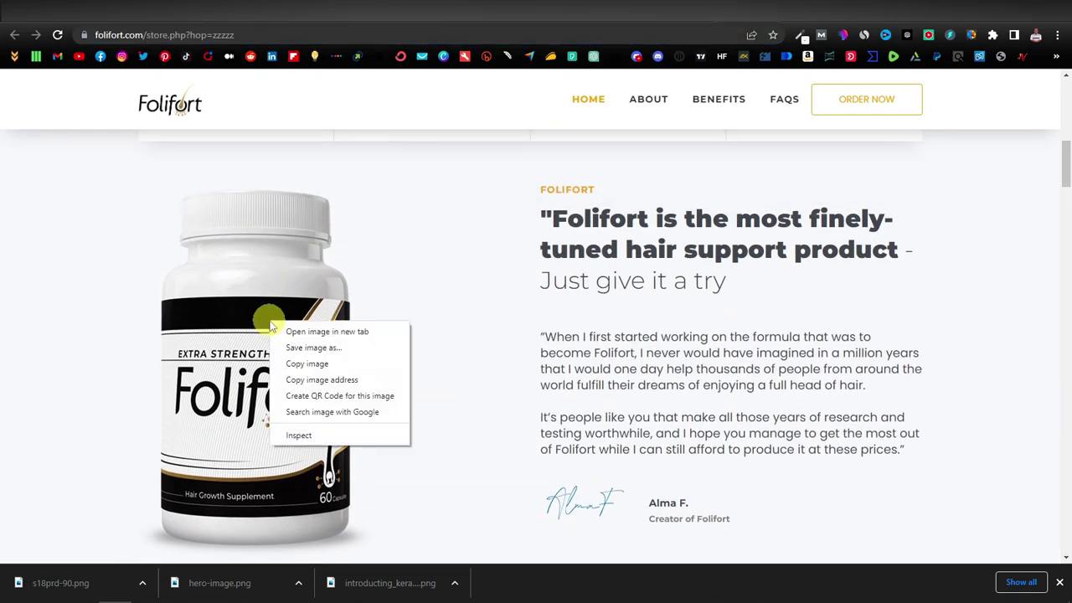
click(348, 352)
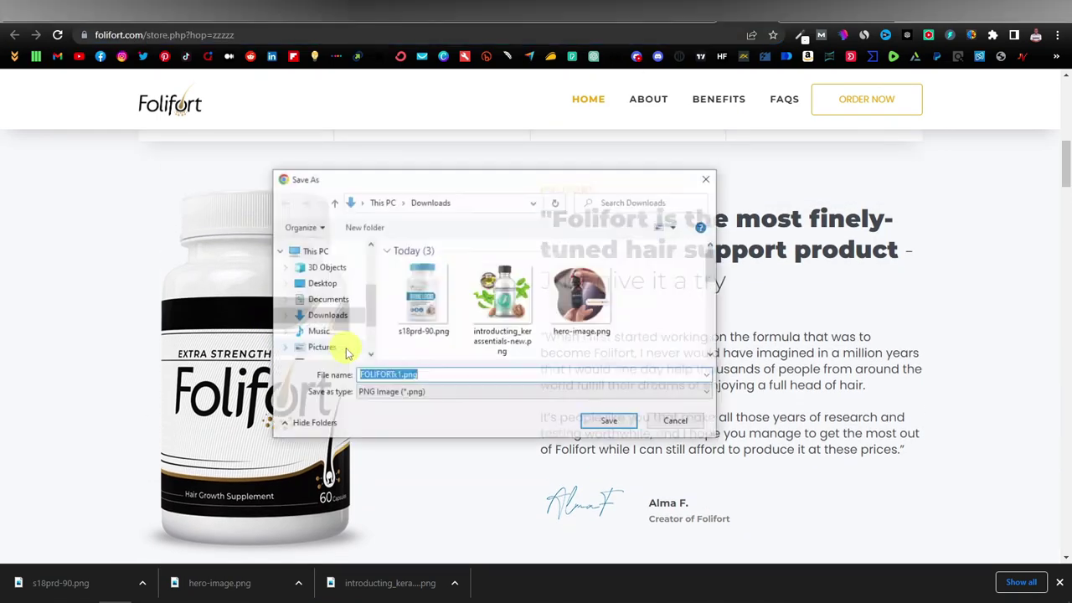
click(609, 422)
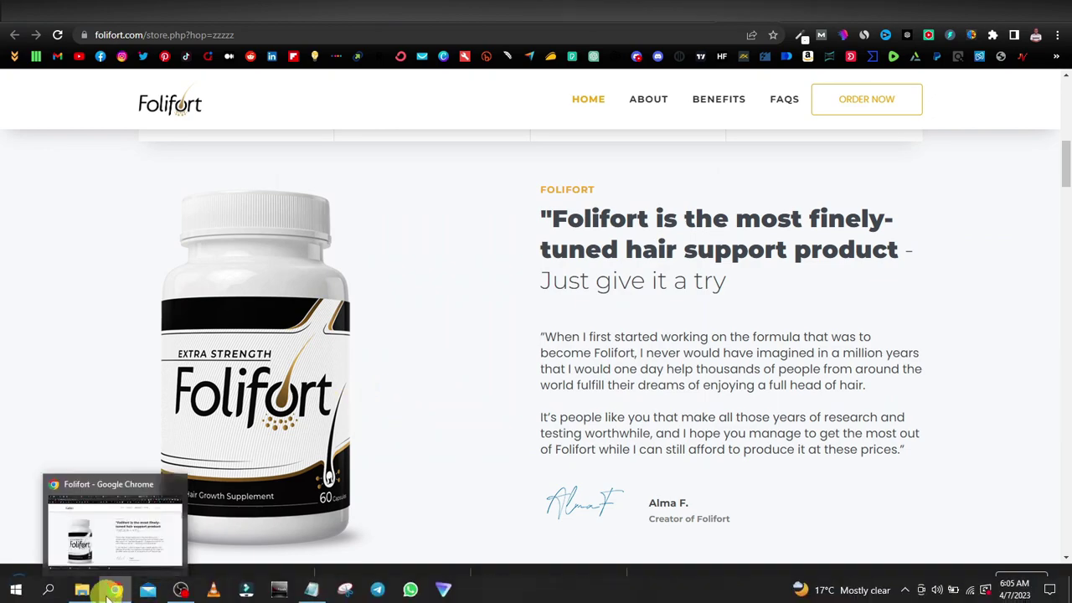
click(78, 581)
click(732, 80)
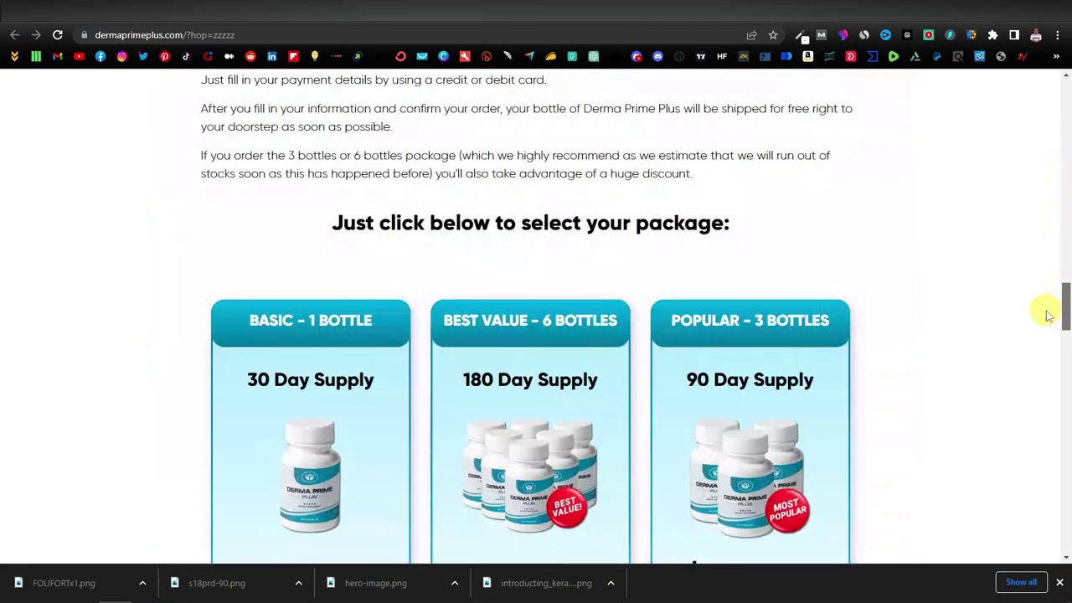
Save the Derma Prime bottle image as dpp-1.png, then go to Imgur's homepage
drag(1044, 306, 1064, 324)
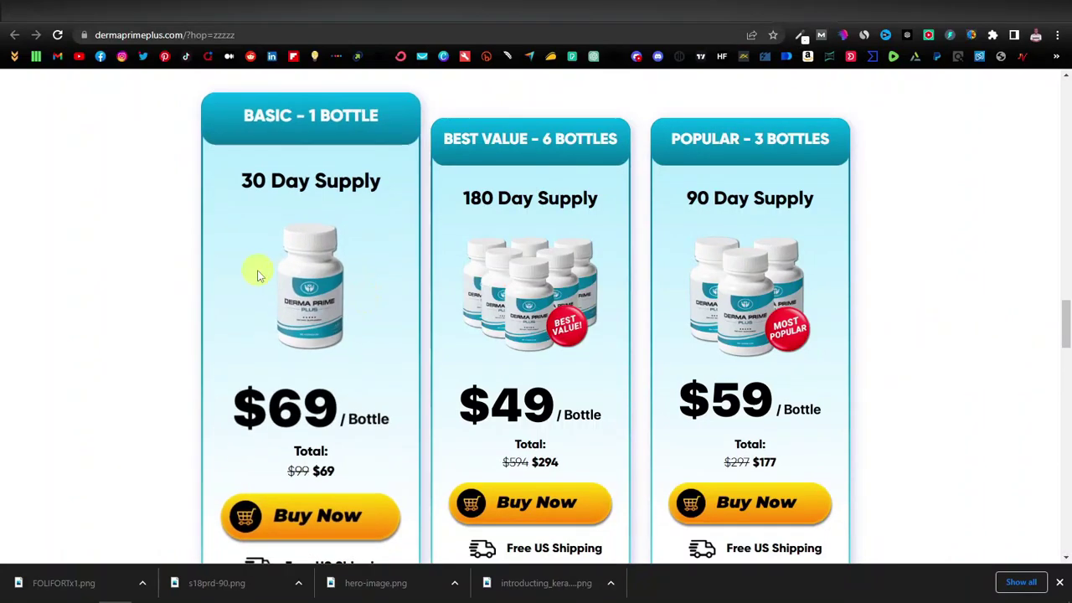
right_click(321, 289)
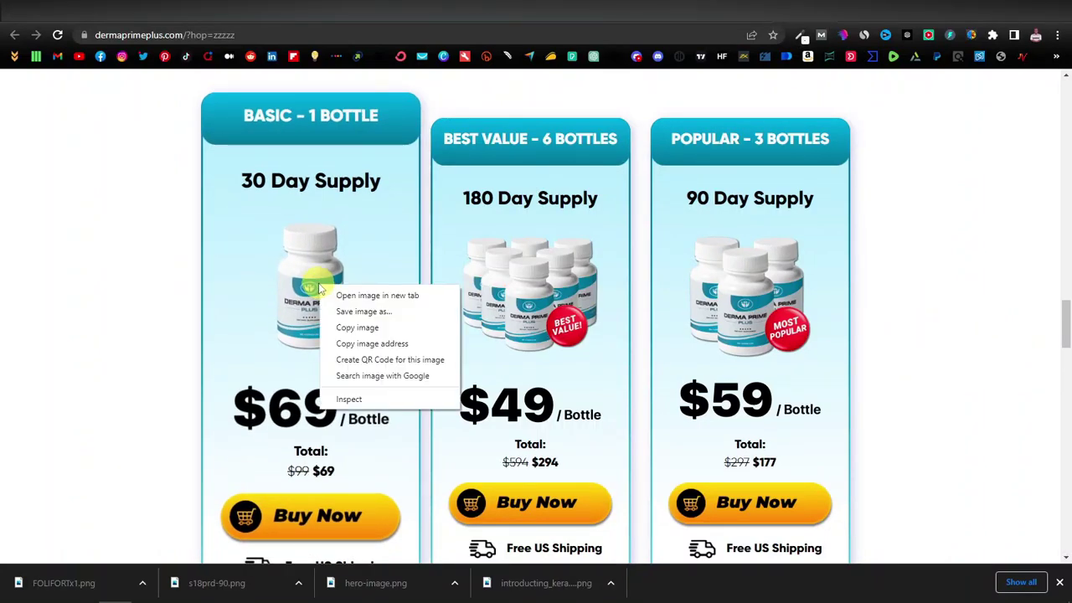
click(369, 310)
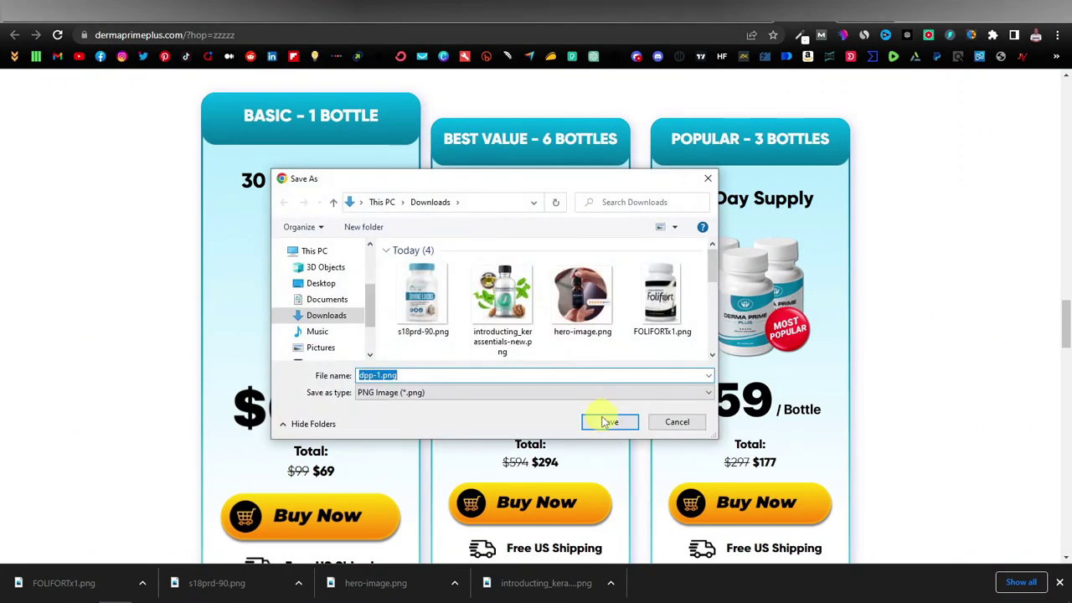
click(609, 421)
click(75, 586)
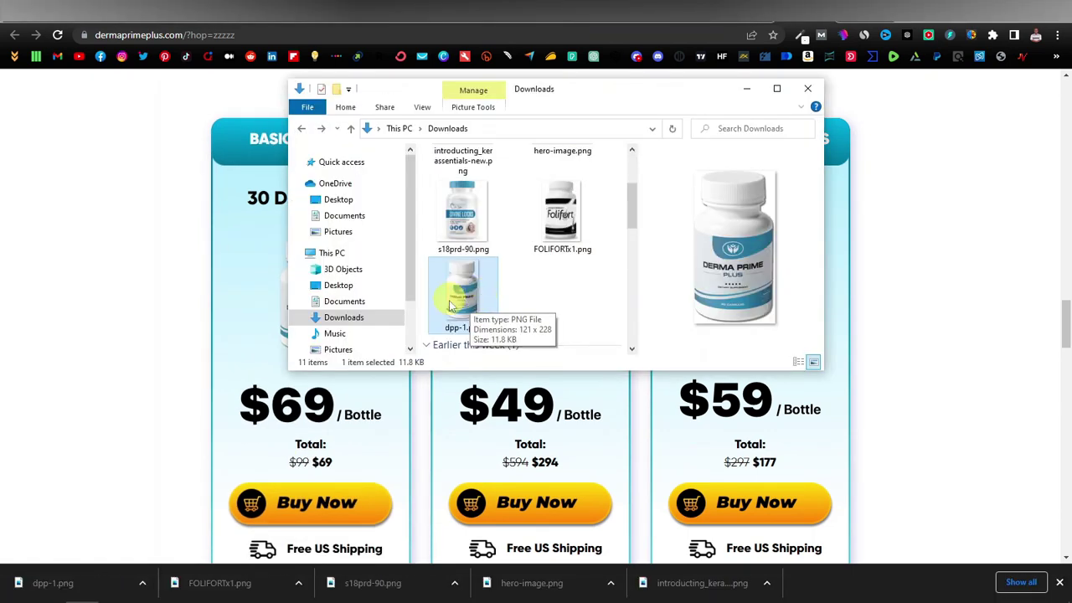
click(533, 299)
scroll(535, 303, up, 1)
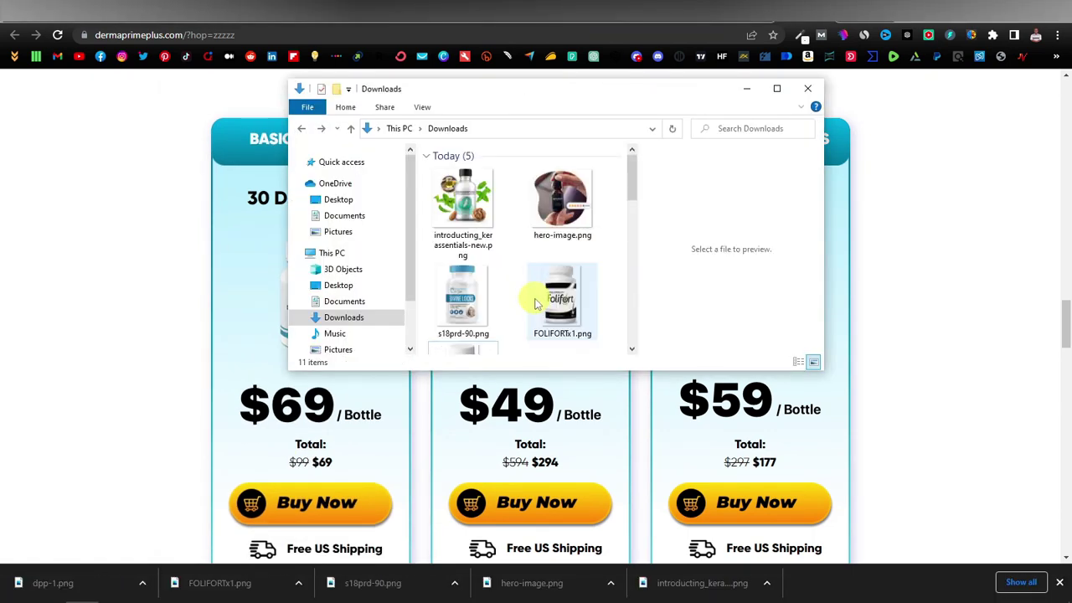
click(747, 88)
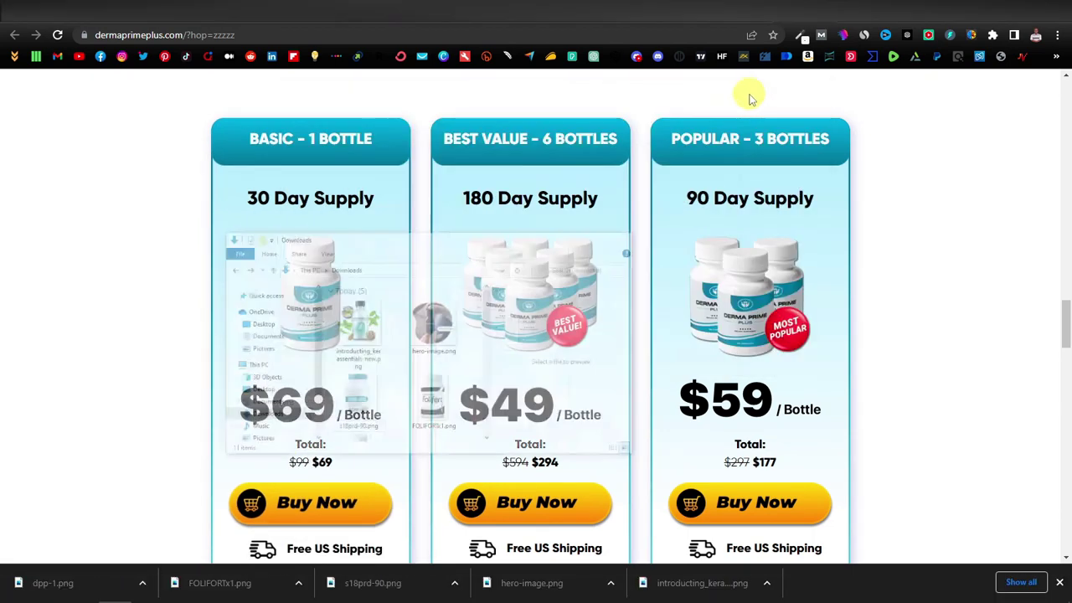
click(207, 56)
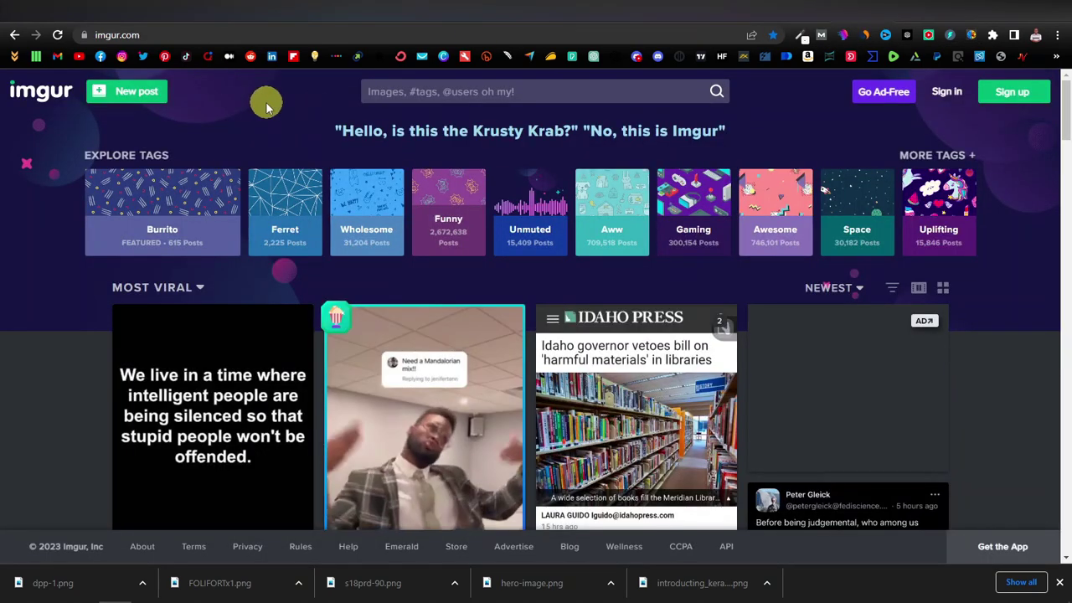
Upload the Kerassentials bottle PNG as a new Imgur post and copy its image address
click(132, 97)
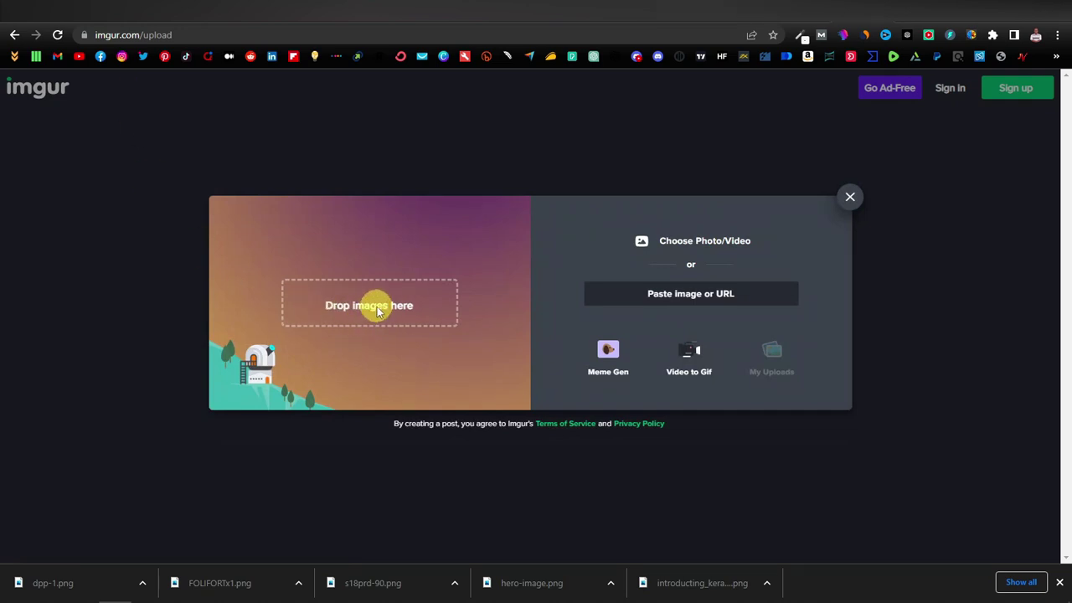
drag(708, 584, 381, 301)
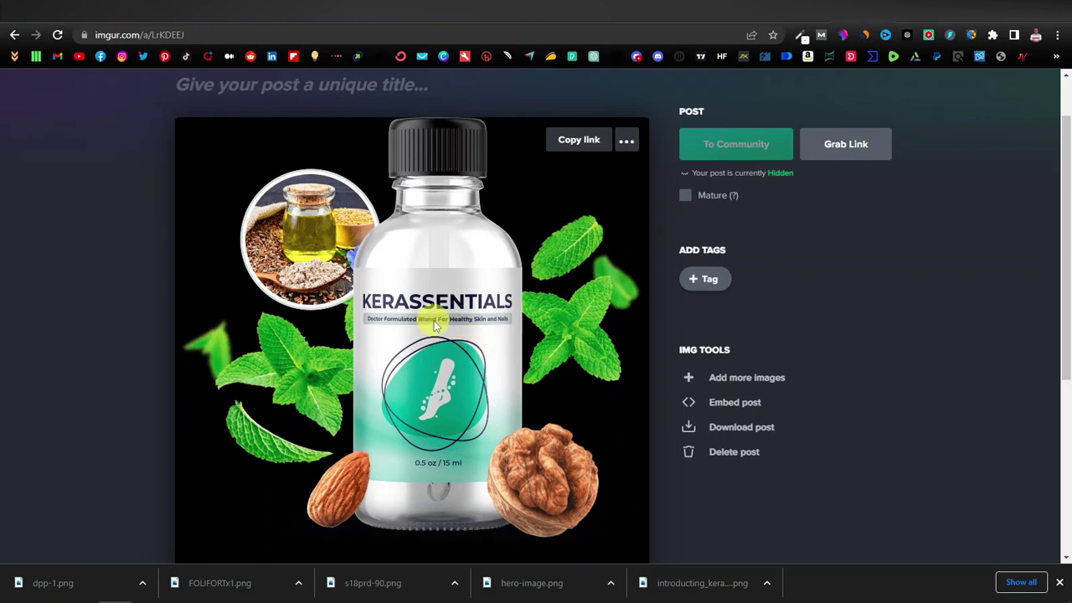
right_click(432, 327)
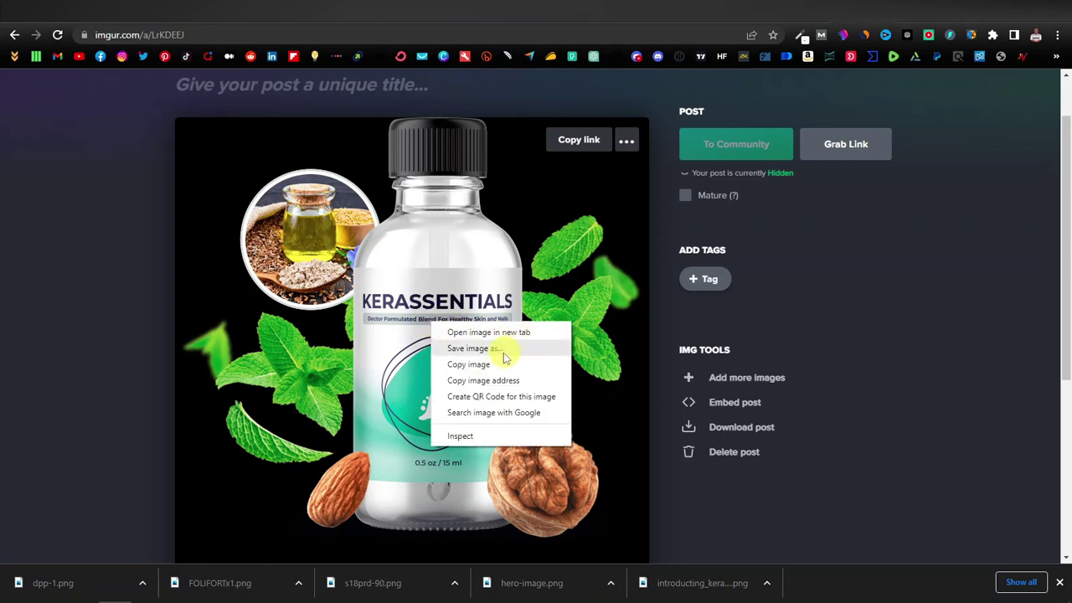
click(481, 380)
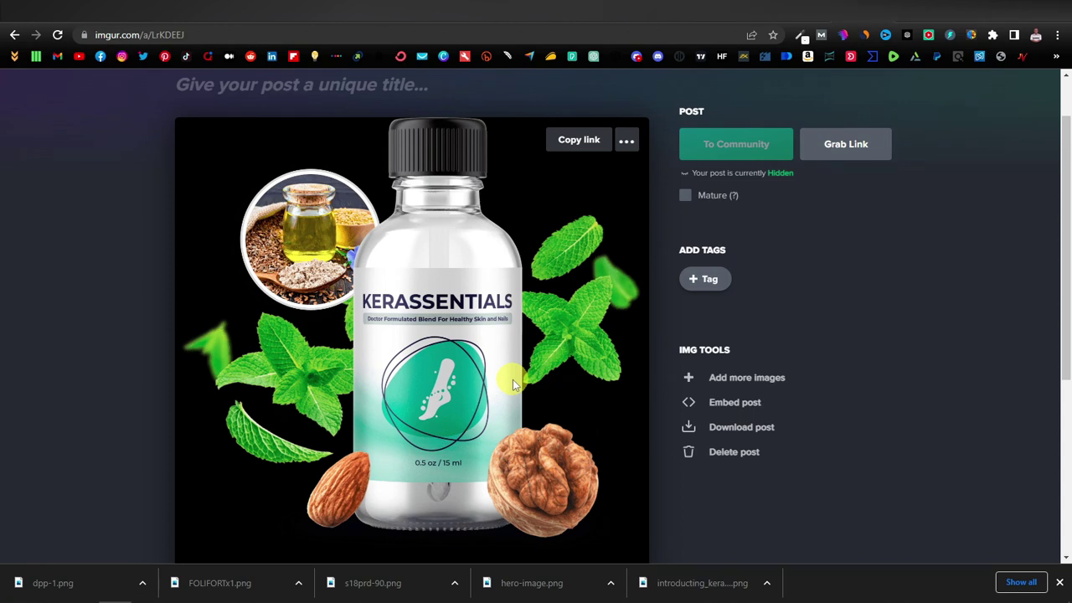
click(458, 15)
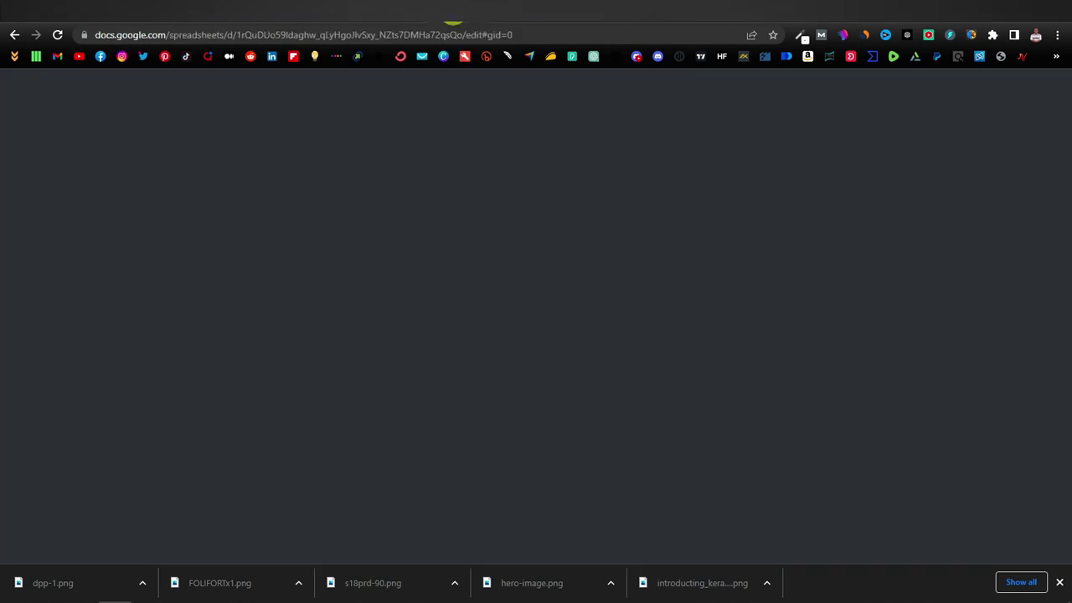
click(779, 202)
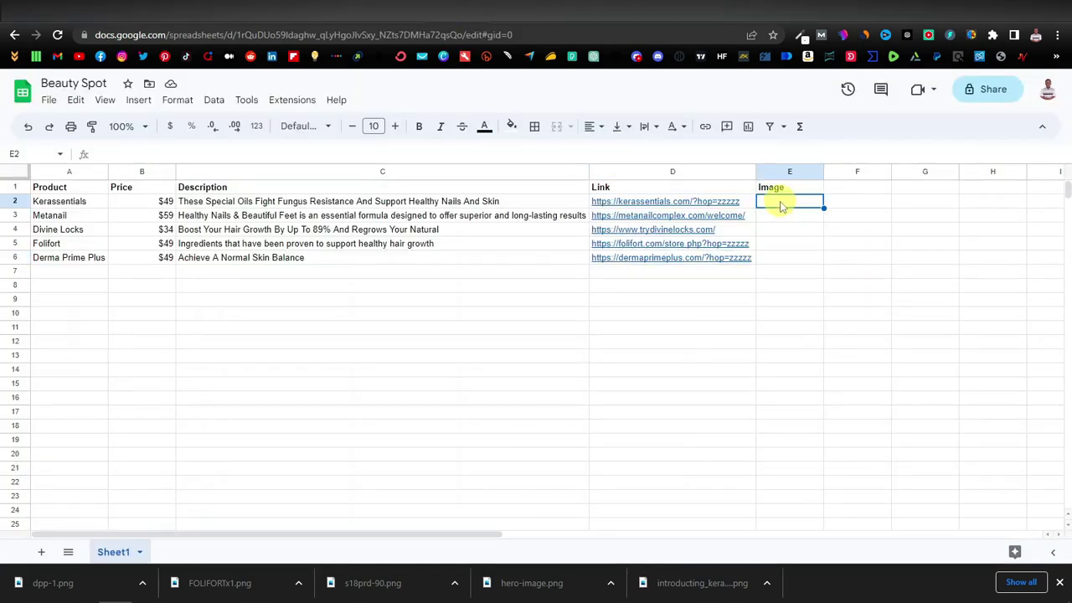
right_click(783, 201)
click(816, 179)
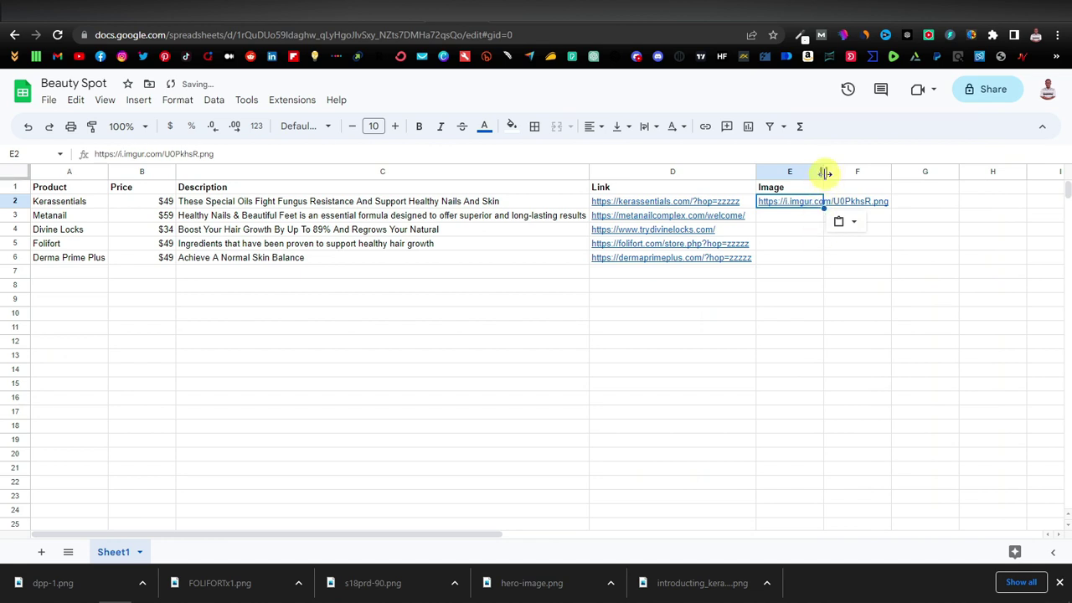
double_click(824, 173)
click(824, 267)
mouse_move(813, 201)
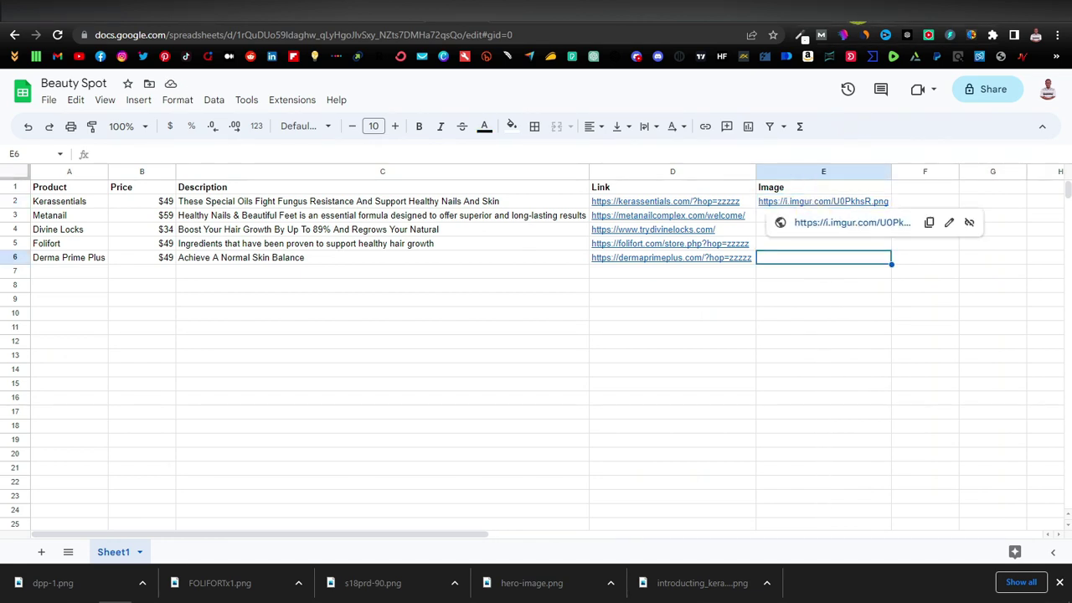
click(829, 224)
Add Metanail's hero-image.png to the Imgur post and copy its image address
scroll(577, 277, down, 4)
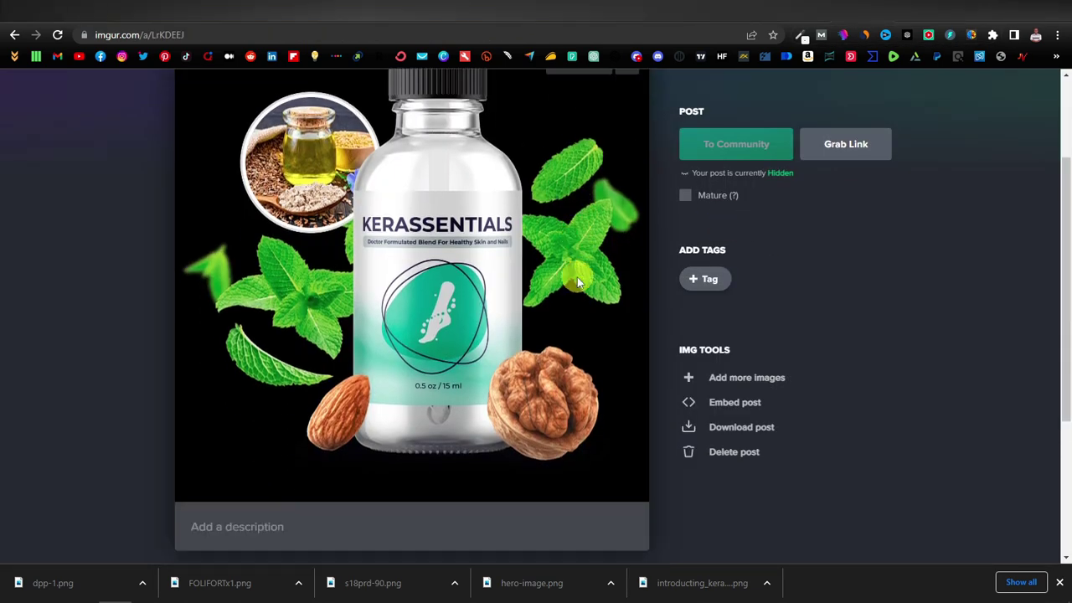
click(418, 394)
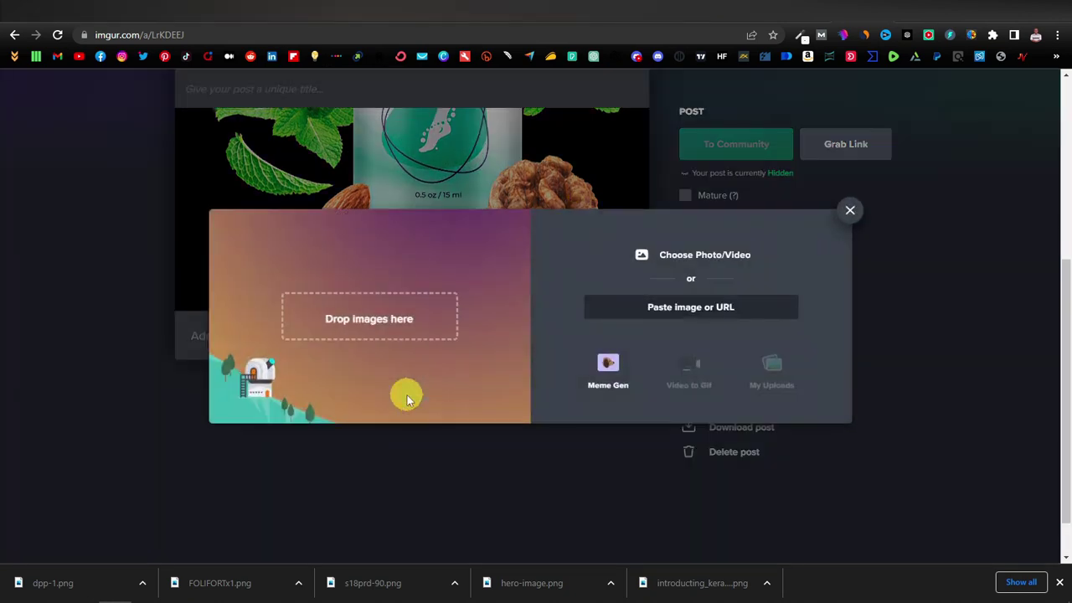
drag(554, 579, 384, 318)
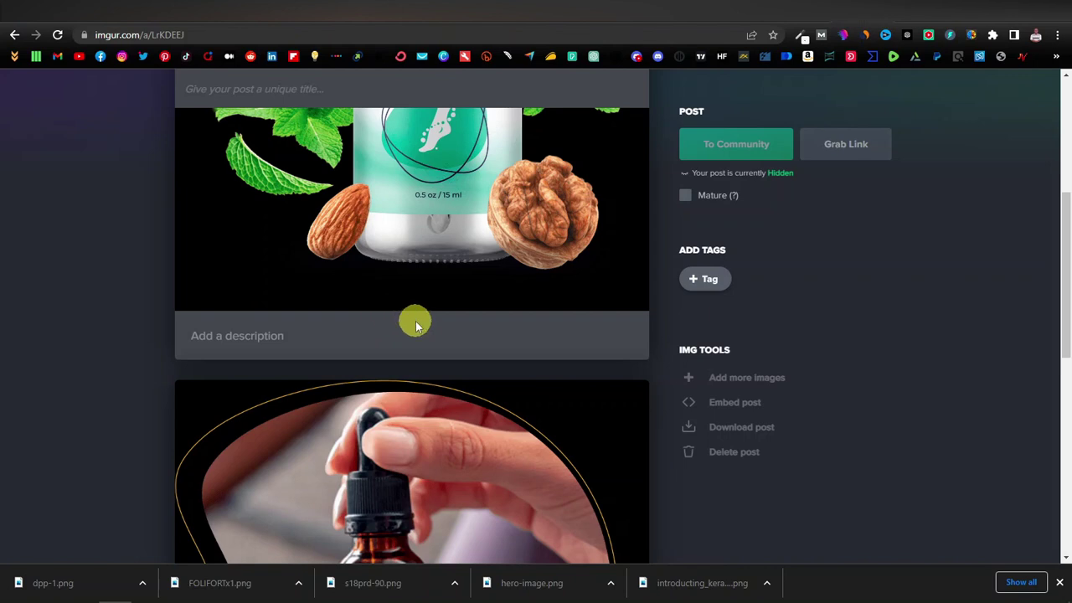
scroll(416, 320, down, 5)
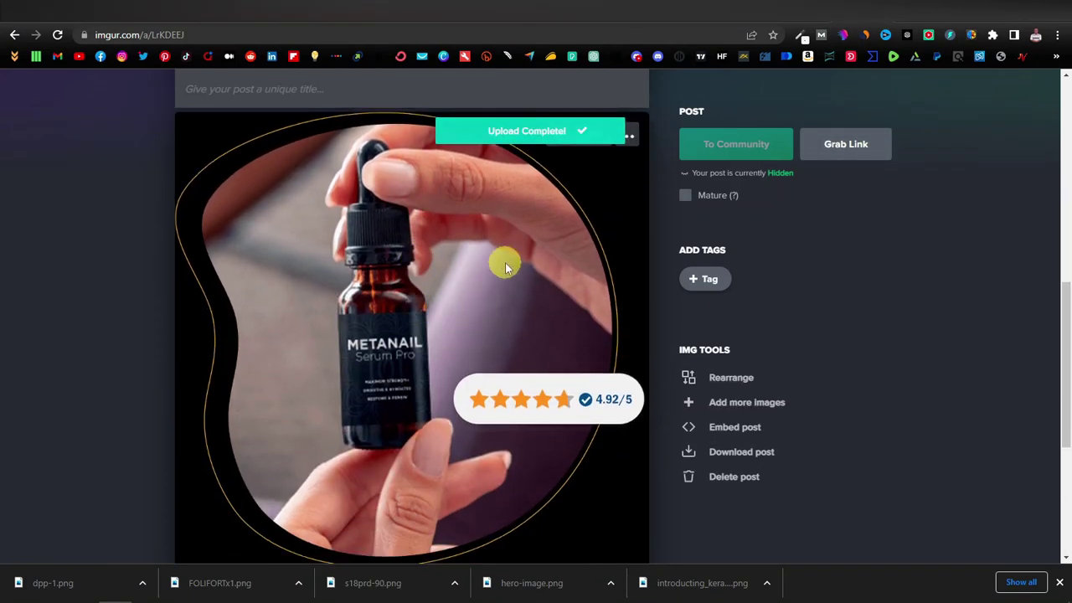
right_click(505, 266)
click(575, 325)
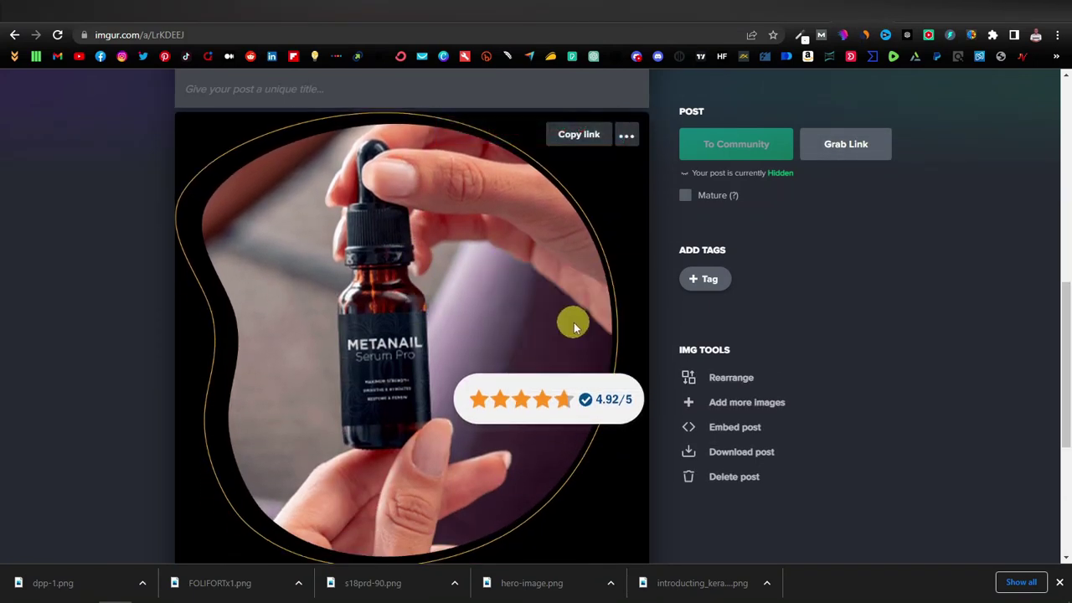
key(ctrl+Tab)
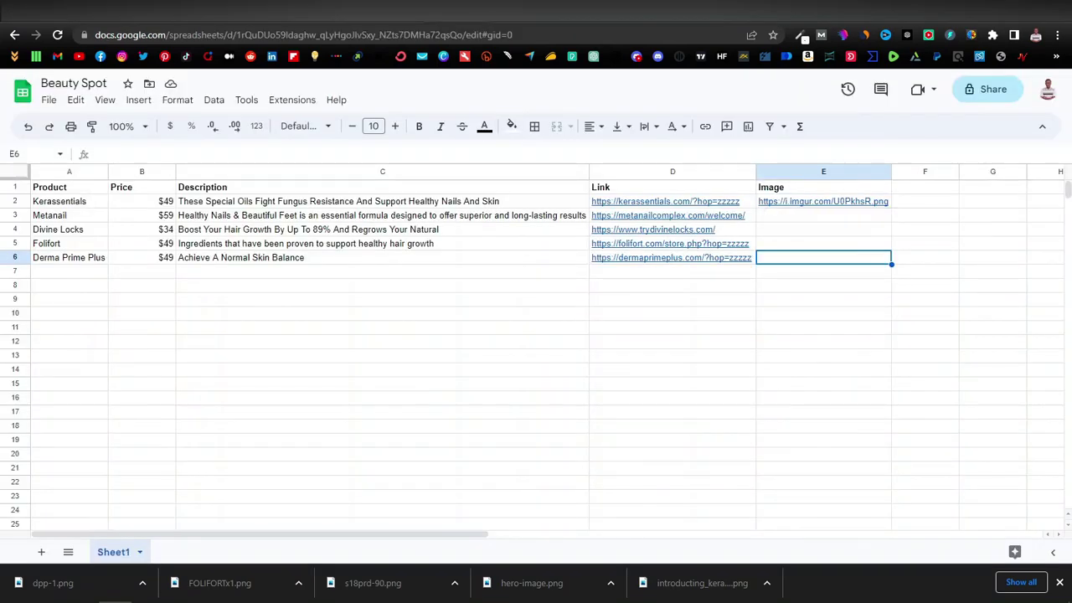
click(799, 216)
right_click(797, 218)
click(854, 181)
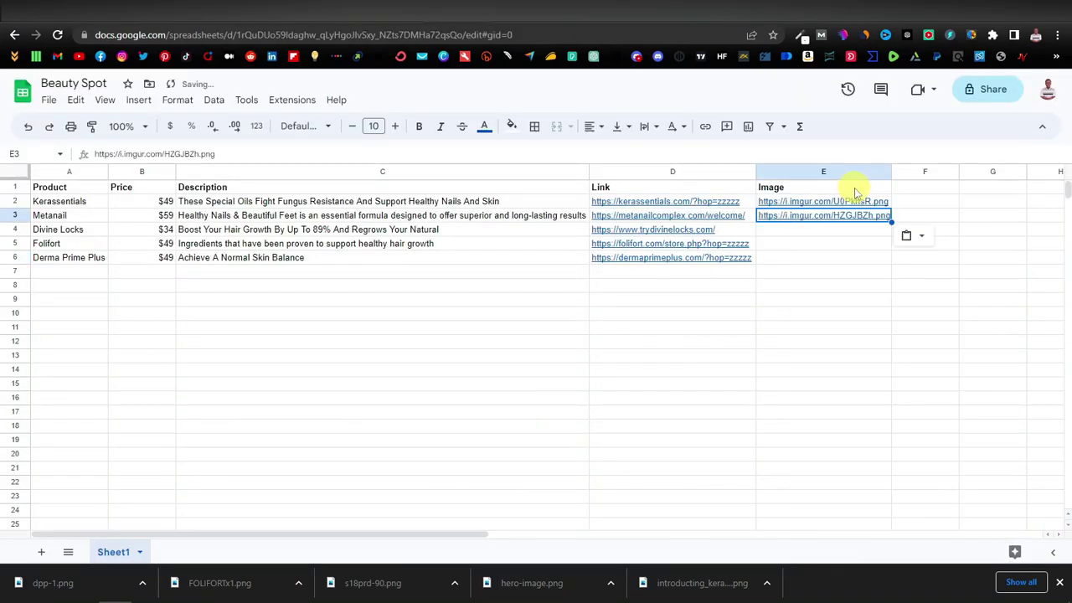
key(ctrl+shift+Tab)
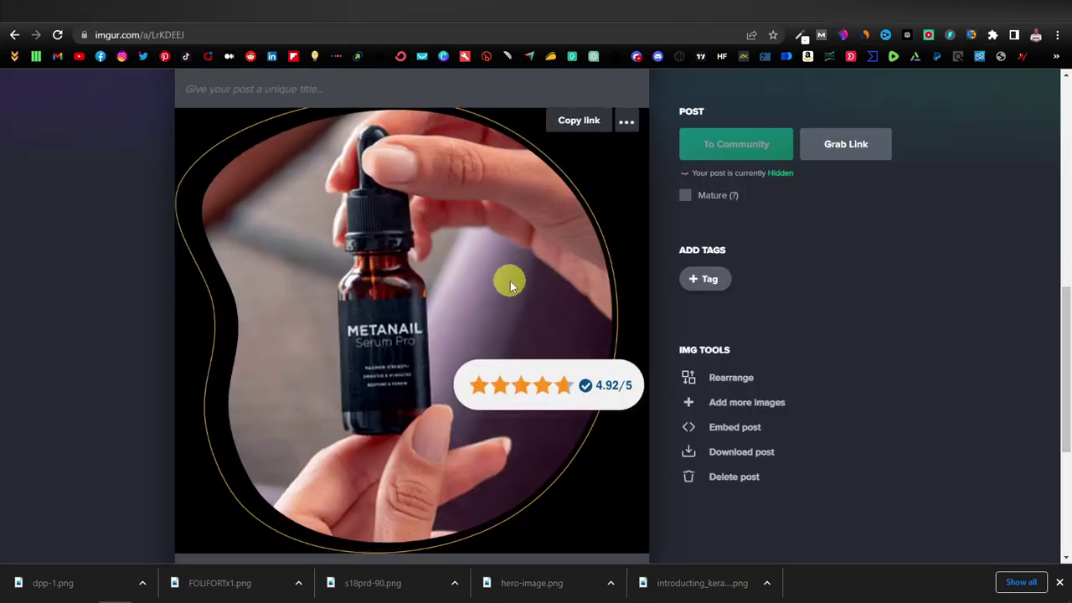
scroll(510, 281, down, 3)
Add the Divine Locks s18prd-90.png to the Imgur post and copy its image address
click(417, 380)
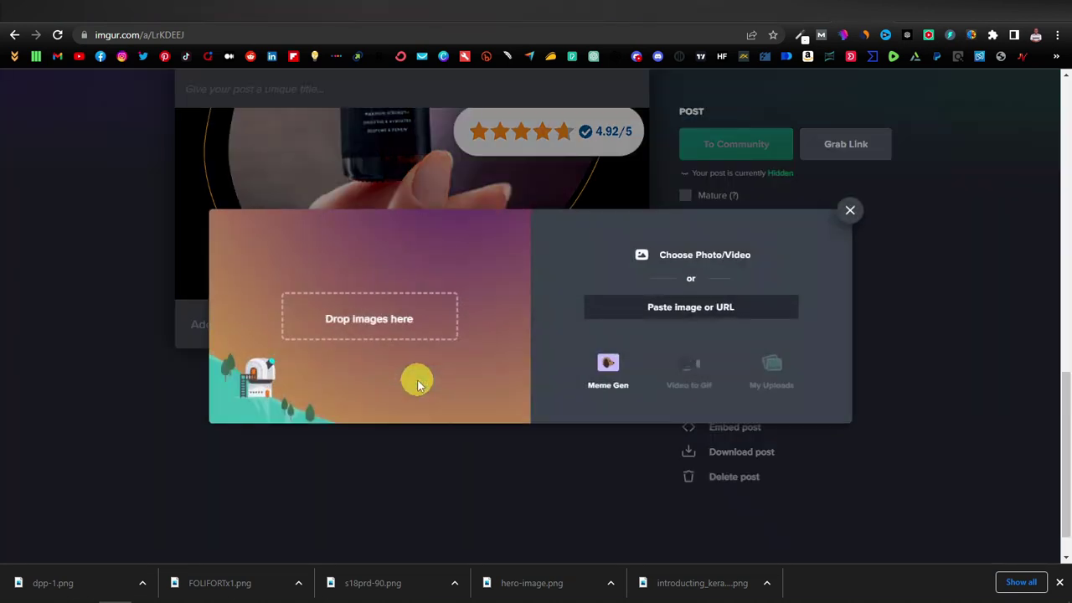
drag(375, 583, 373, 317)
scroll(435, 410, down, 3)
right_click(429, 327)
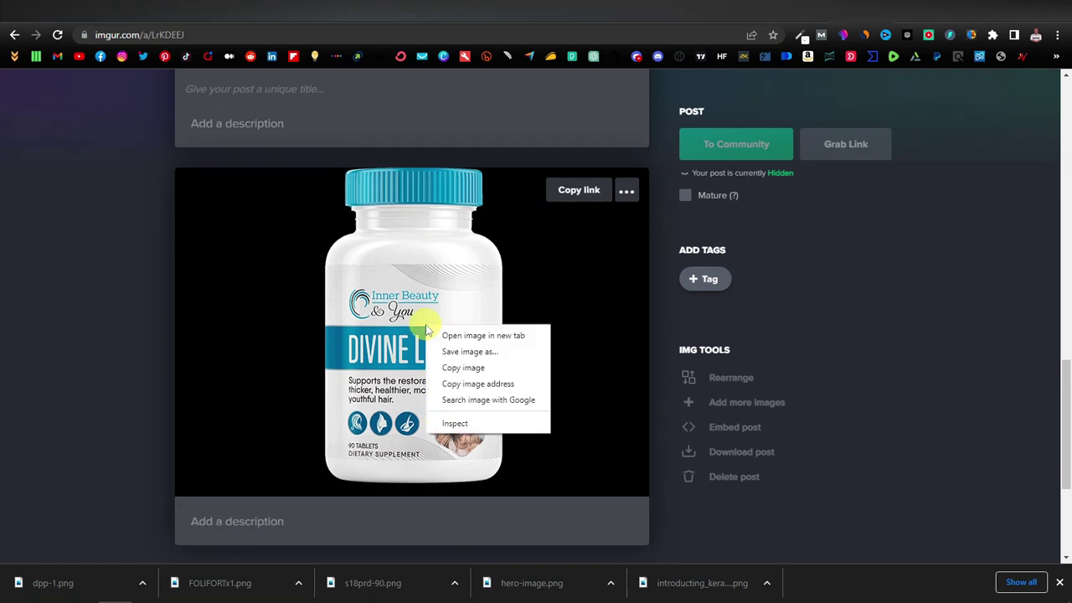
click(502, 384)
Paste the copied Divine Locks image address into cell E4
key(ctrl+Tab)
key(ctrl+v)
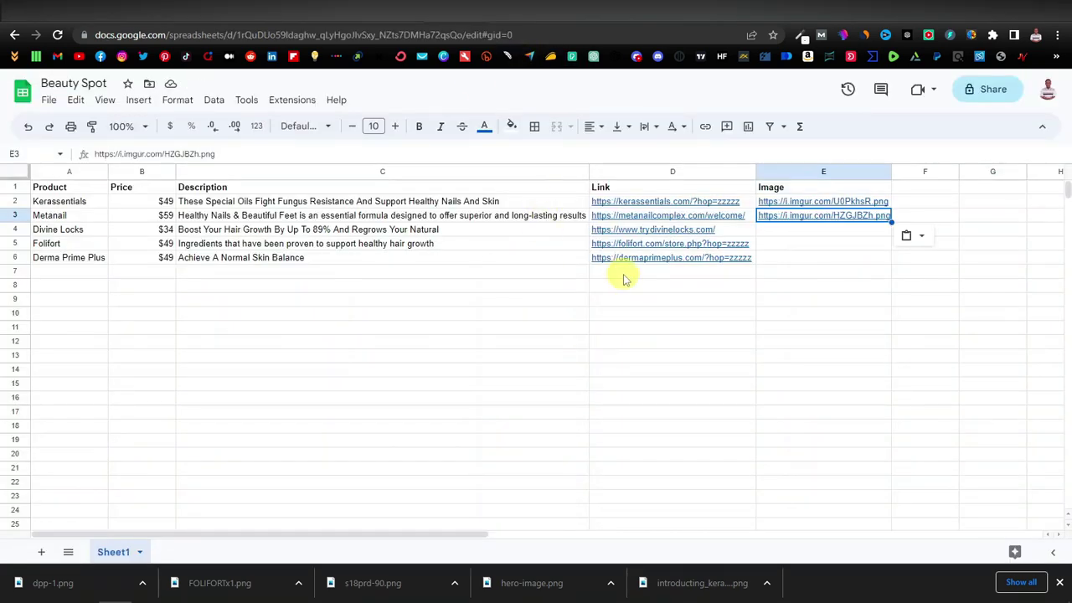
click(775, 229)
right_click(779, 229)
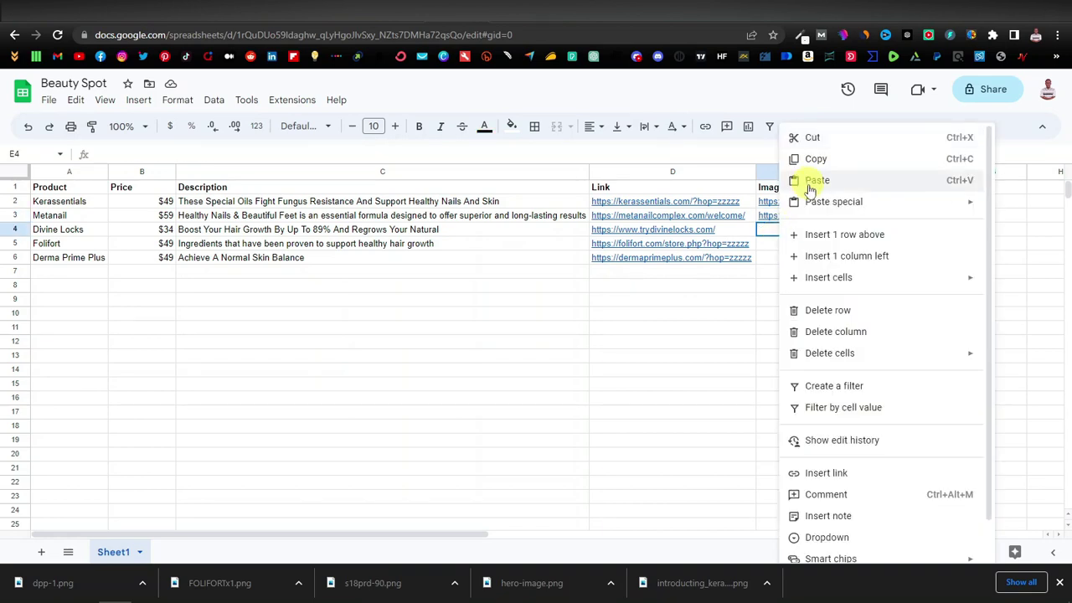
click(809, 180)
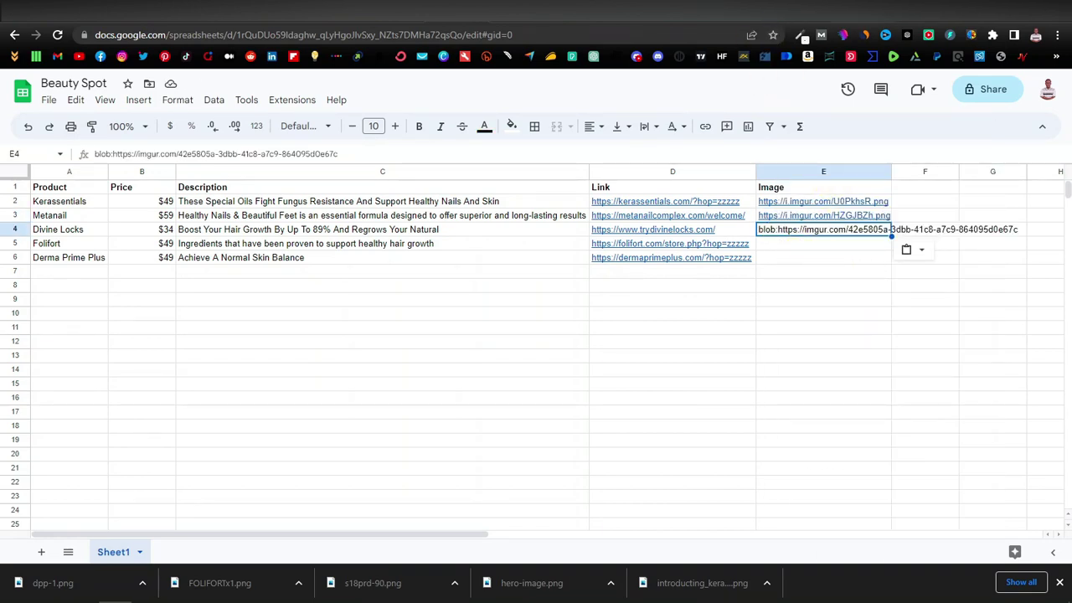
key(ctrl+shift+Tab)
right_click(432, 303)
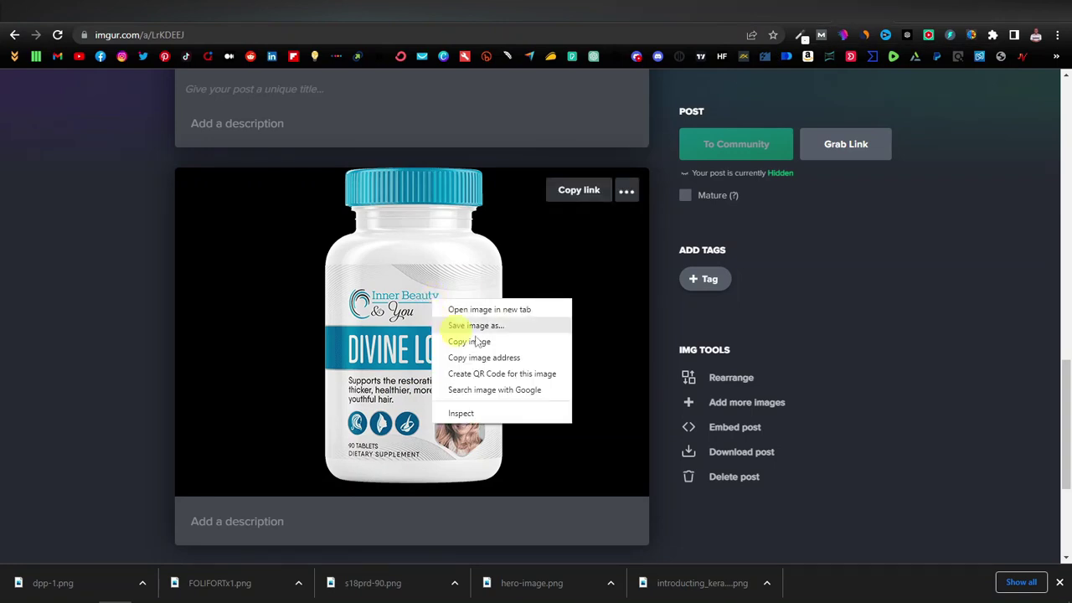
click(509, 358)
key(ctrl+Tab)
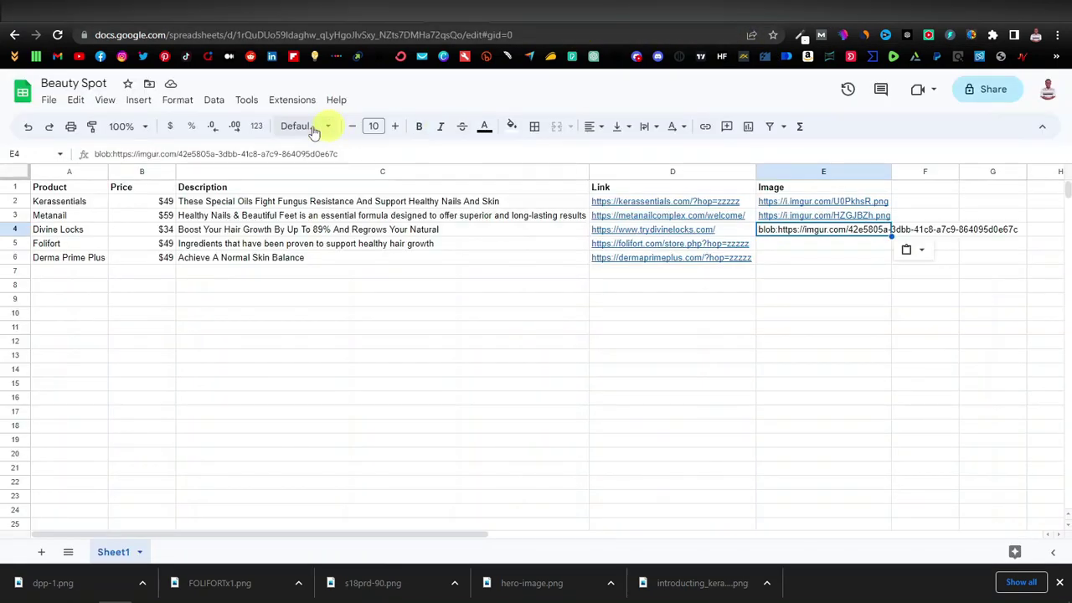
click(29, 130)
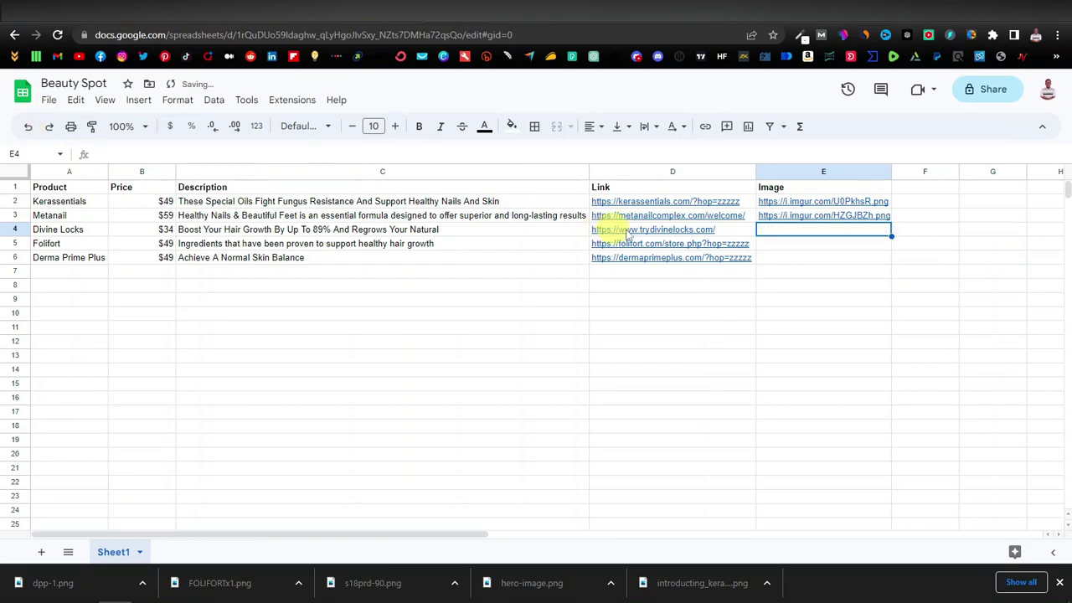
right_click(785, 234)
click(824, 180)
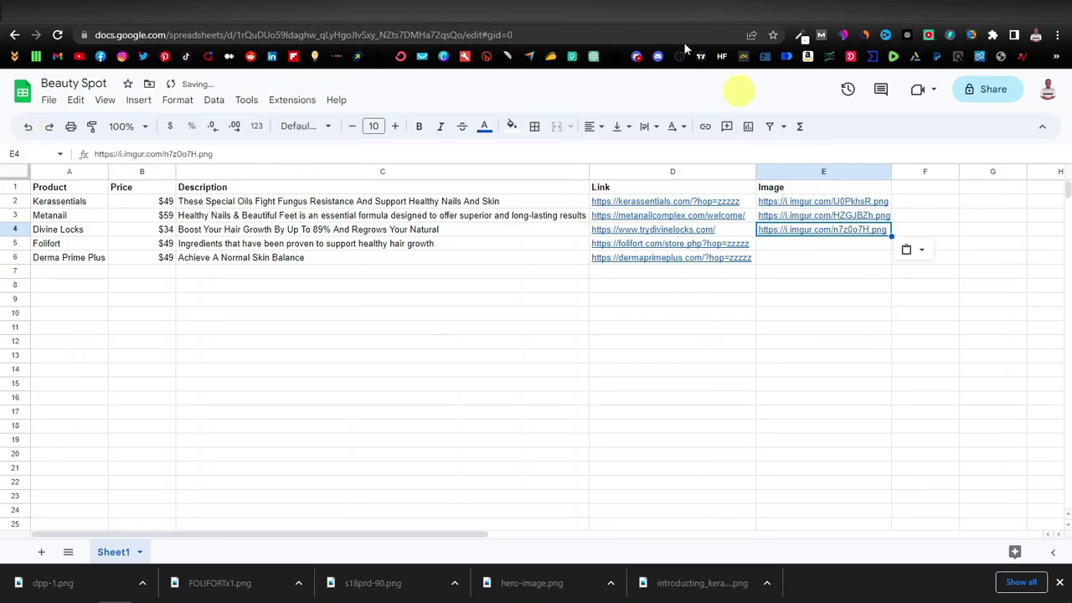
key(ctrl+Tab)
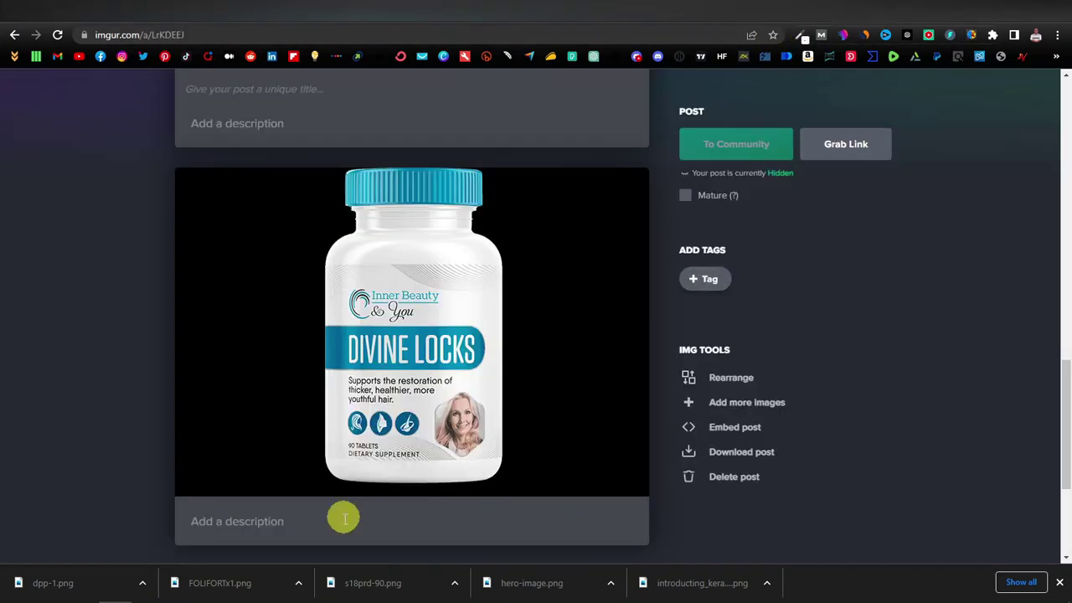
scroll(423, 452, down, 2)
Add the Folifort image to the post, paste its address into E5, and undo the blob URL
click(422, 381)
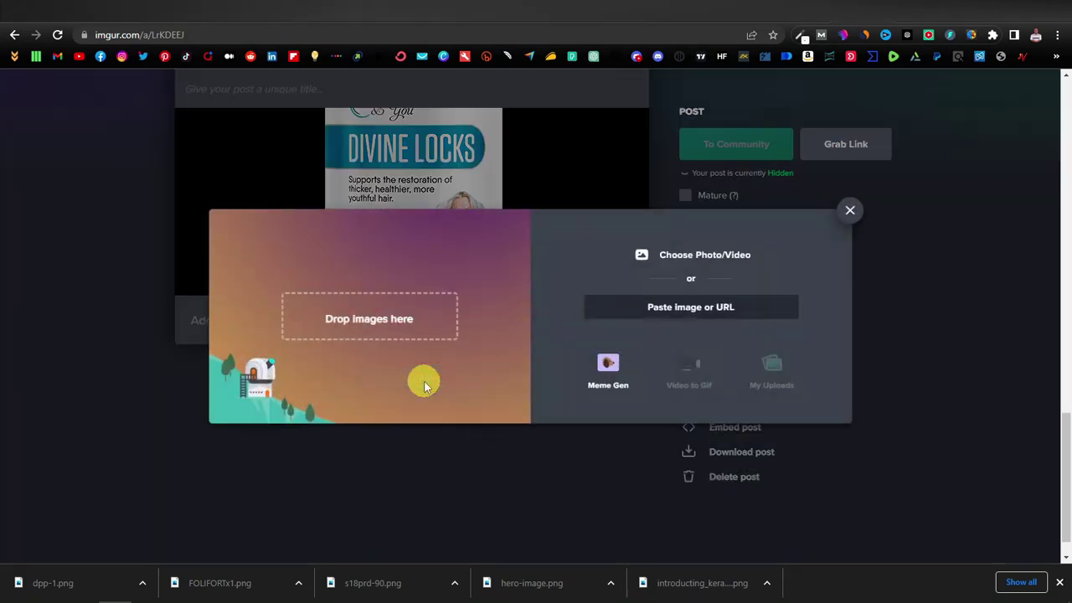
drag(332, 378, 349, 318)
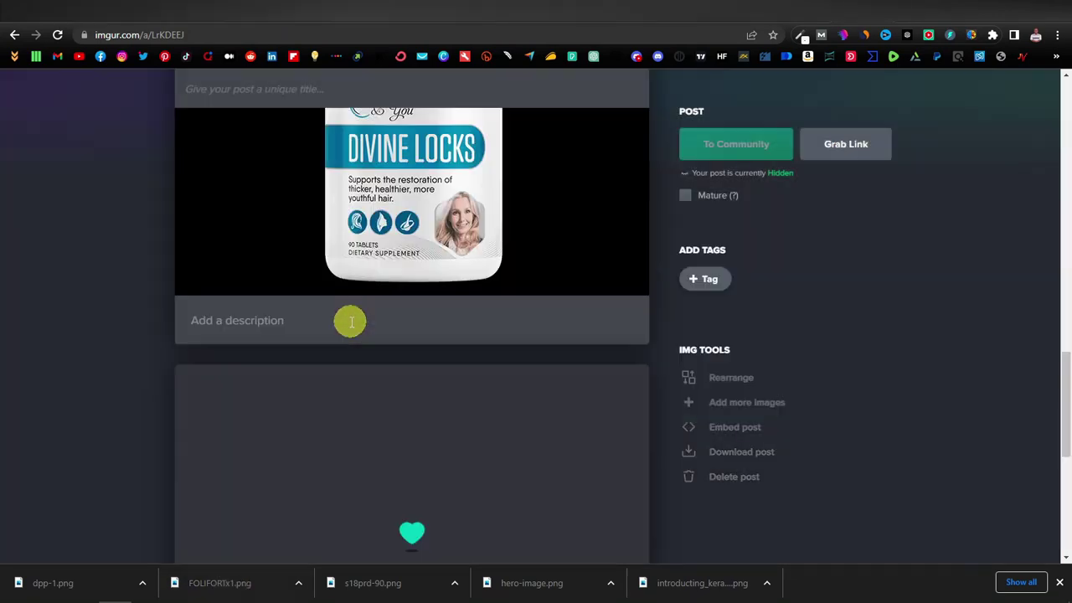
scroll(349, 319, down, 3)
right_click(432, 323)
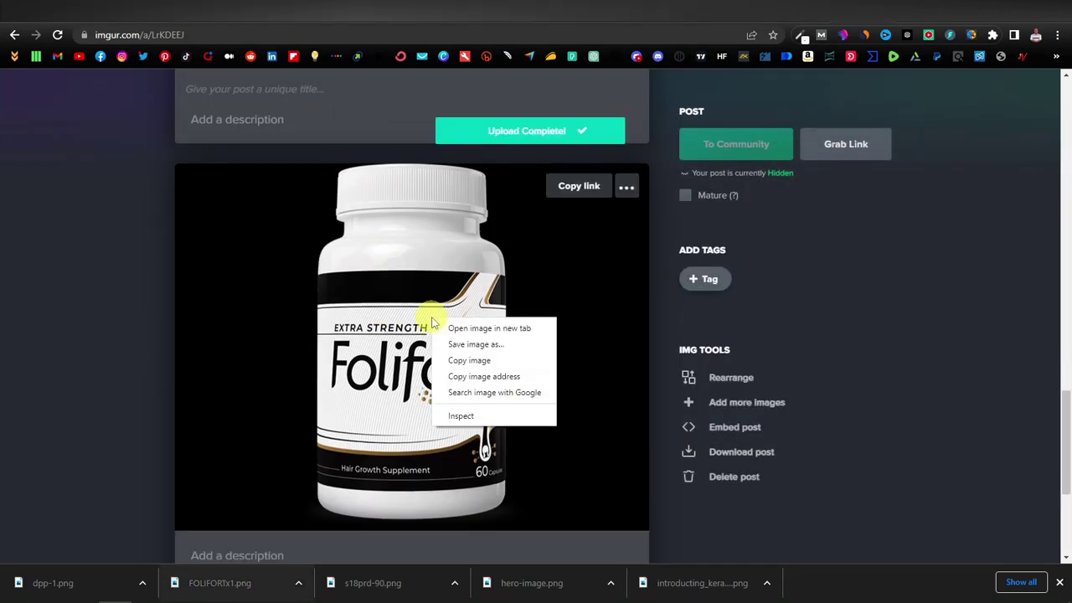
click(505, 375)
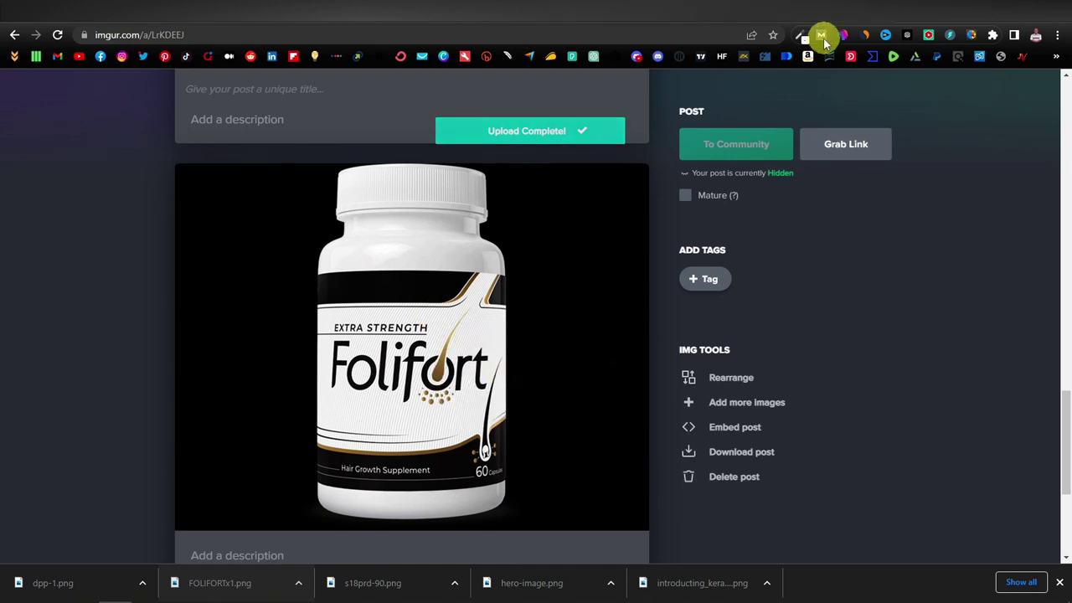
click(517, 15)
right_click(785, 243)
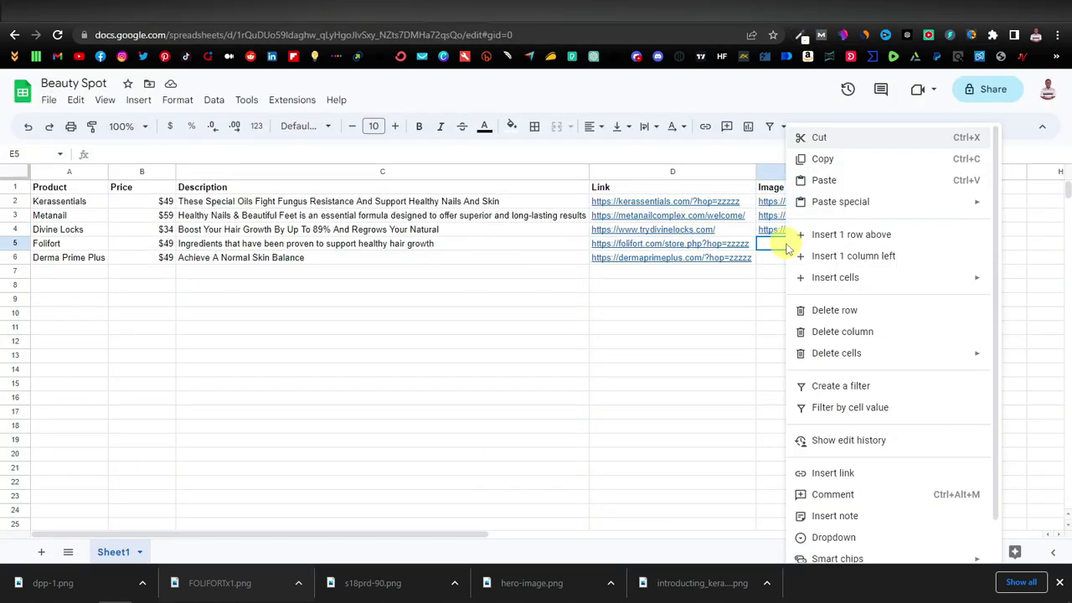
click(841, 181)
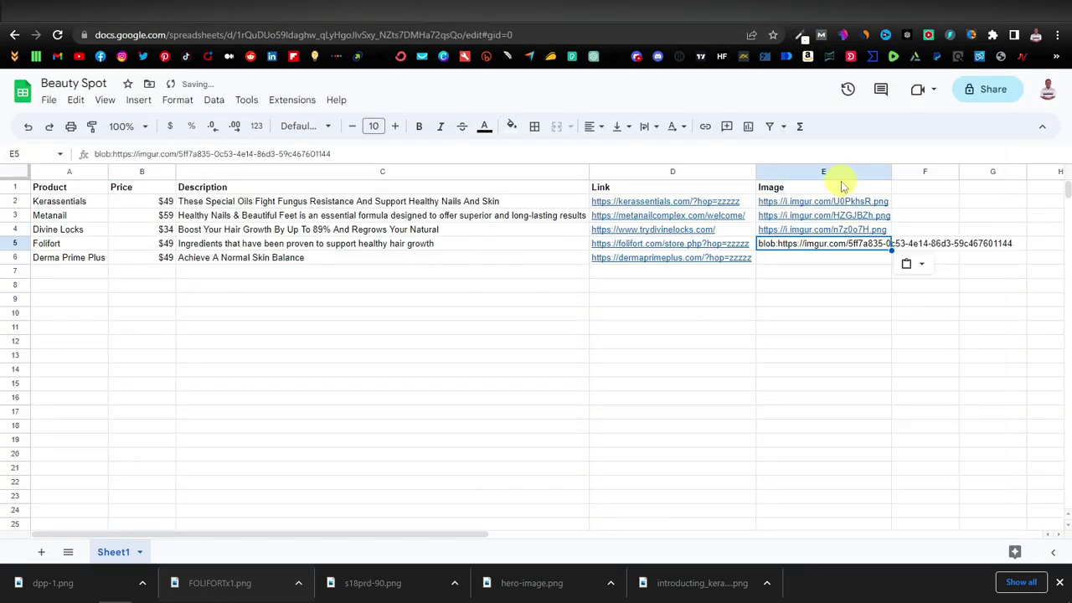
click(27, 126)
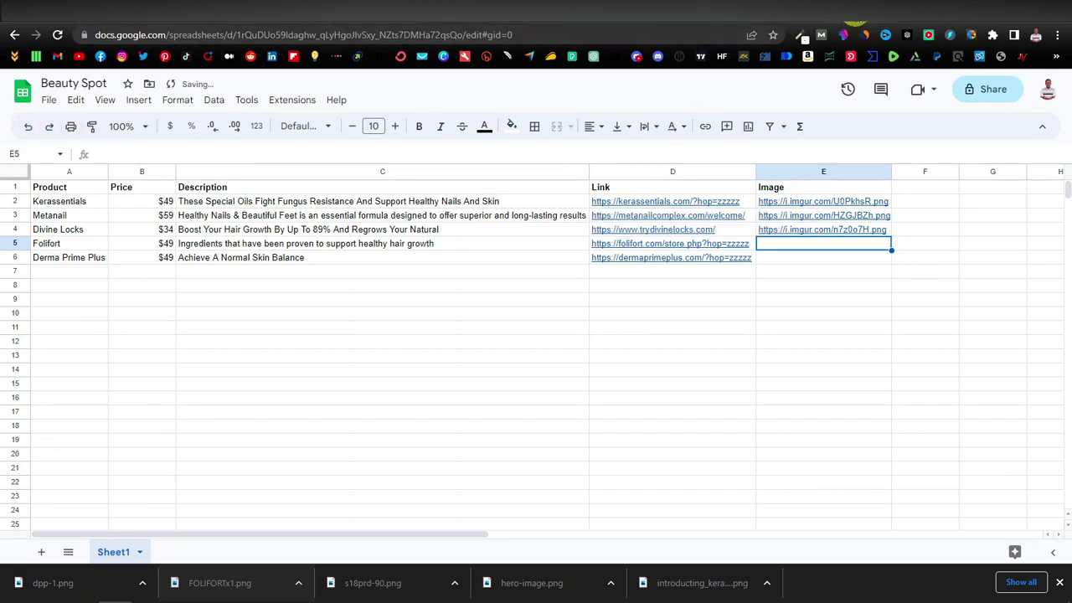
Recopy the Folifort image's direct i.imgur.com address and paste it into E5
key(ctrl+Tab)
right_click(426, 306)
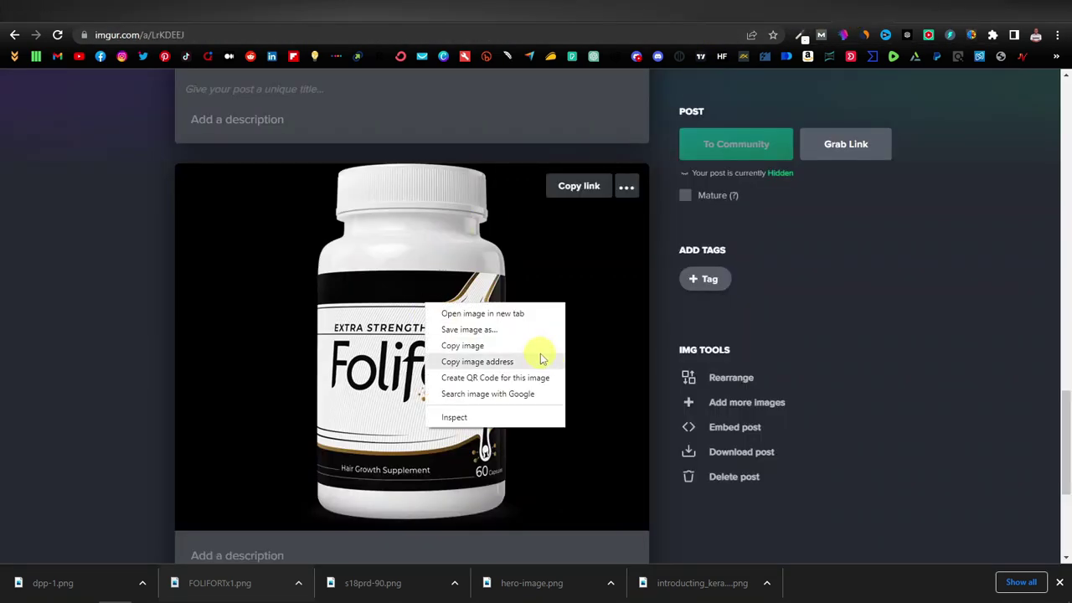
click(502, 367)
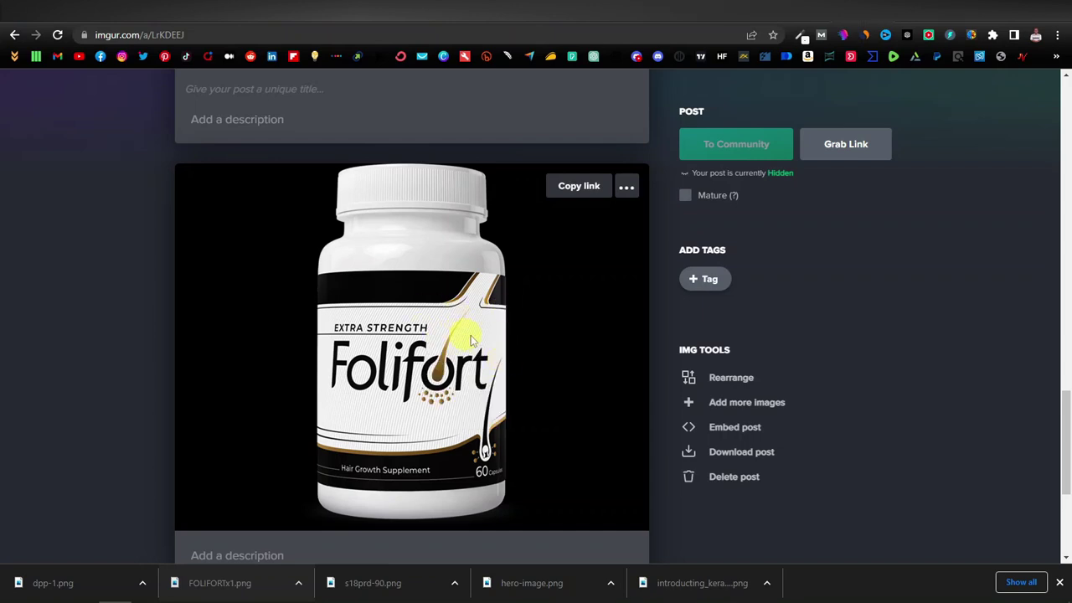
click(461, 15)
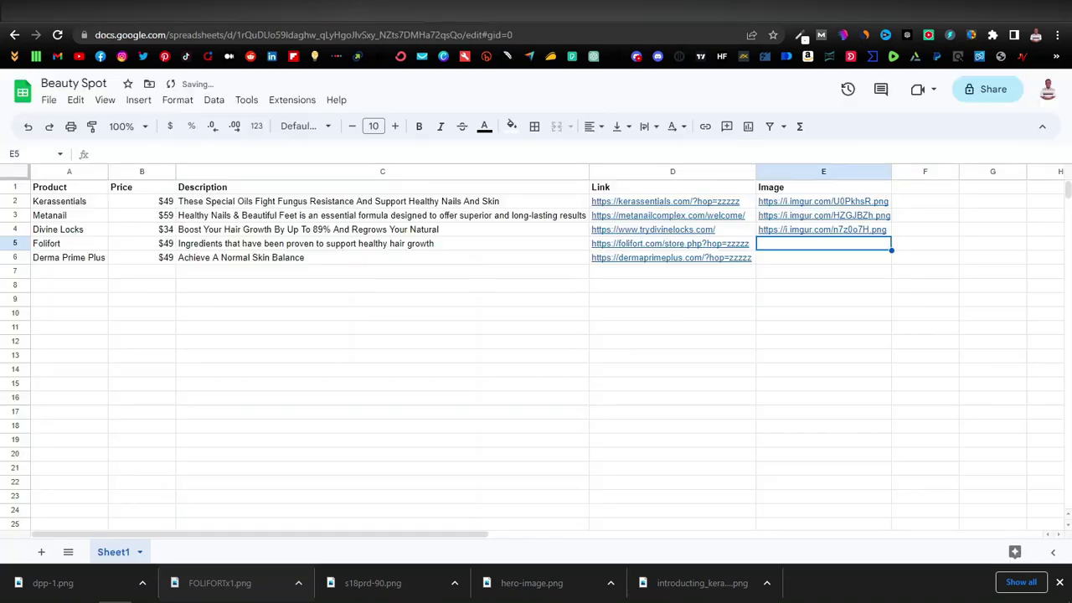
right_click(774, 248)
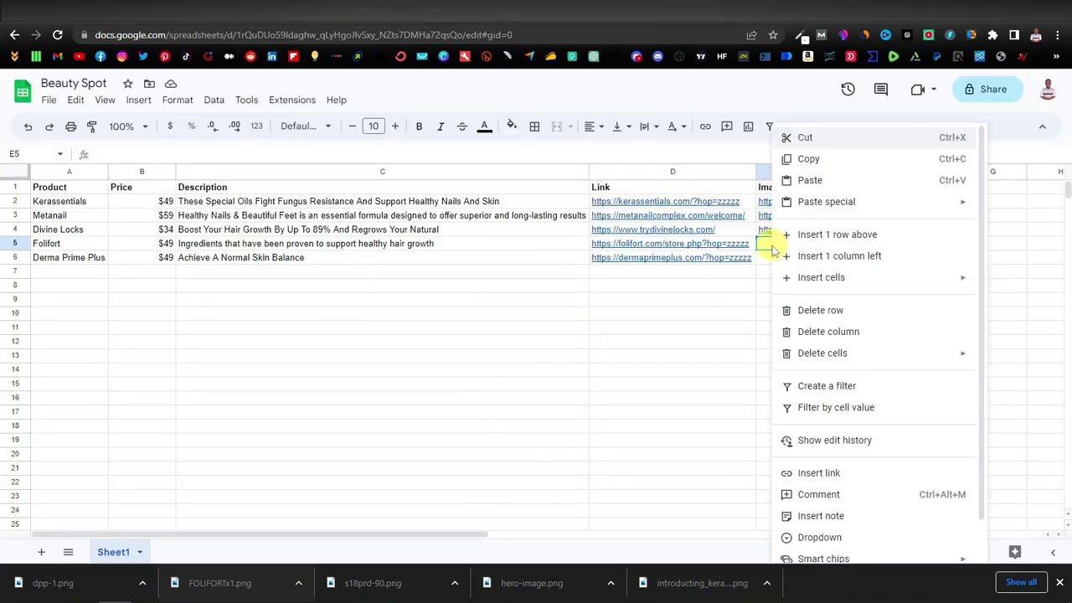
click(809, 181)
click(552, 16)
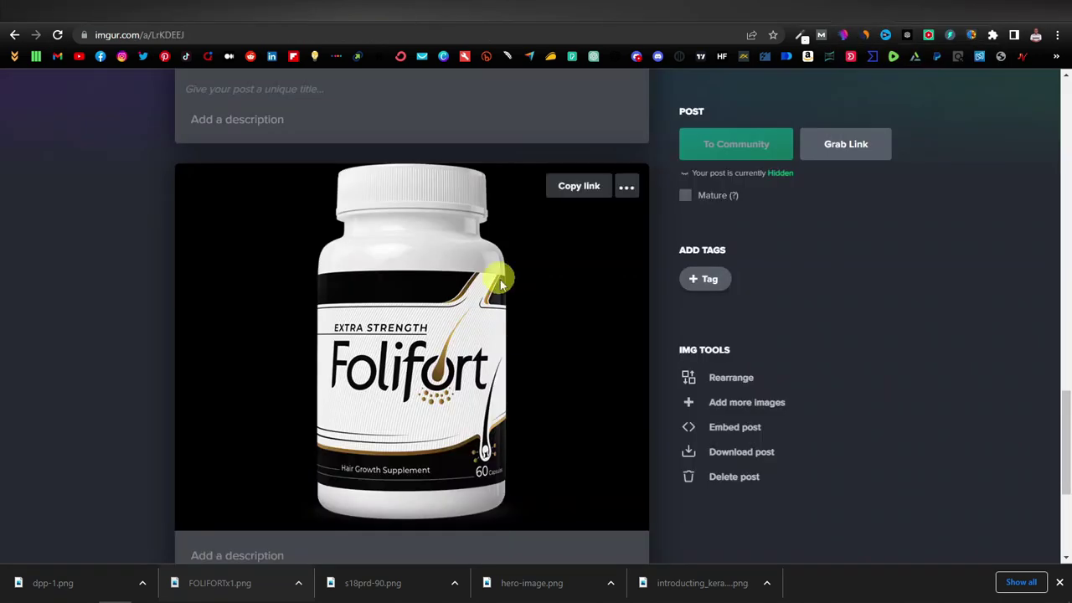
scroll(502, 310, down, 3)
Add the Derma Prime Plus bottle image to the Imgur post and copy its image address
click(425, 336)
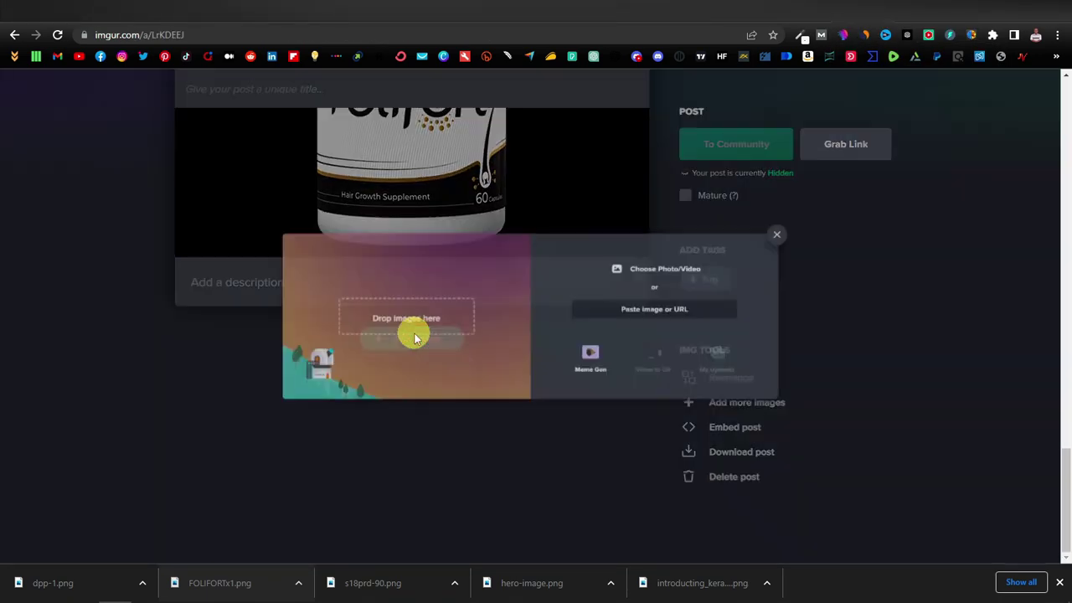
drag(86, 593, 362, 310)
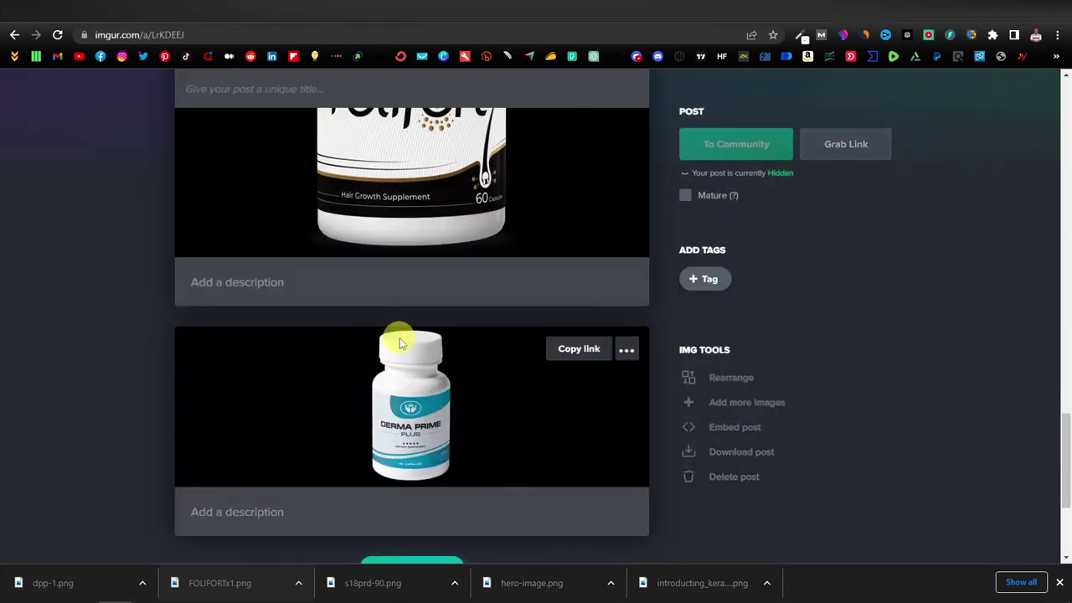
right_click(412, 354)
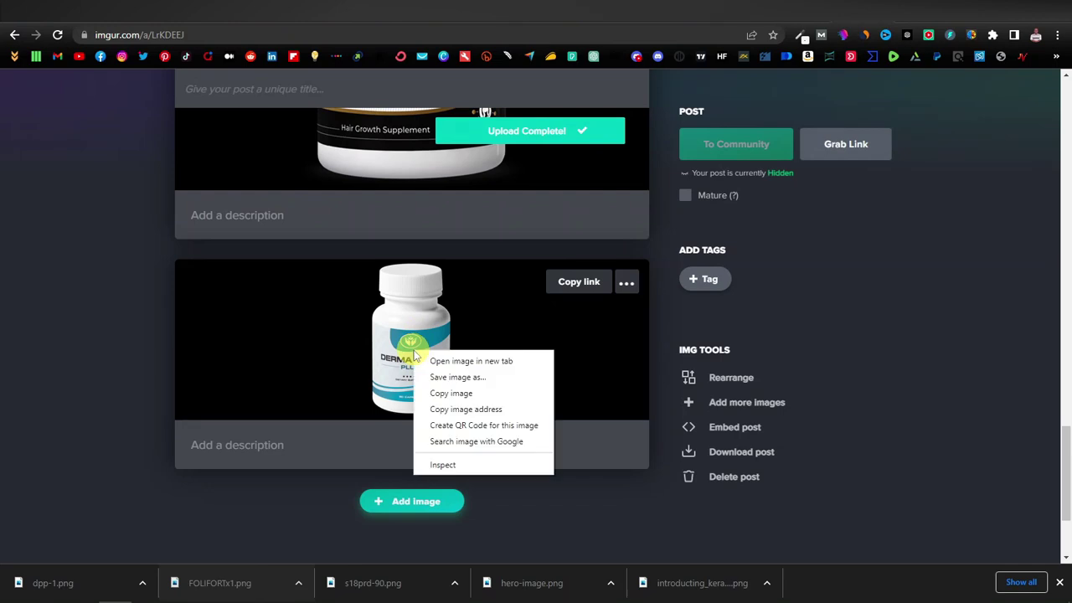
click(503, 409)
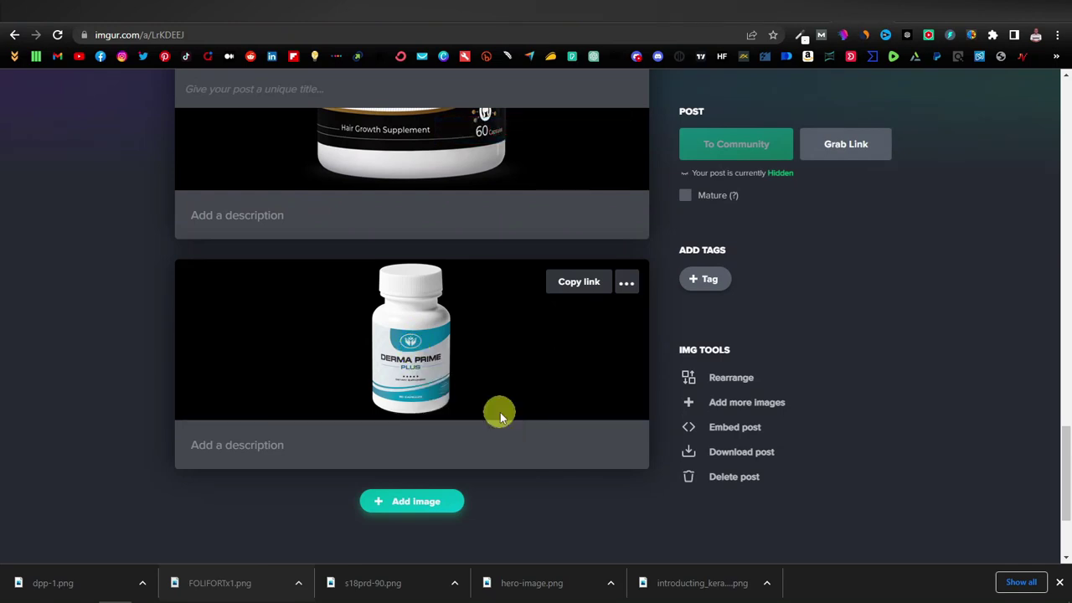
click(1059, 582)
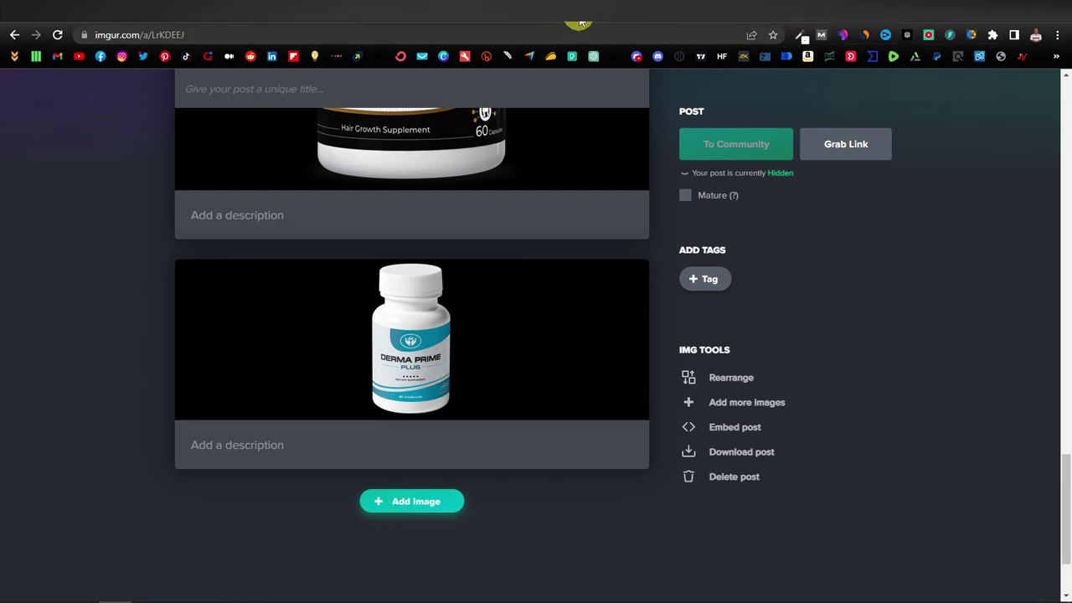
key(ctrl+Tab)
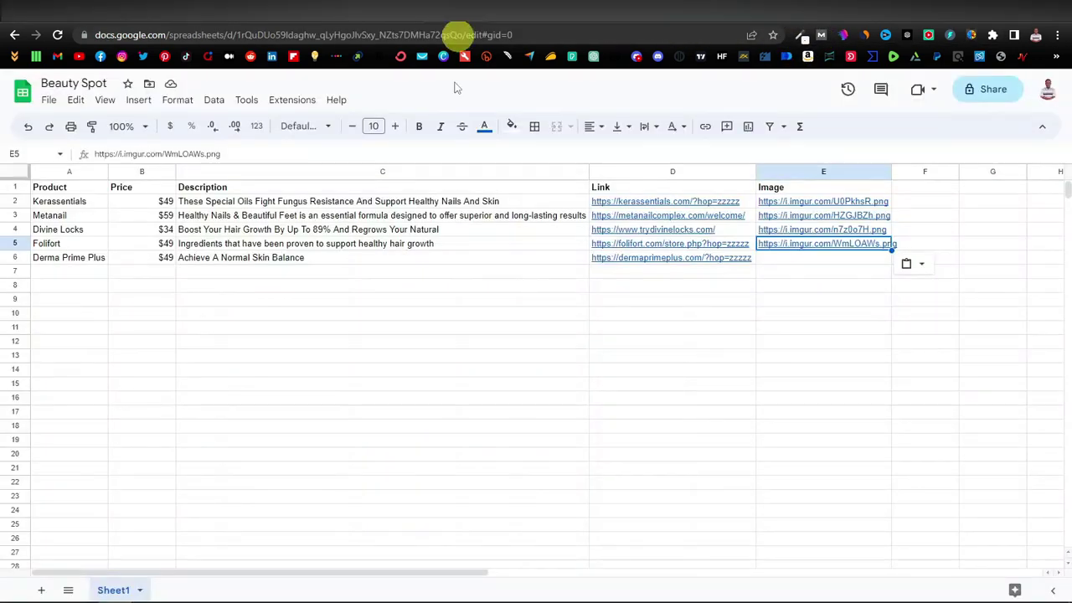
right_click(797, 260)
click(847, 183)
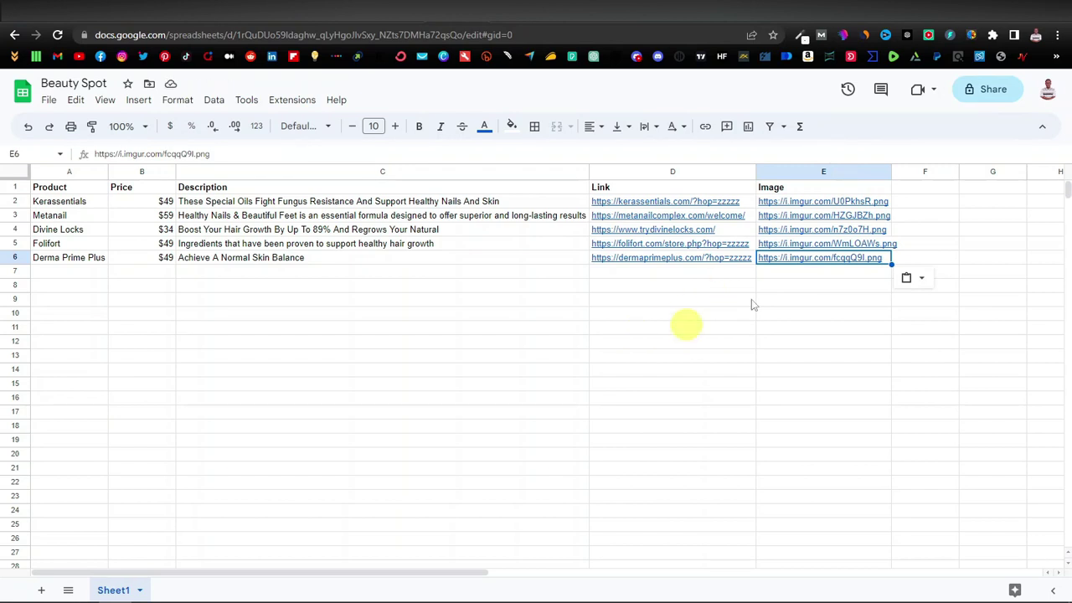
Change the Beauty Spot sheet's general access from Restricted to Anyone with the link (Viewer)
click(992, 89)
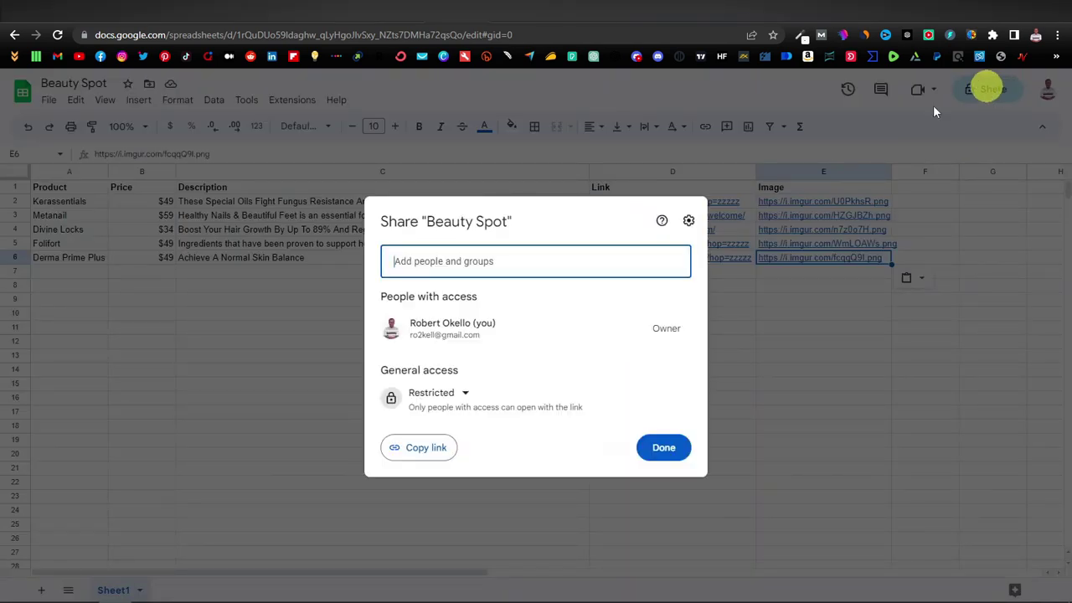
click(468, 397)
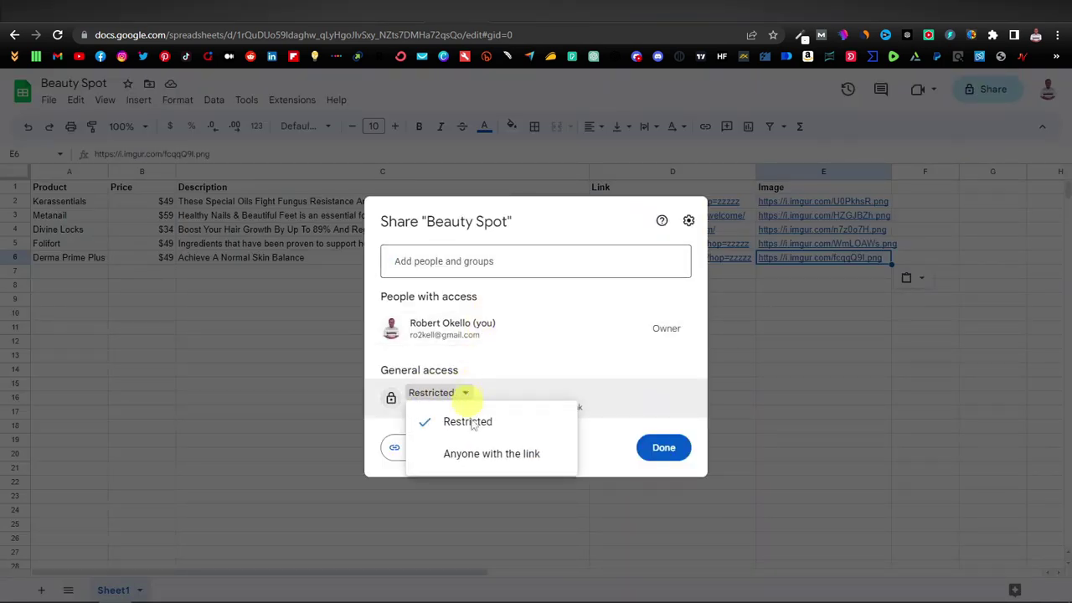
click(478, 453)
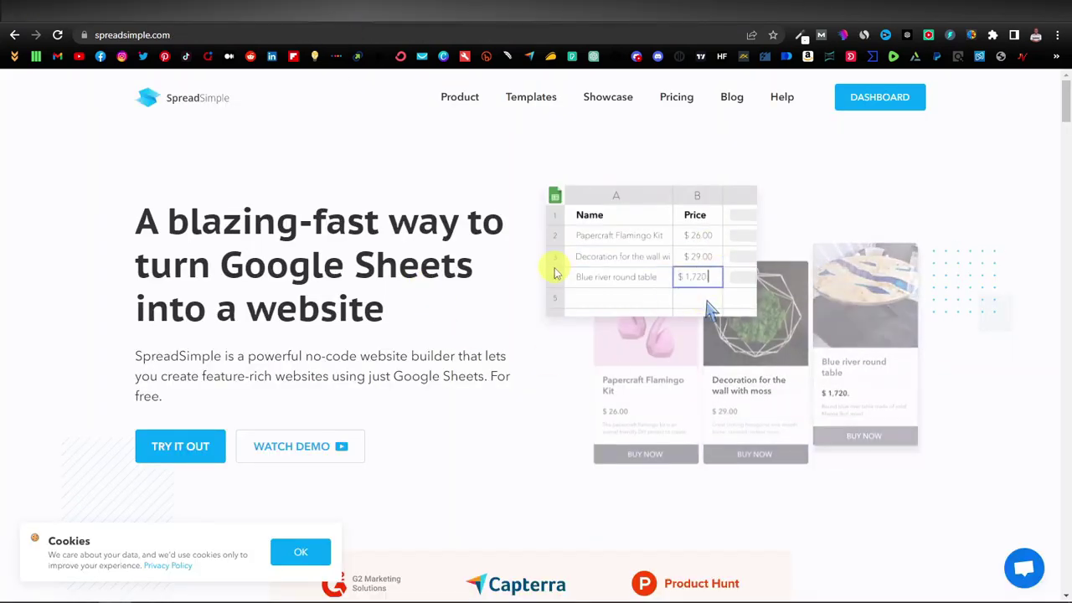
Go to the SpreadSimple dashboard and browse the template gallery to find Oculus Products
scroll(512, 360, down, 6)
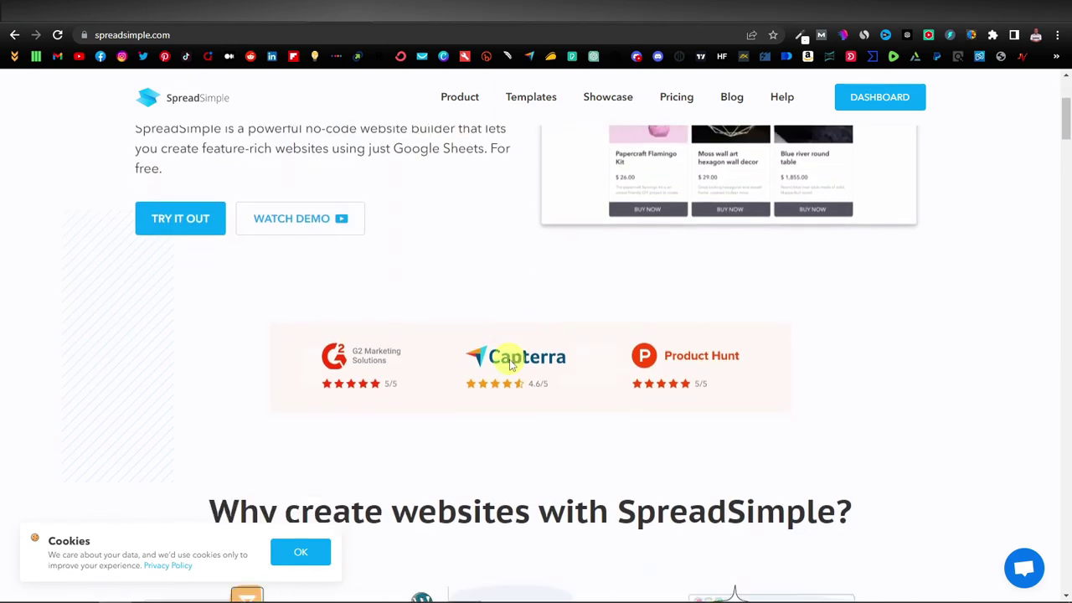
scroll(509, 362, down, 3)
scroll(508, 360, up, 10)
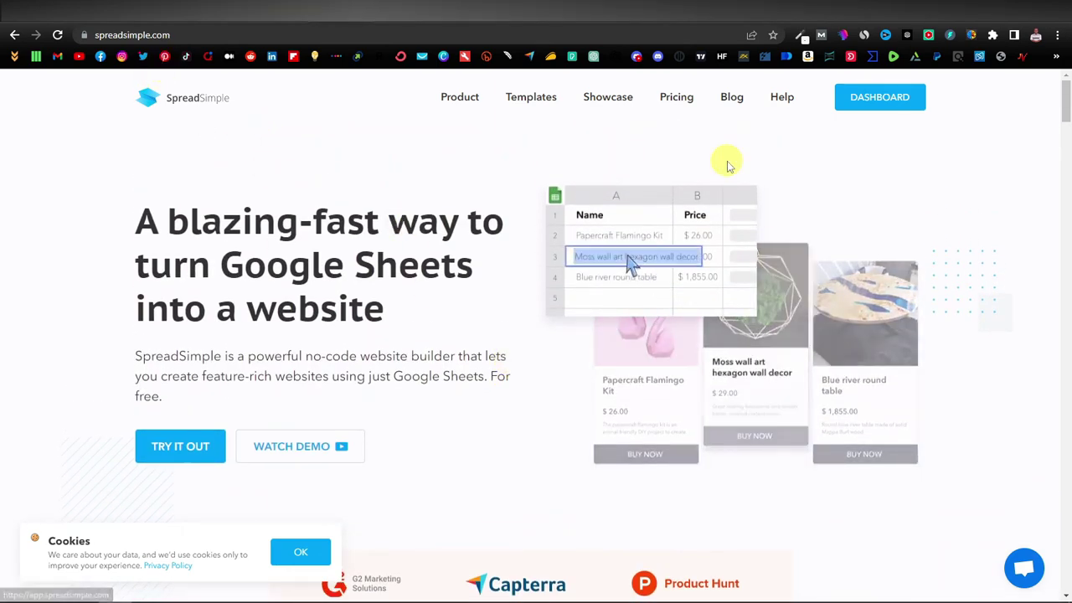
click(868, 100)
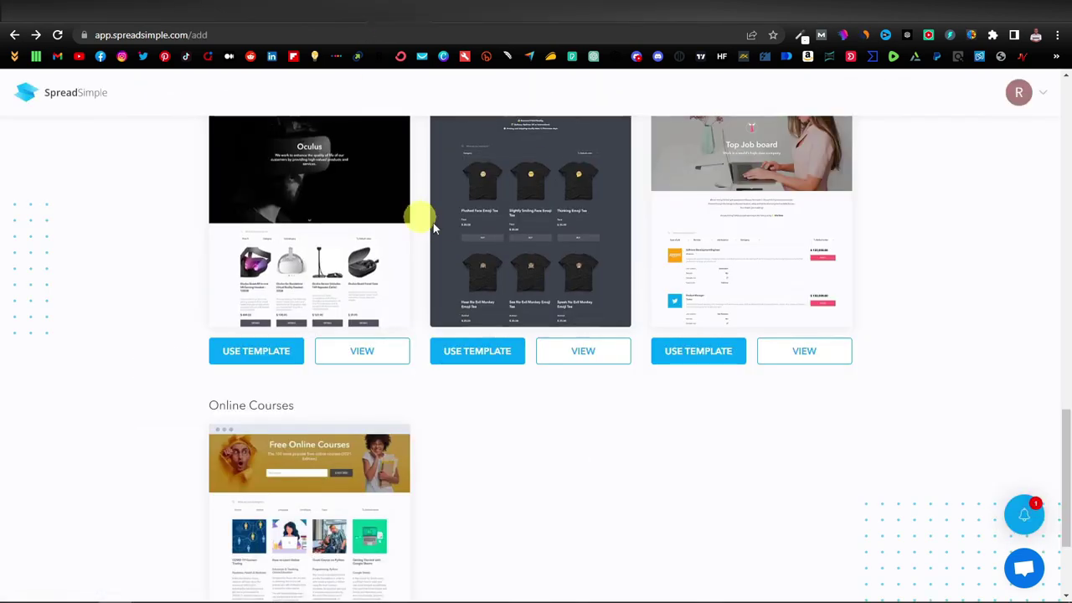
scroll(436, 251, up, 10)
scroll(438, 289, up, 4)
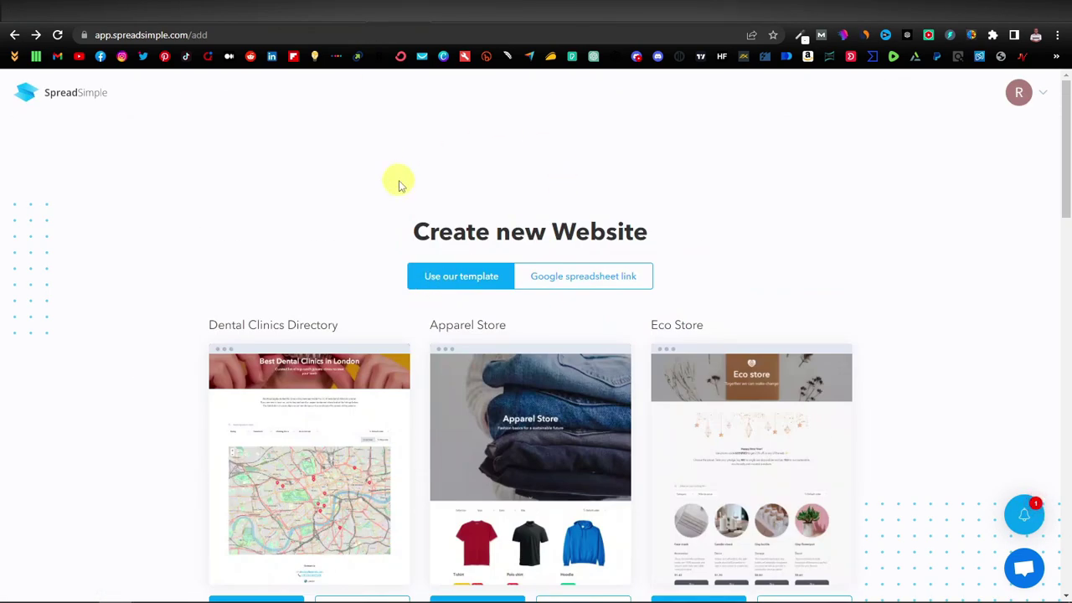
scroll(610, 430, down, 6)
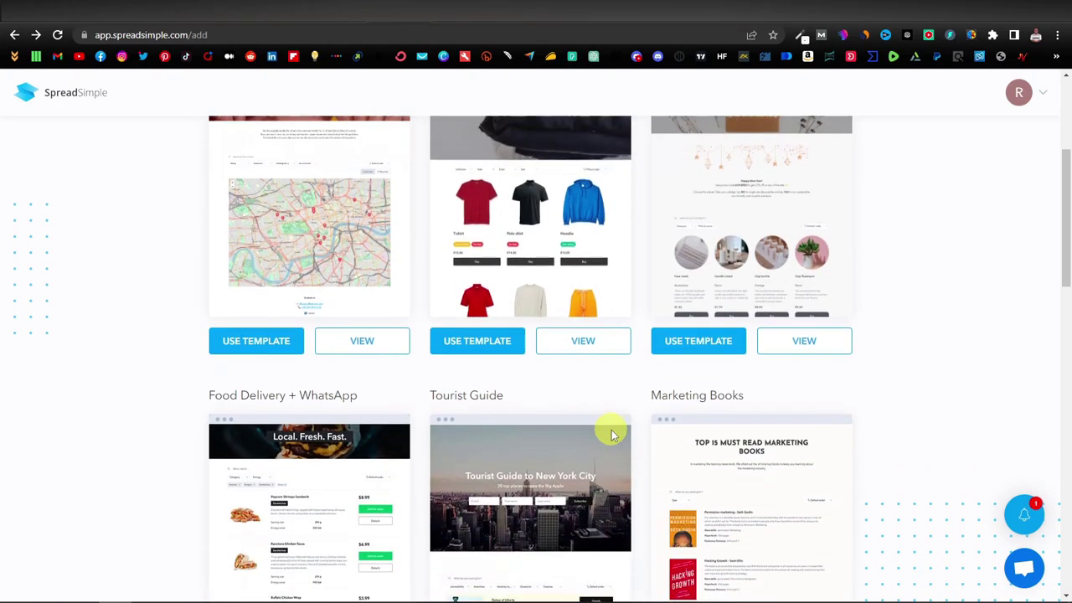
scroll(611, 429, down, 8)
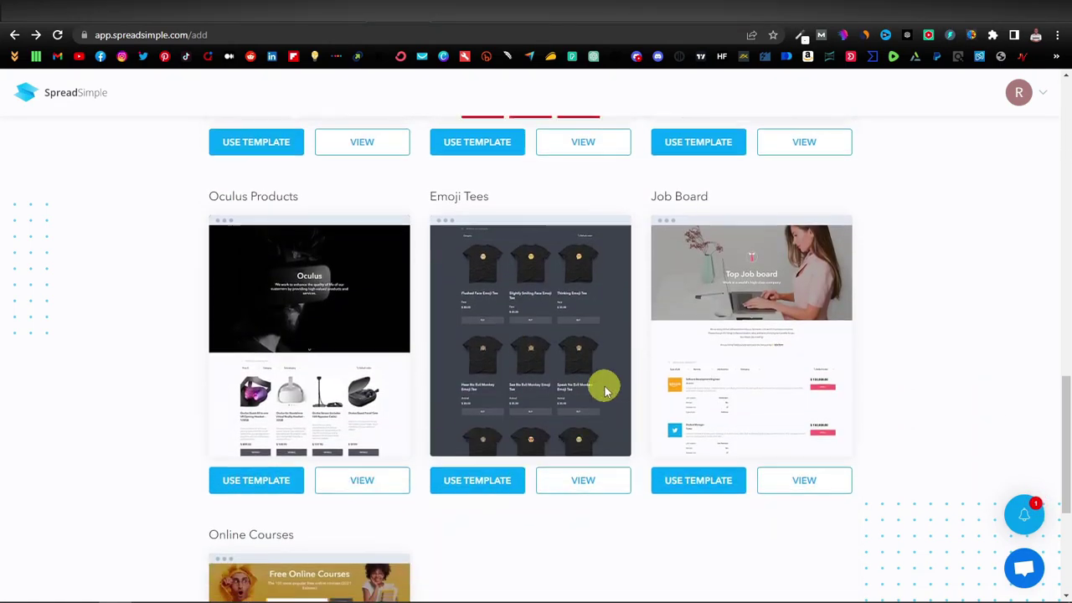
scroll(569, 376, down, 2)
scroll(570, 376, up, 13)
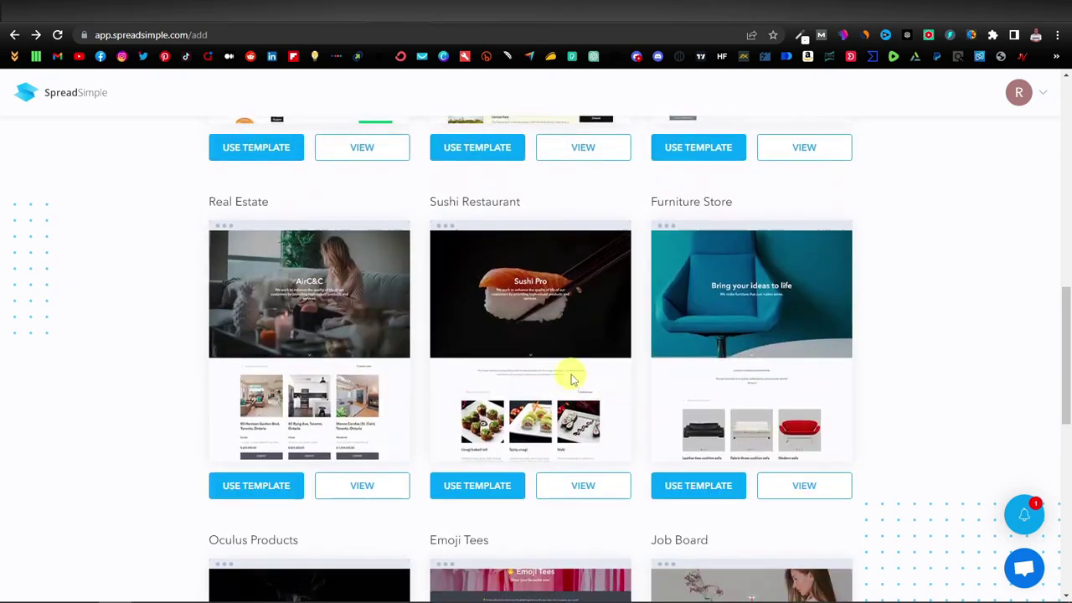
scroll(586, 368, up, 1)
scroll(641, 335, down, 5)
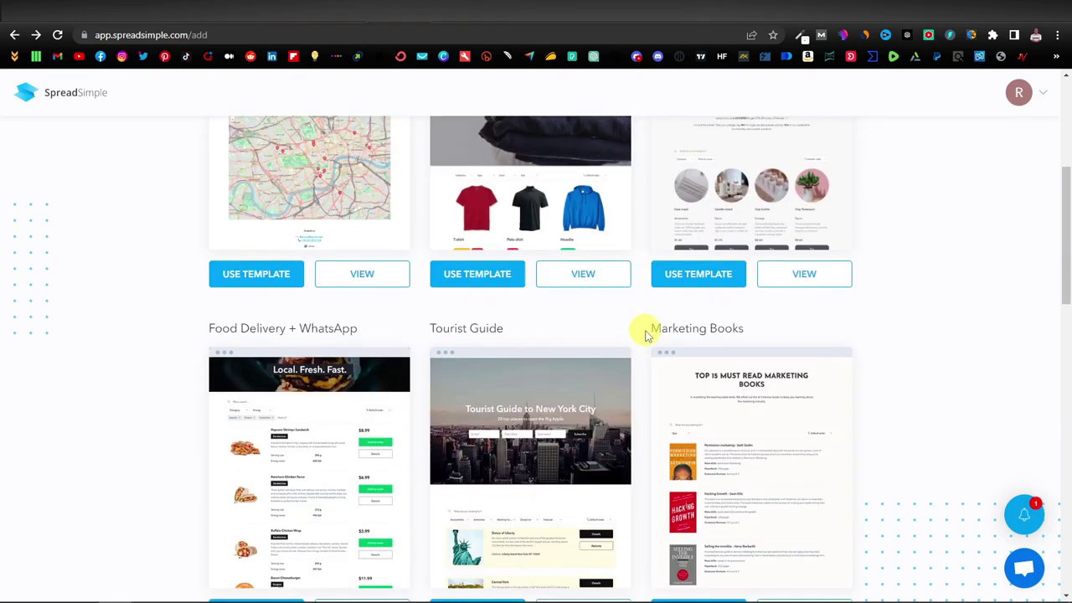
scroll(643, 335, down, 9)
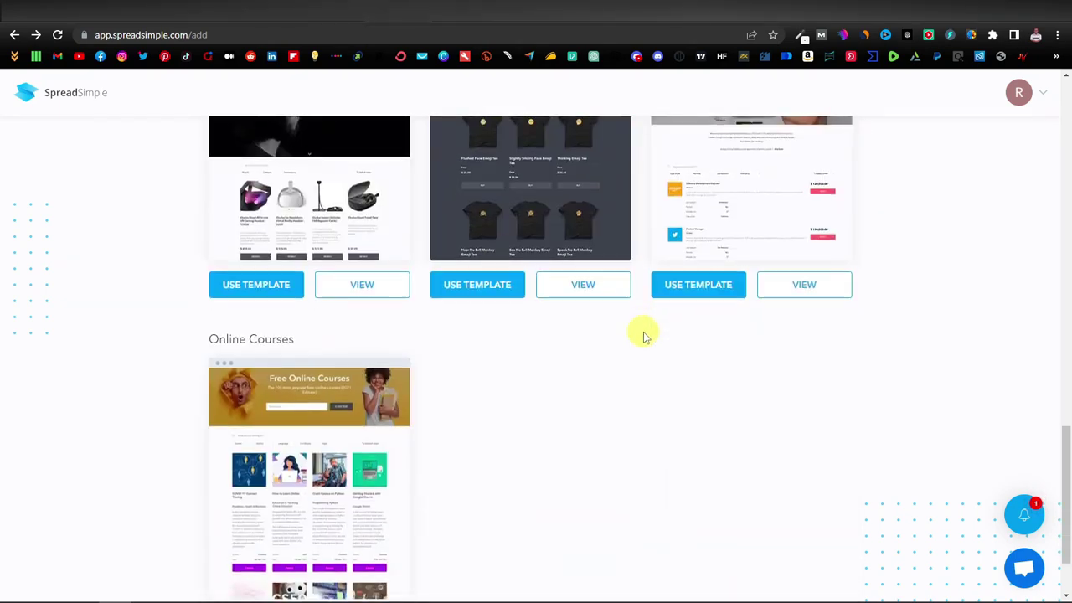
scroll(644, 335, up, 6)
scroll(643, 331, up, 9)
scroll(643, 331, down, 8)
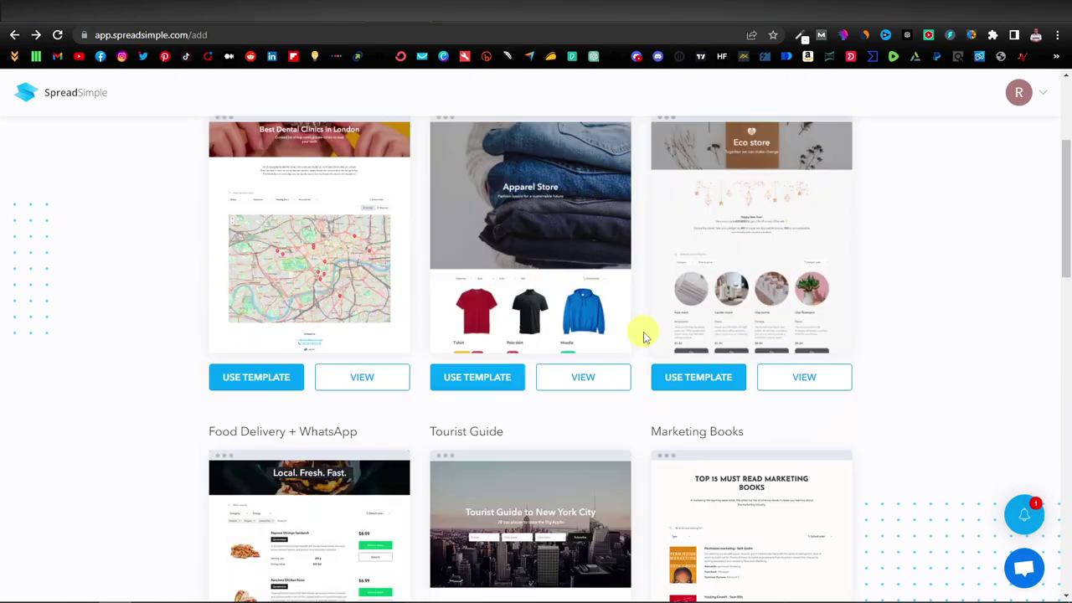
scroll(643, 331, down, 5)
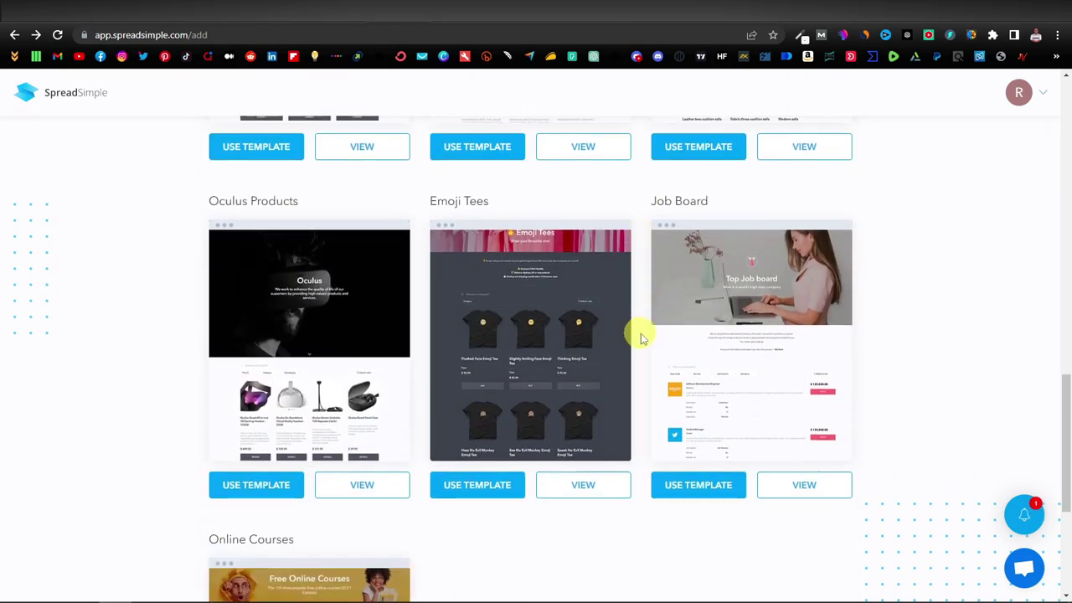
scroll(643, 336, down, 1)
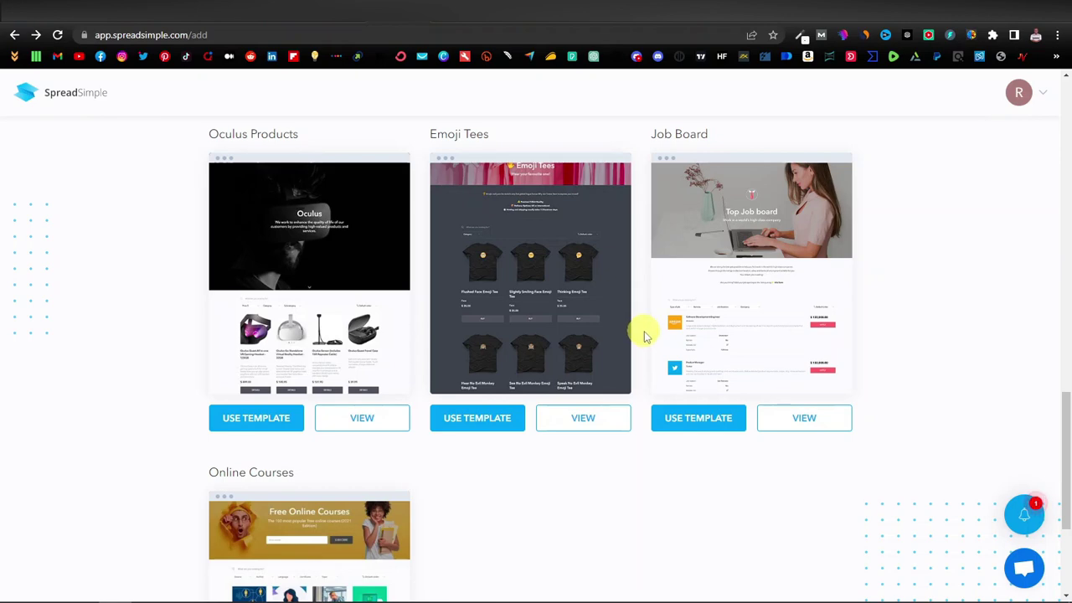
scroll(643, 337, up, 7)
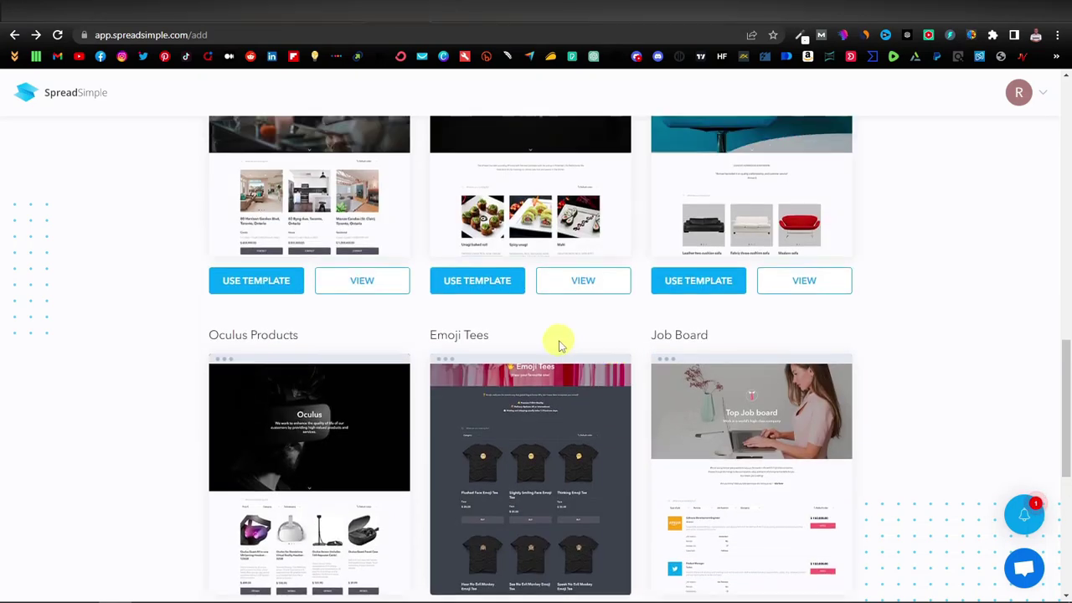
scroll(628, 343, up, 4)
scroll(629, 355, down, 10)
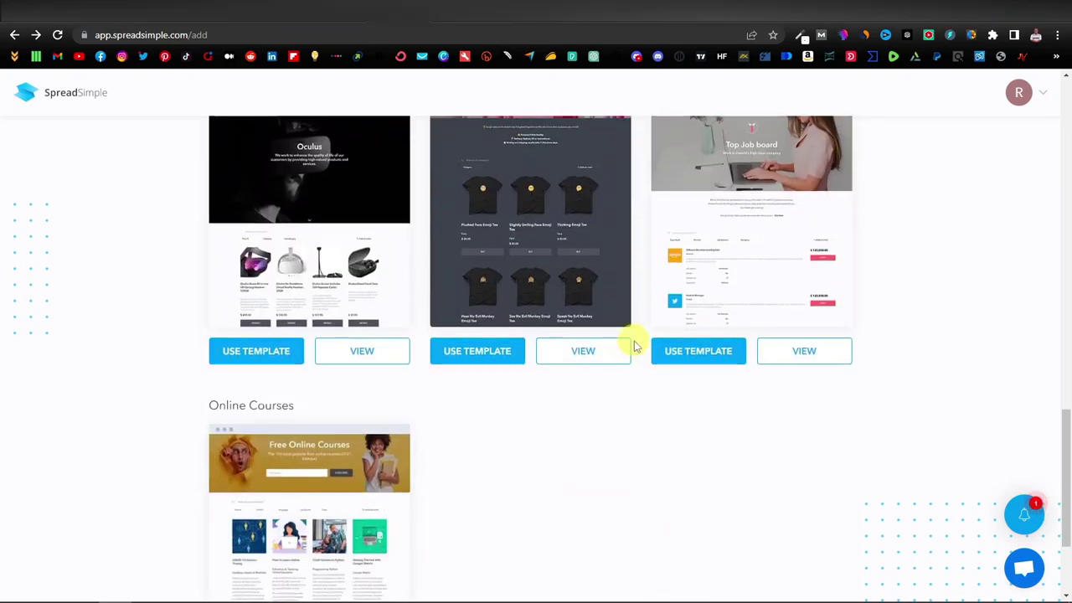
scroll(634, 347, down, 2)
scroll(634, 343, up, 4)
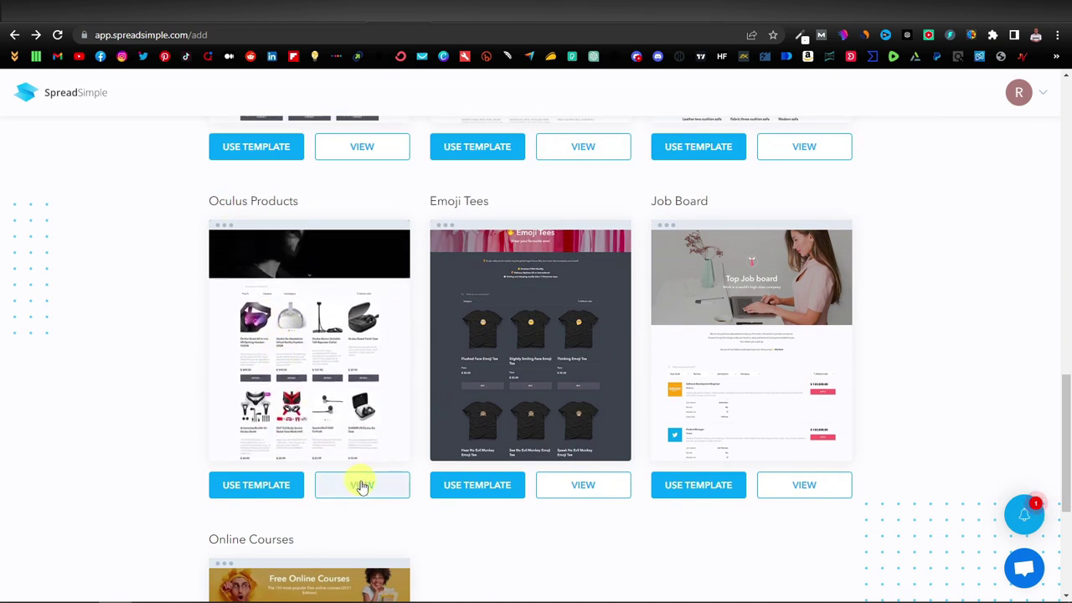
Create a new website from the Oculus Products template
click(256, 488)
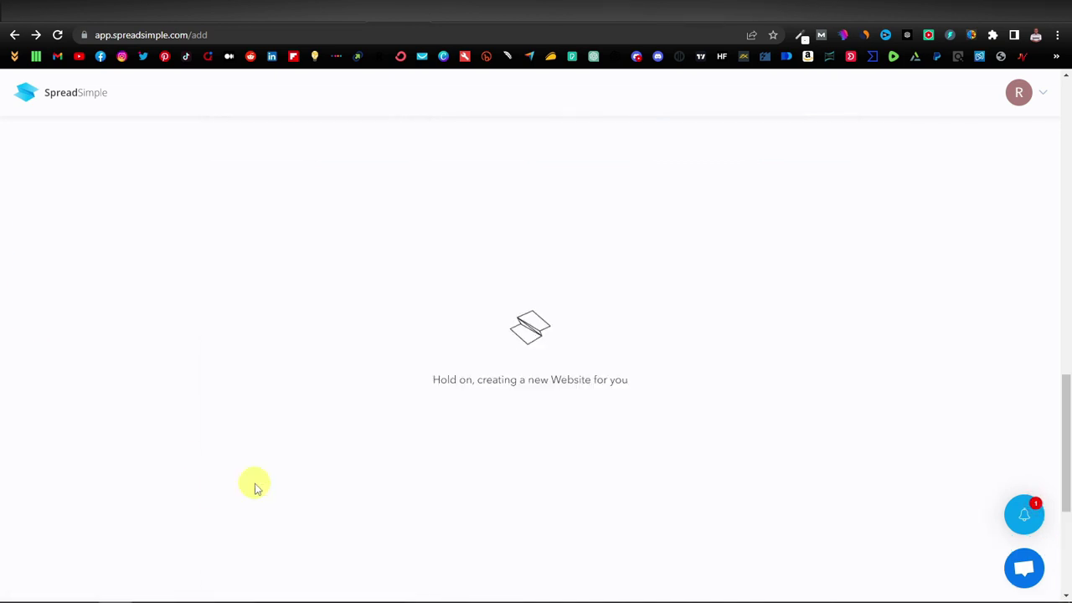
scroll(457, 202, down, 8)
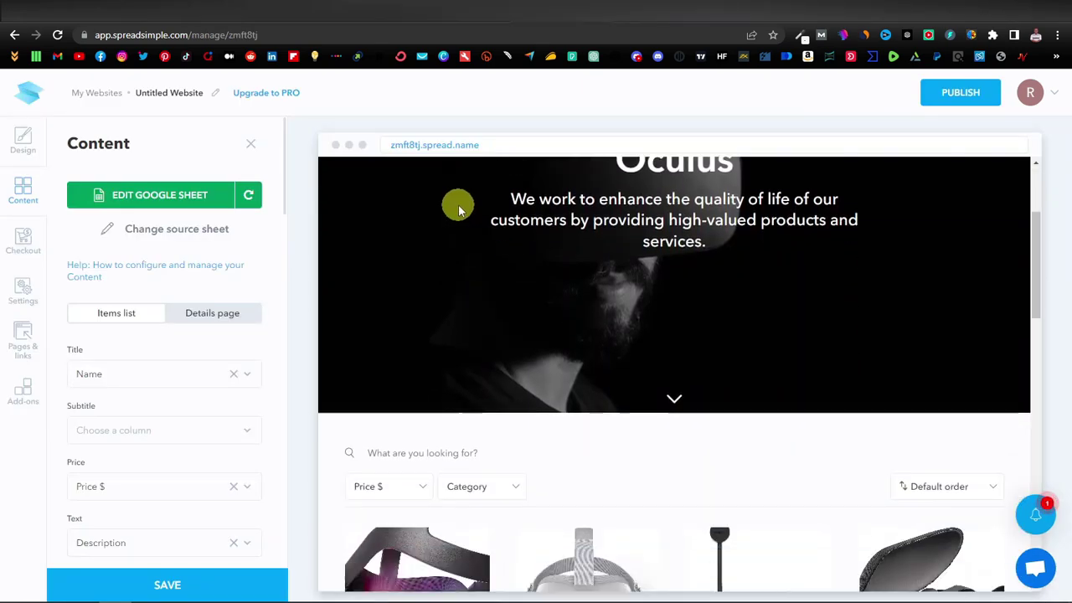
scroll(438, 288, down, 6)
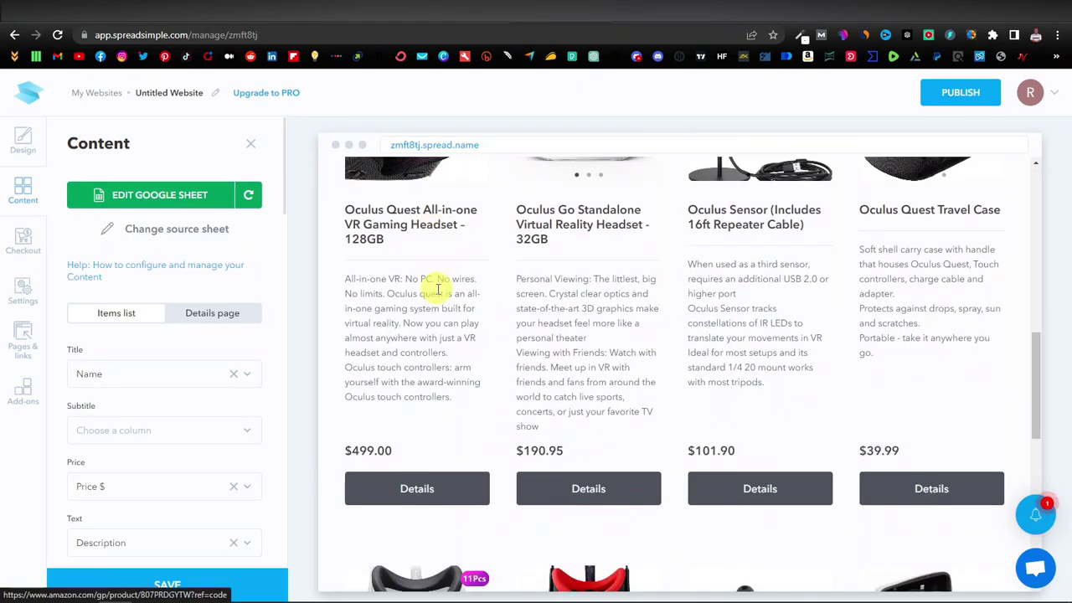
scroll(440, 293, up, 2)
scroll(443, 285, down, 5)
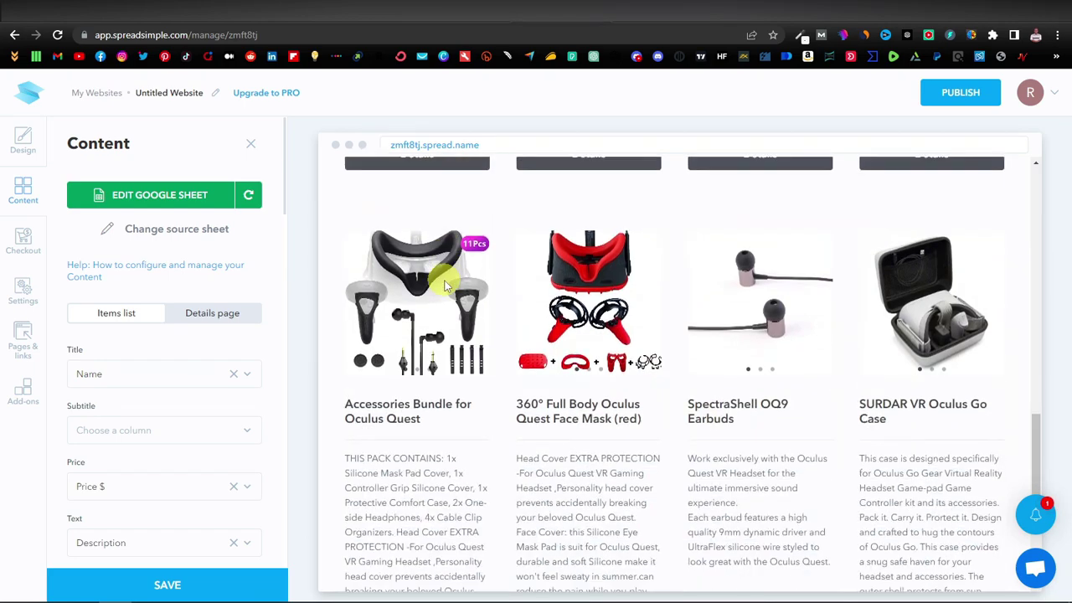
scroll(484, 283, up, 15)
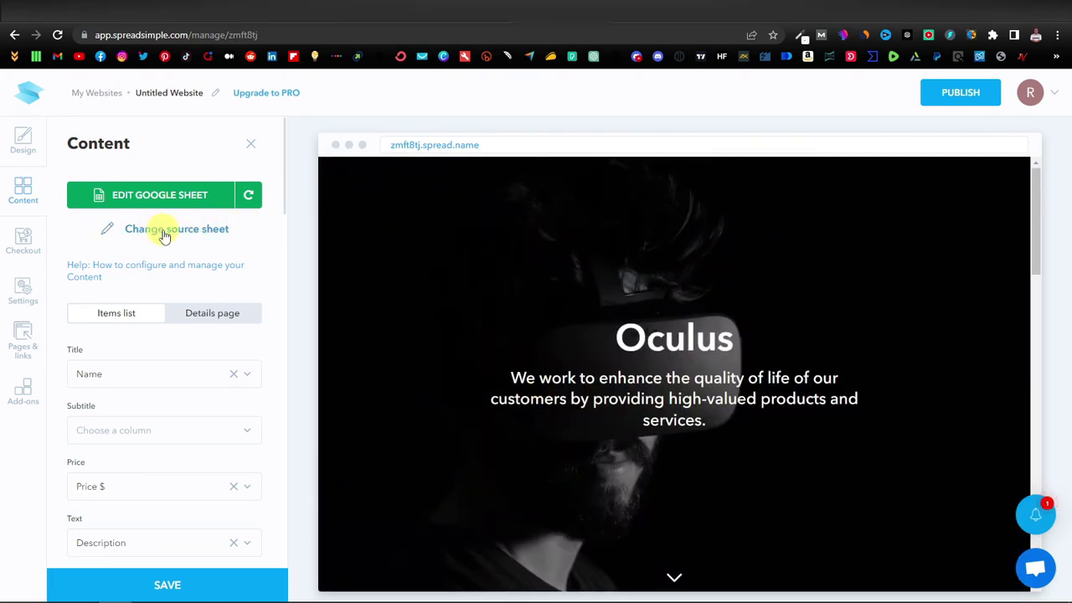
Replace the linked spreadsheet URL with the Beauty Spot sheet's share link and submit
click(170, 231)
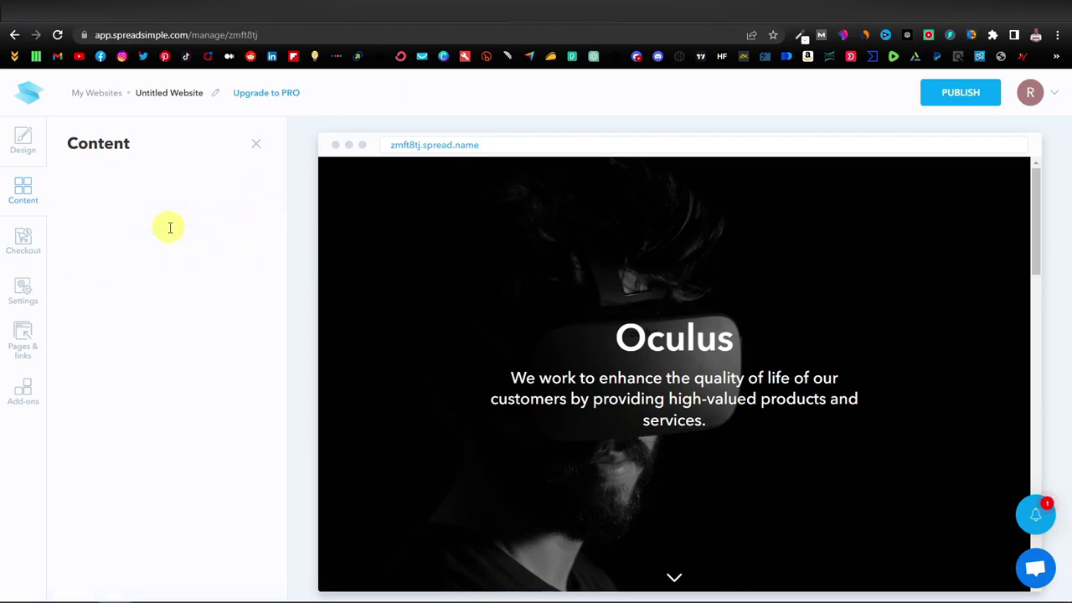
triple_click(145, 226)
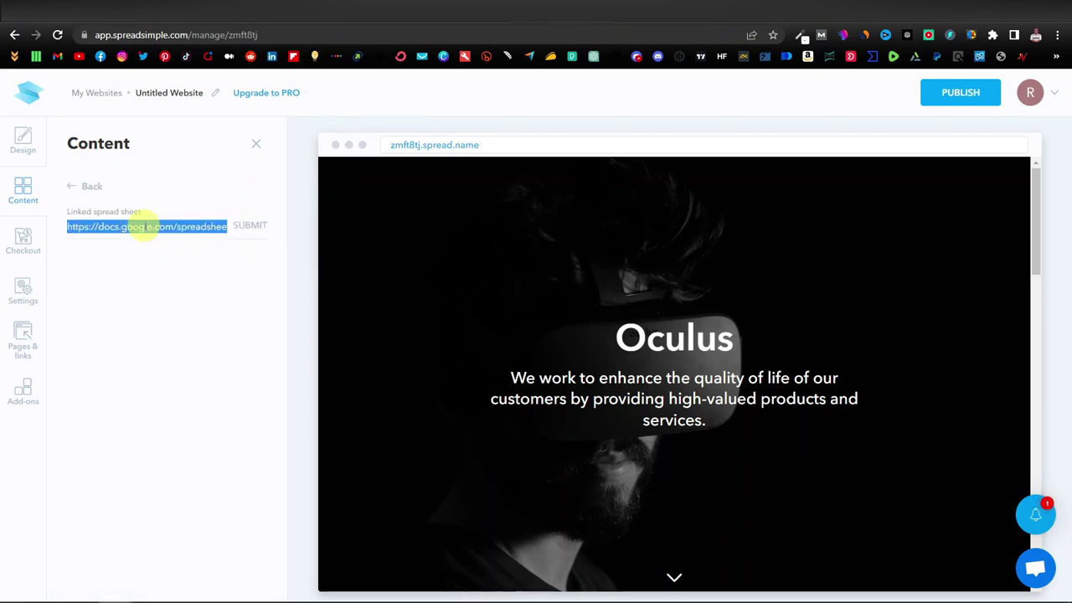
key(BackSpace)
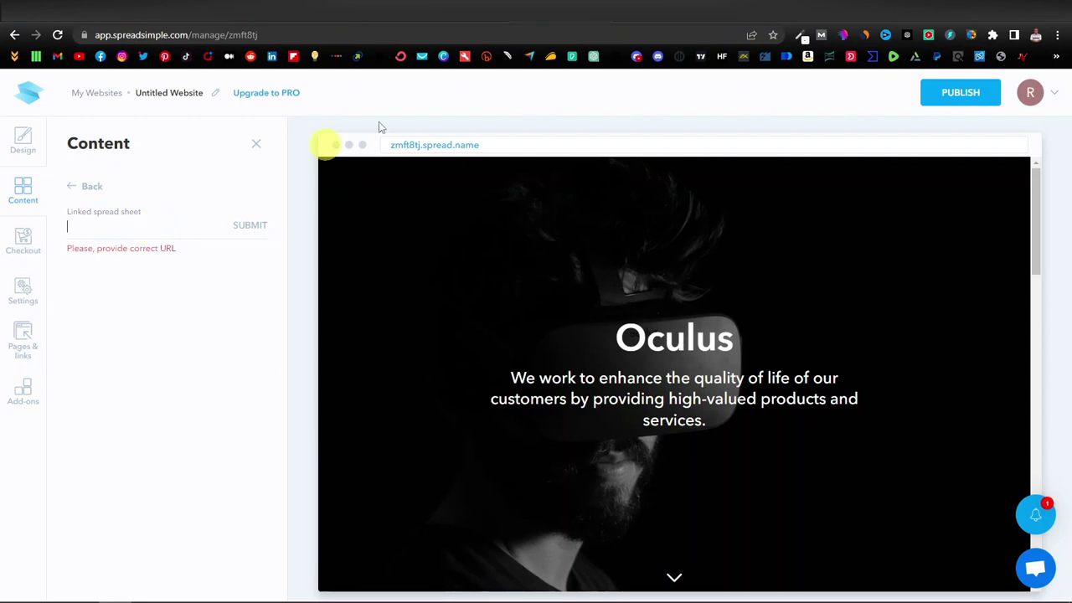
key(ctrl+Tab)
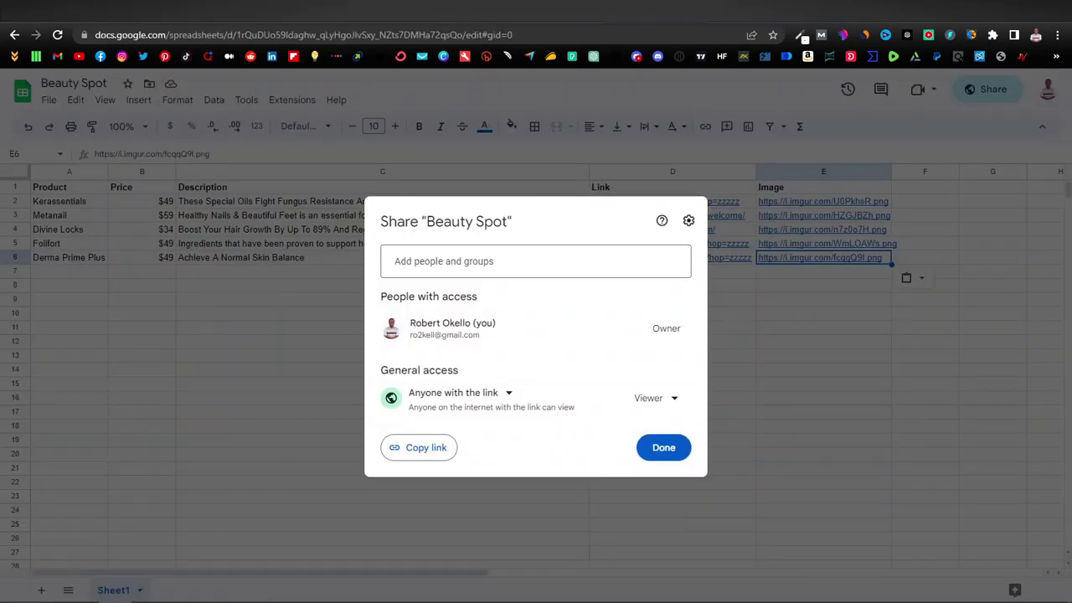
click(421, 454)
key(ctrl+shift+Tab)
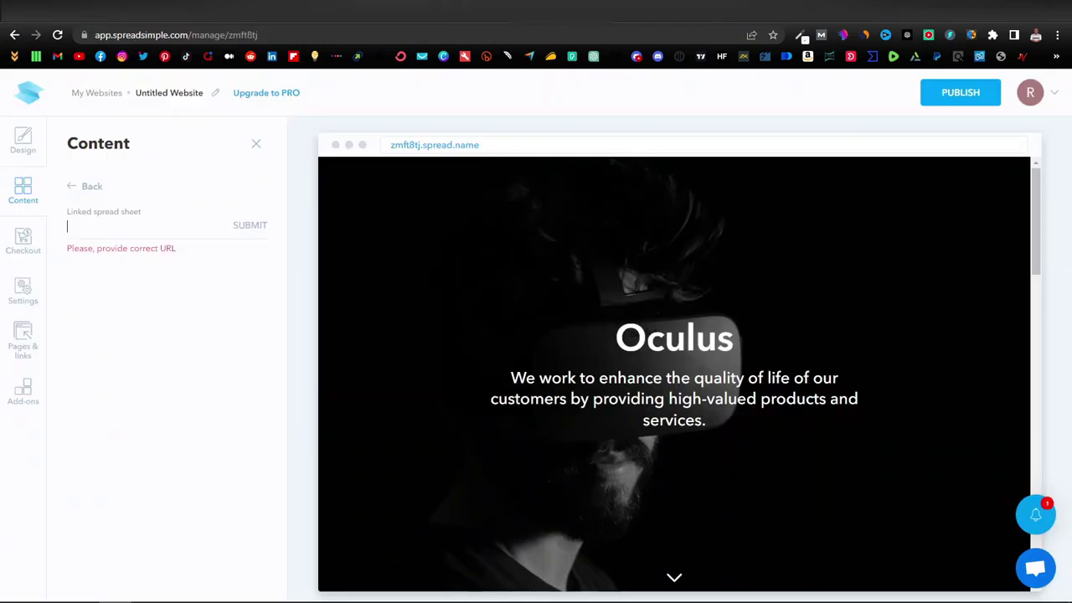
right_click(85, 229)
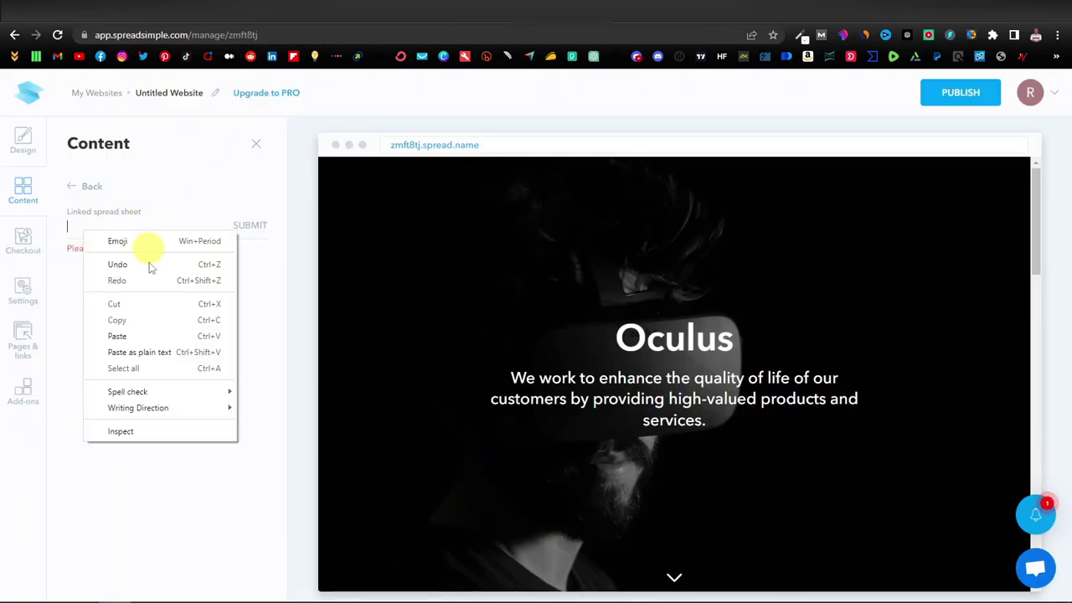
click(132, 335)
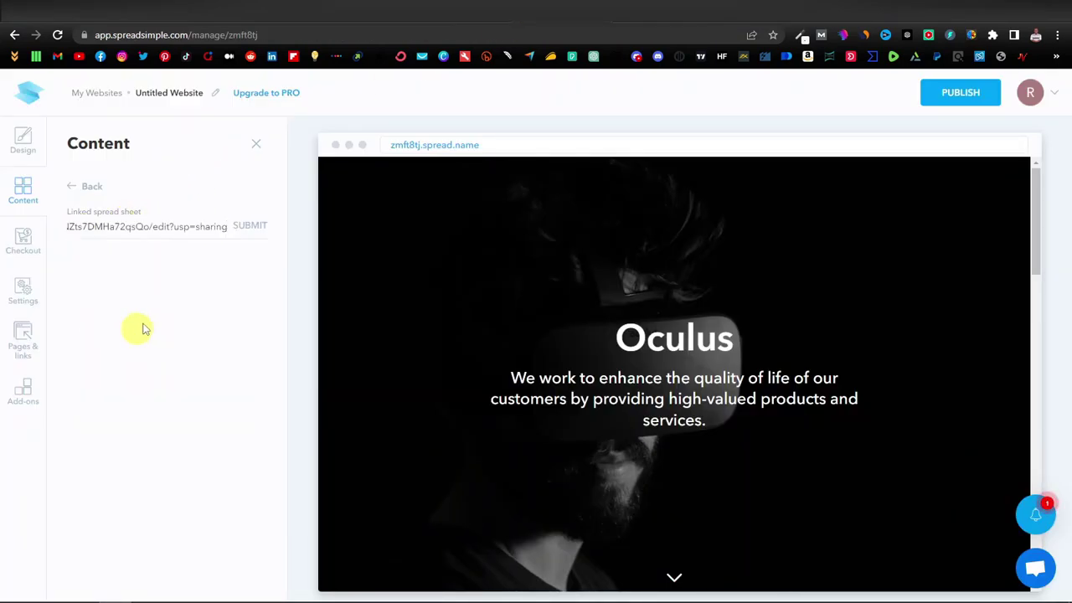
click(249, 228)
scroll(472, 267, down, 3)
Map the card Title to Product and Subtitle to Price, keeping Text as Description
scroll(472, 268, down, 2)
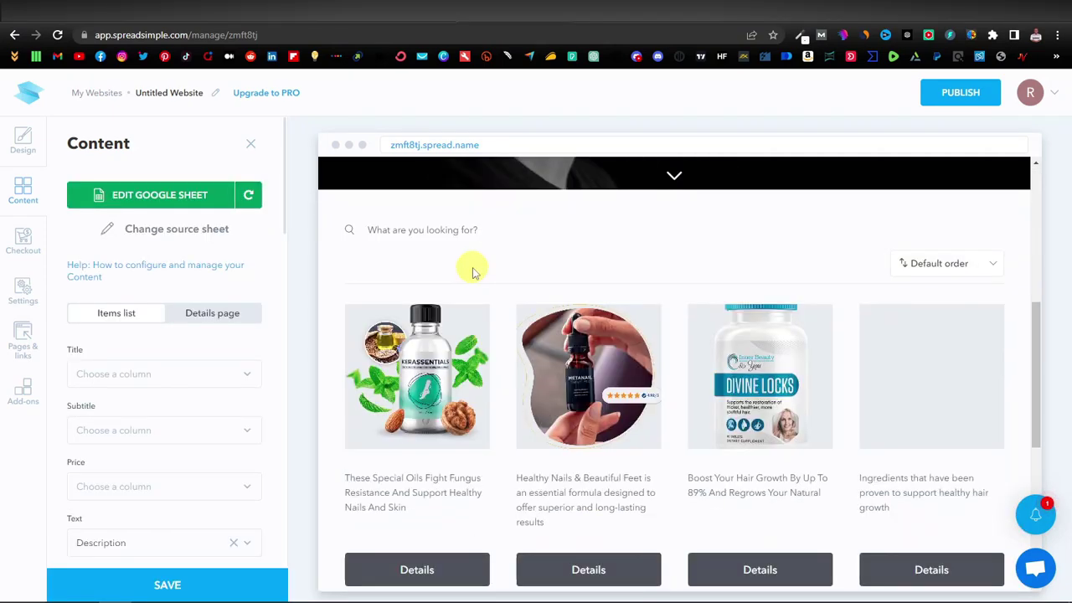
scroll(472, 272, down, 1)
scroll(472, 272, down, 3)
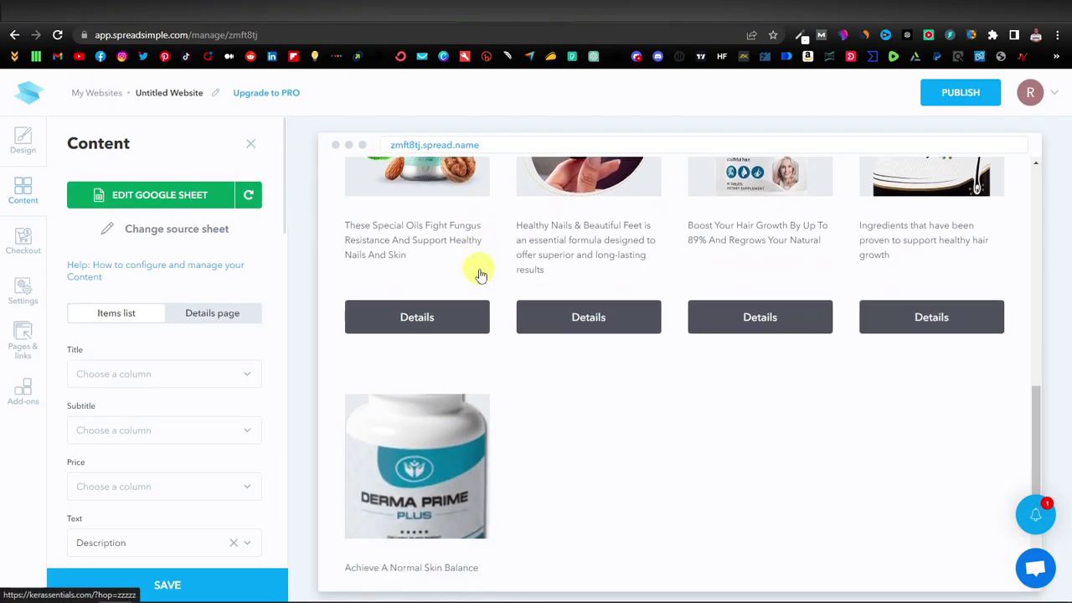
scroll(479, 274, up, 2)
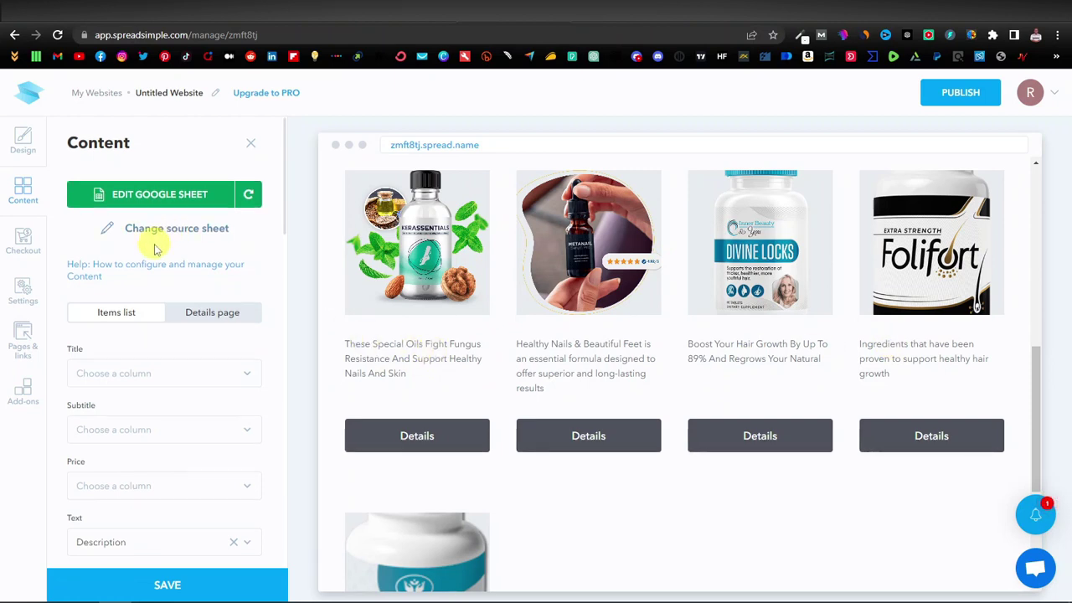
scroll(154, 244, down, 2)
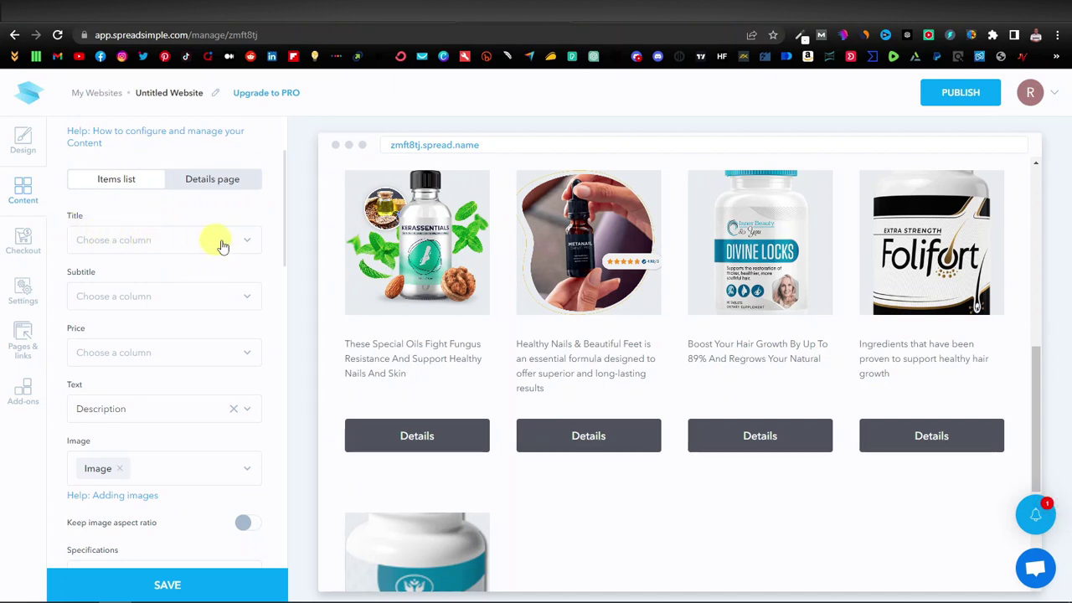
click(252, 244)
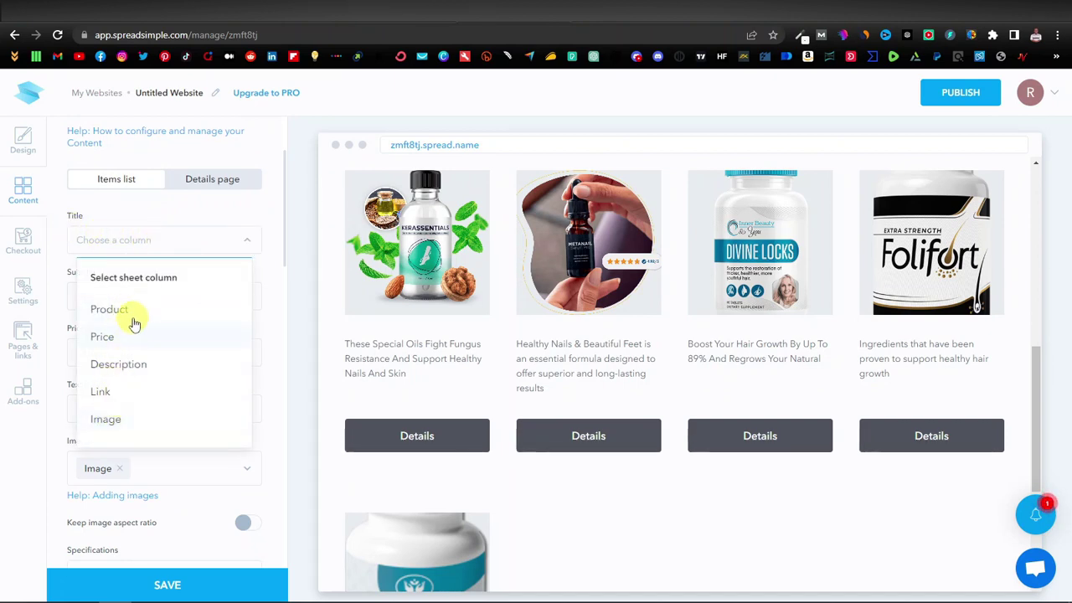
click(110, 309)
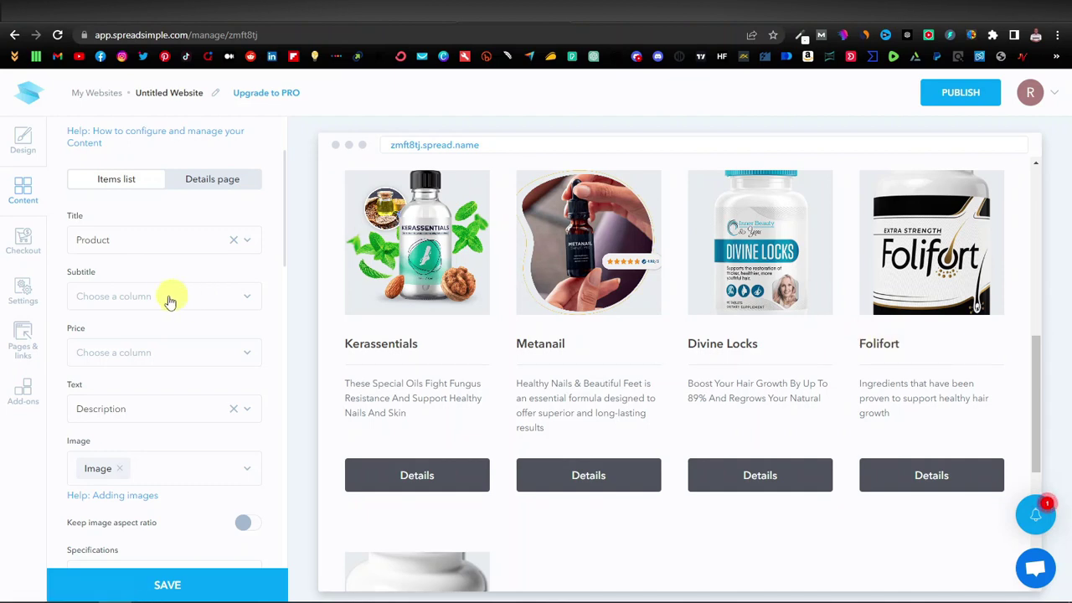
click(242, 300)
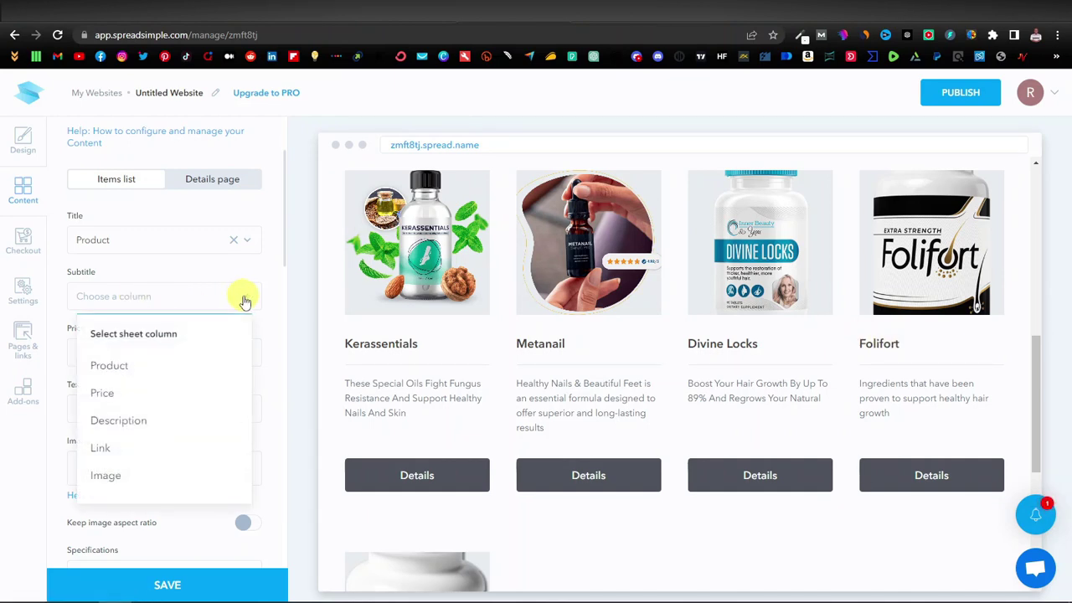
click(135, 396)
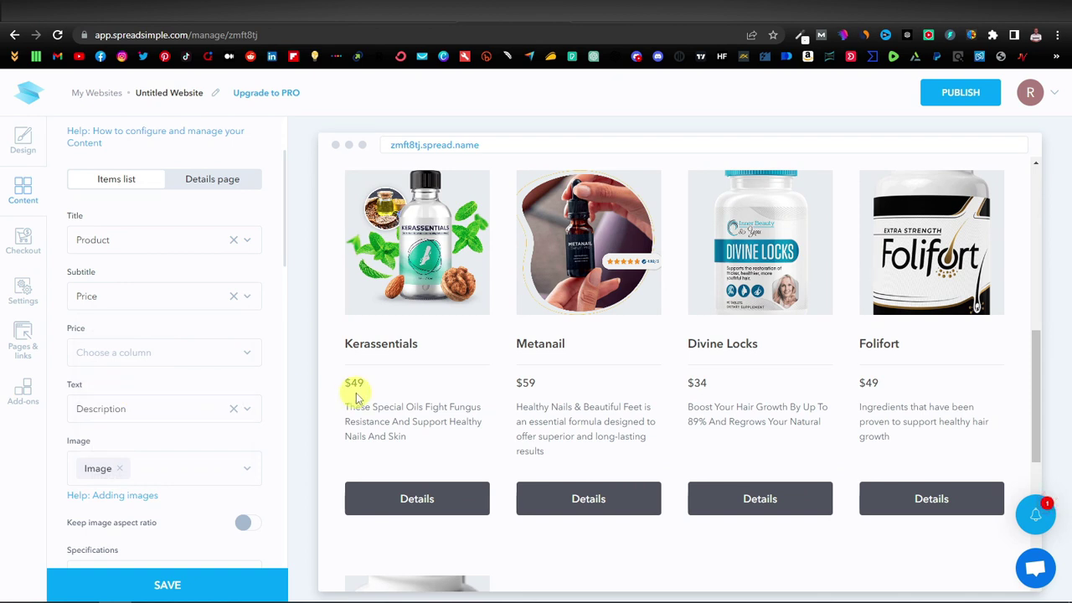
click(142, 411)
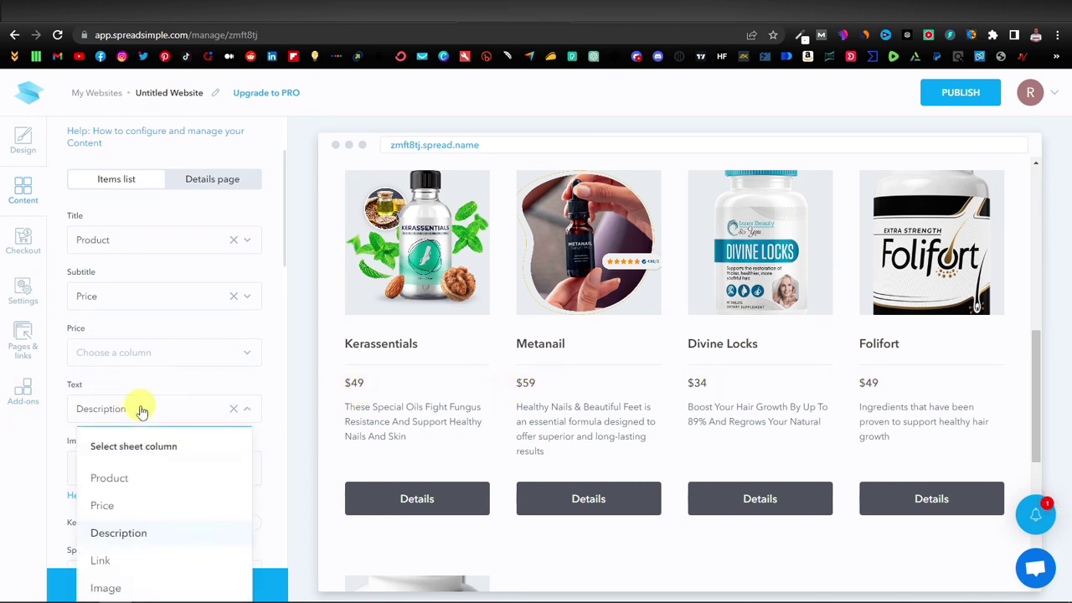
scroll(143, 411, down, 3)
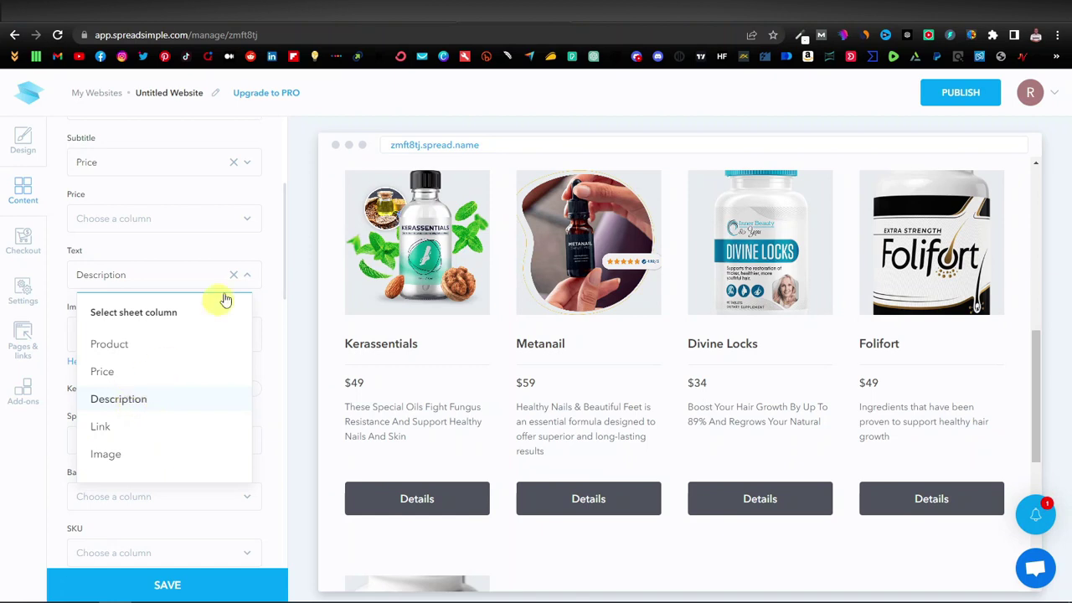
click(274, 264)
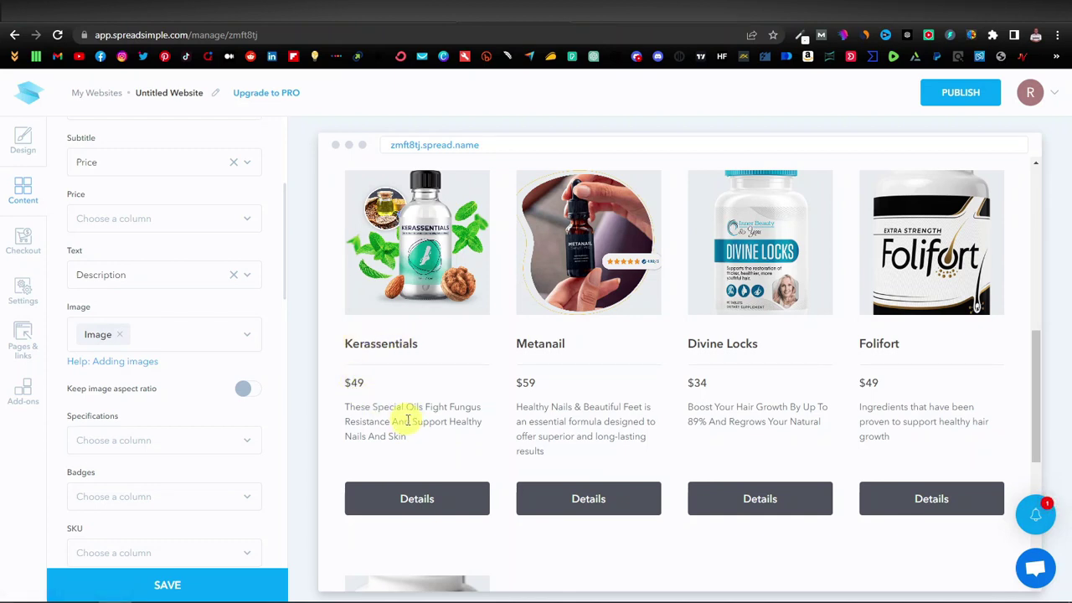
Open the cards' Details button settings and select its label text
scroll(128, 393, down, 3)
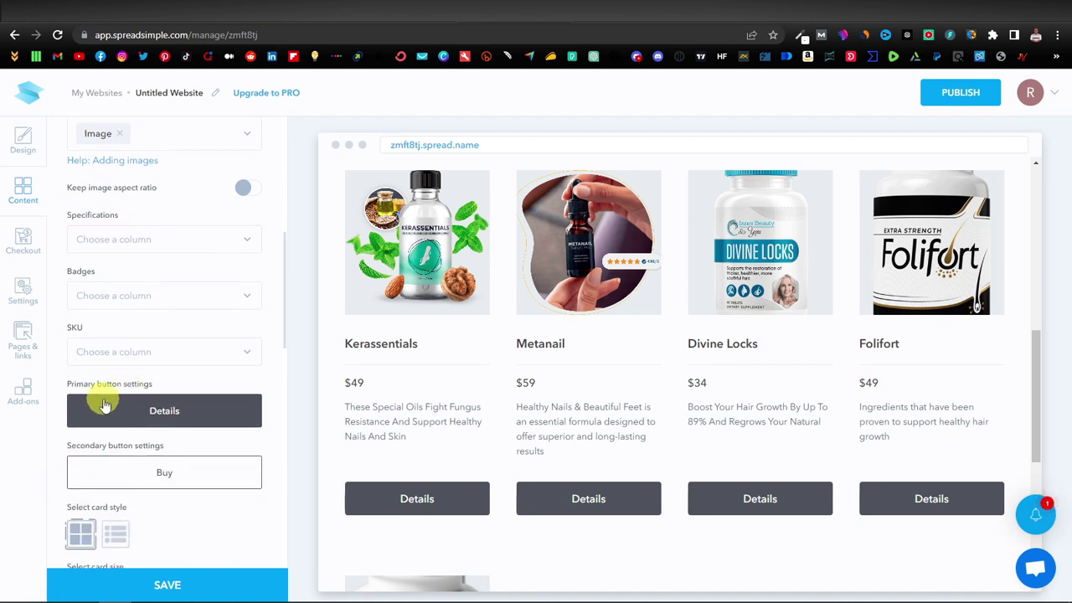
click(166, 411)
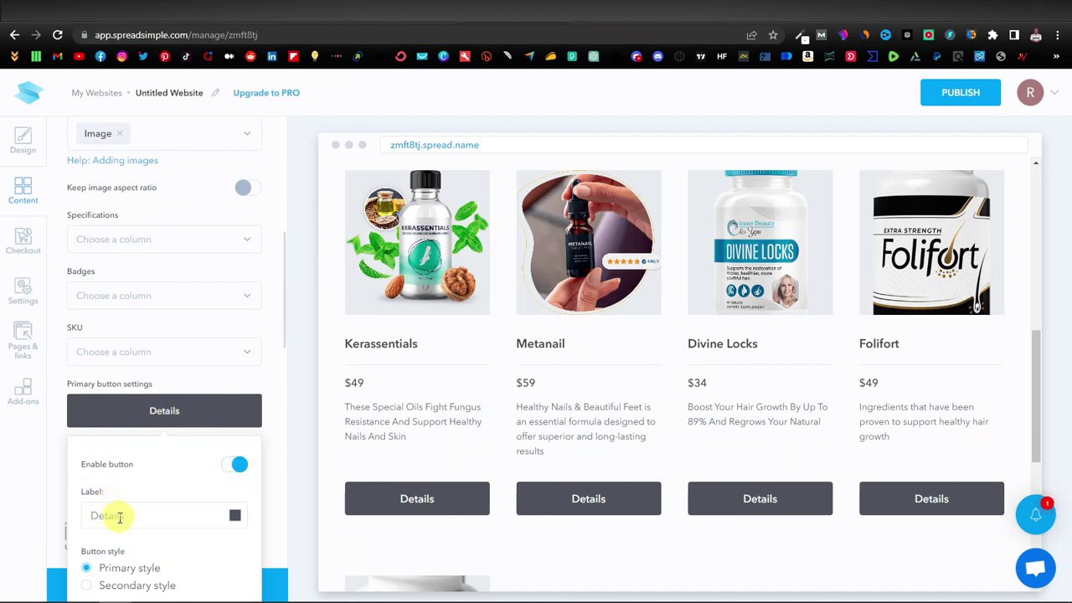
drag(128, 516, 84, 516)
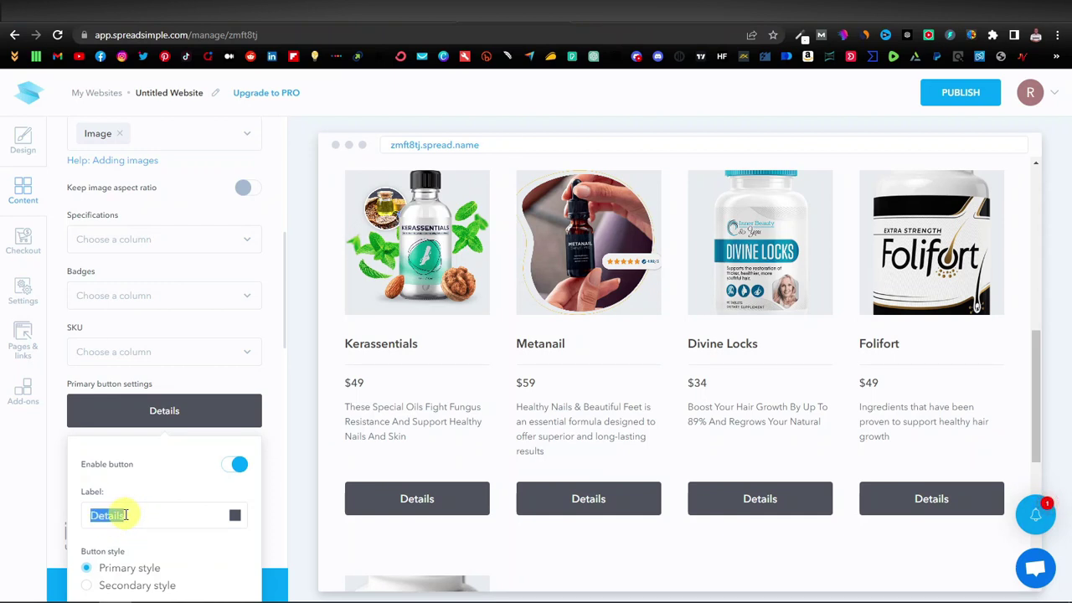
Change the Details button colour from dark grey to red #EF1212 and check the cards
scroll(180, 529, down, 1)
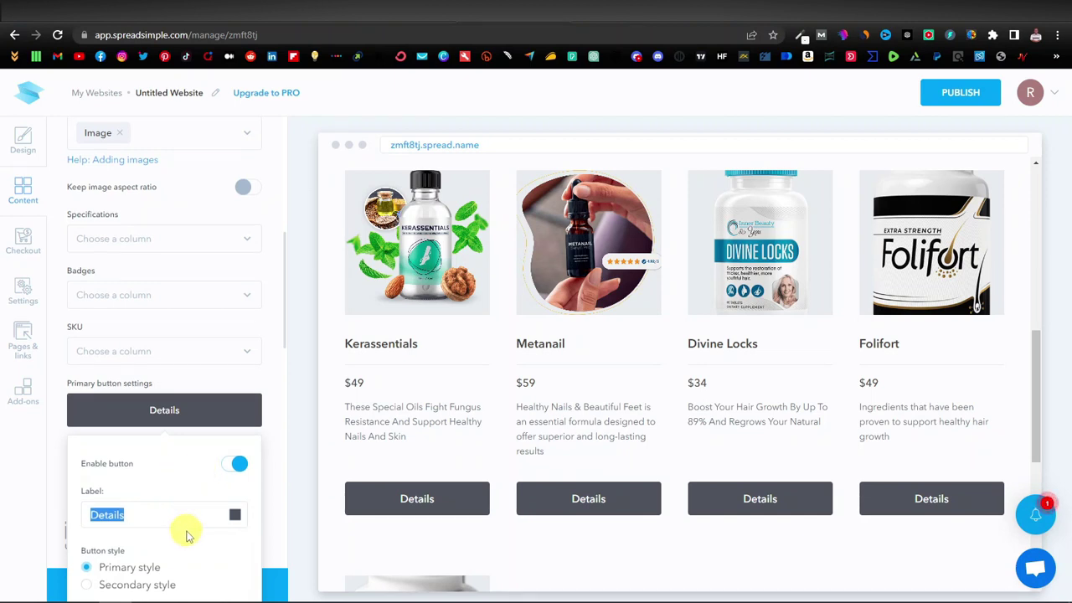
scroll(169, 529, down, 1)
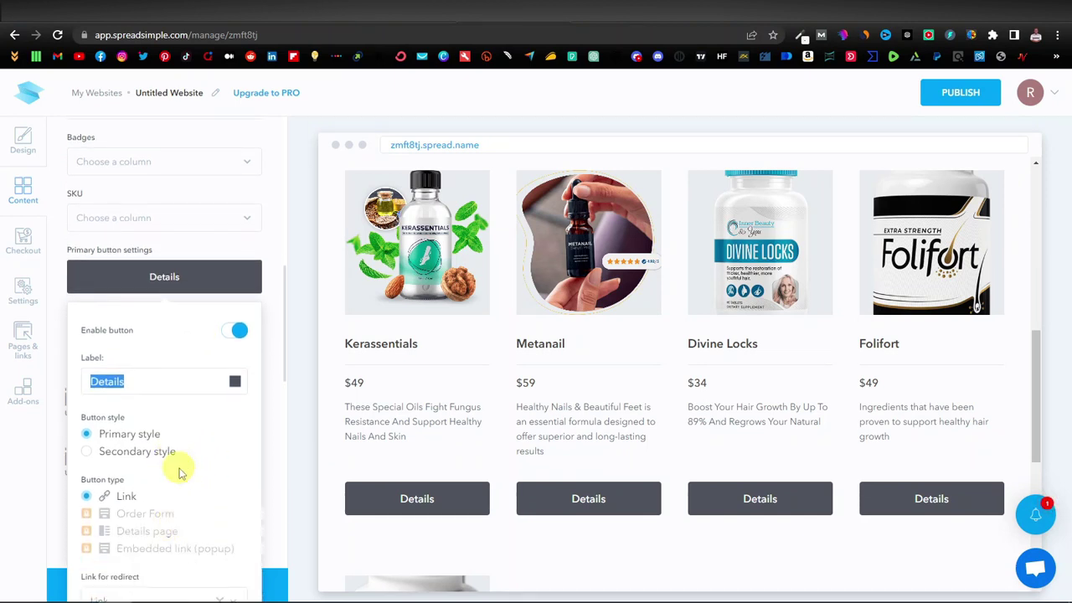
click(235, 383)
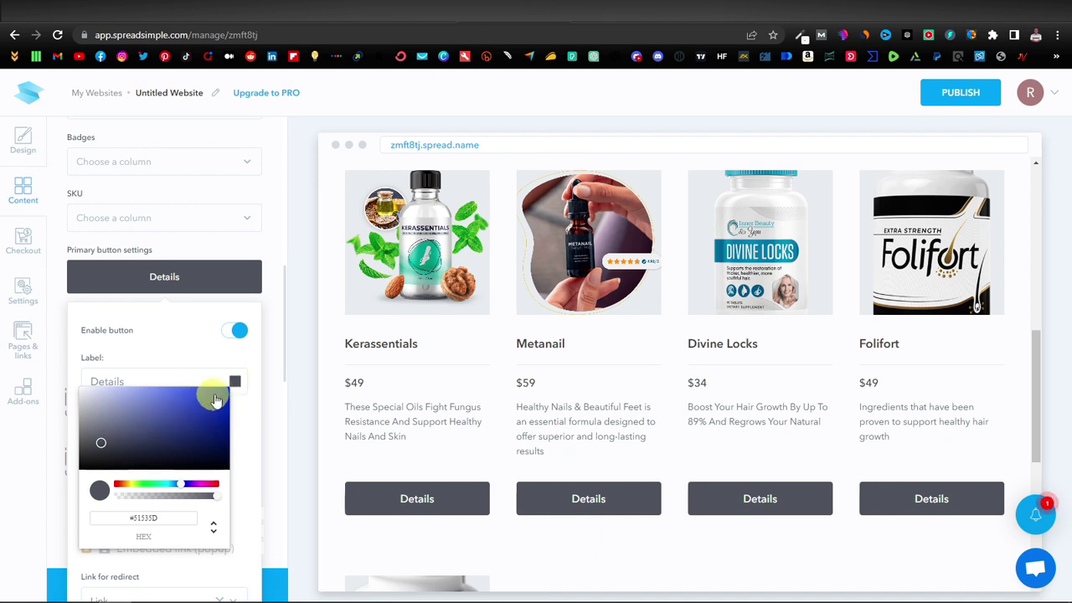
click(218, 397)
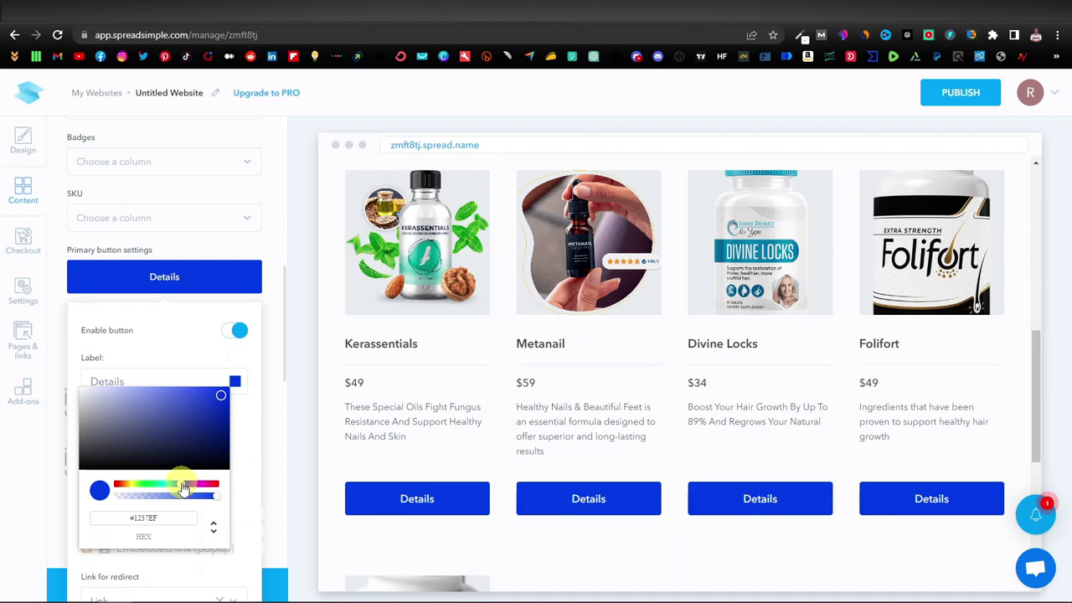
drag(184, 488, 101, 488)
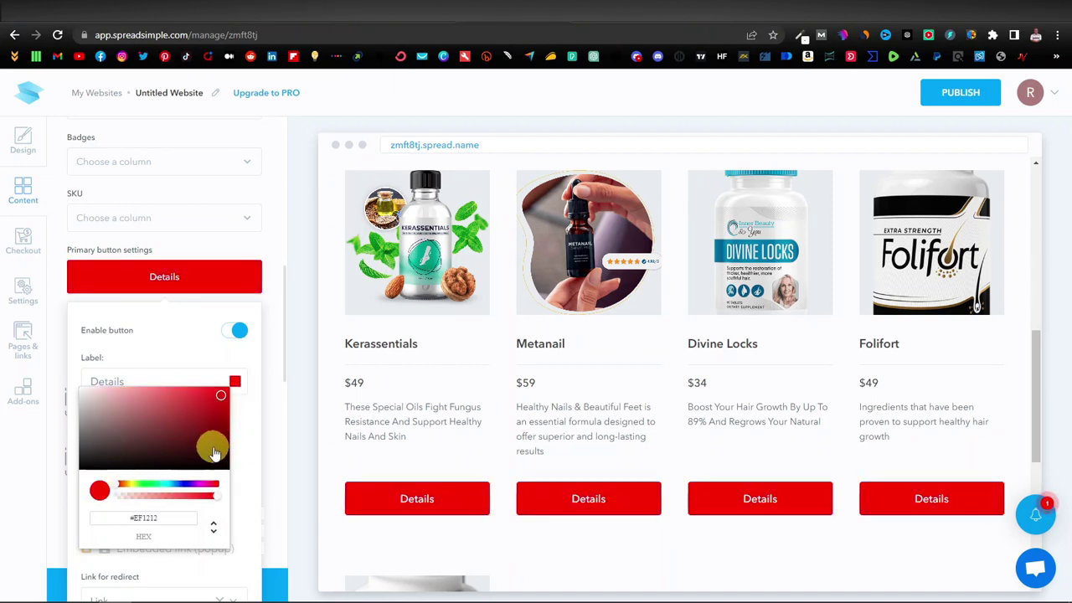
click(169, 350)
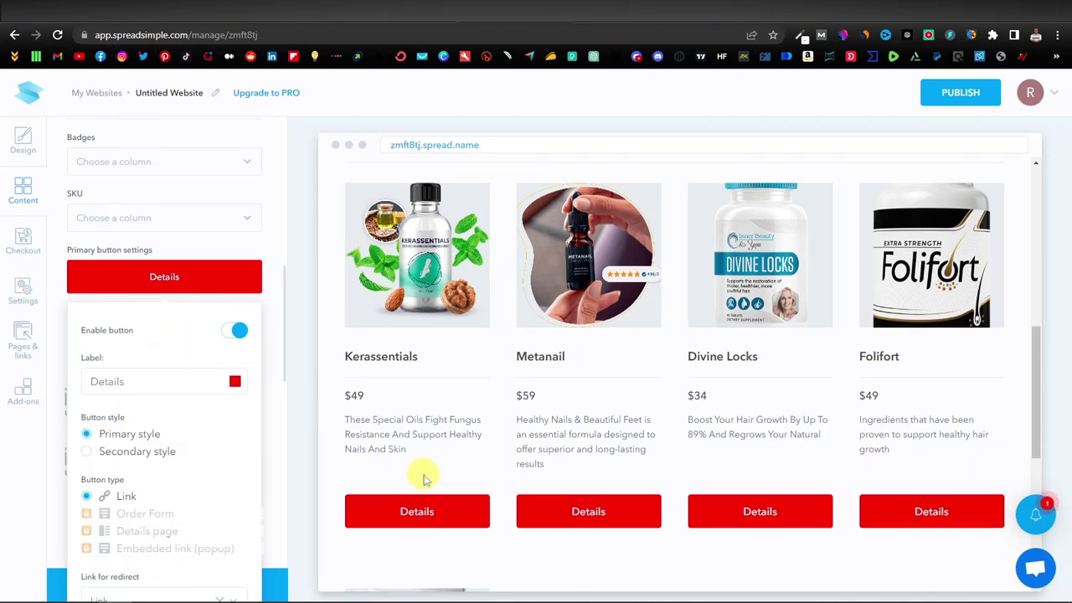
scroll(502, 426, down, 4)
scroll(499, 430, up, 3)
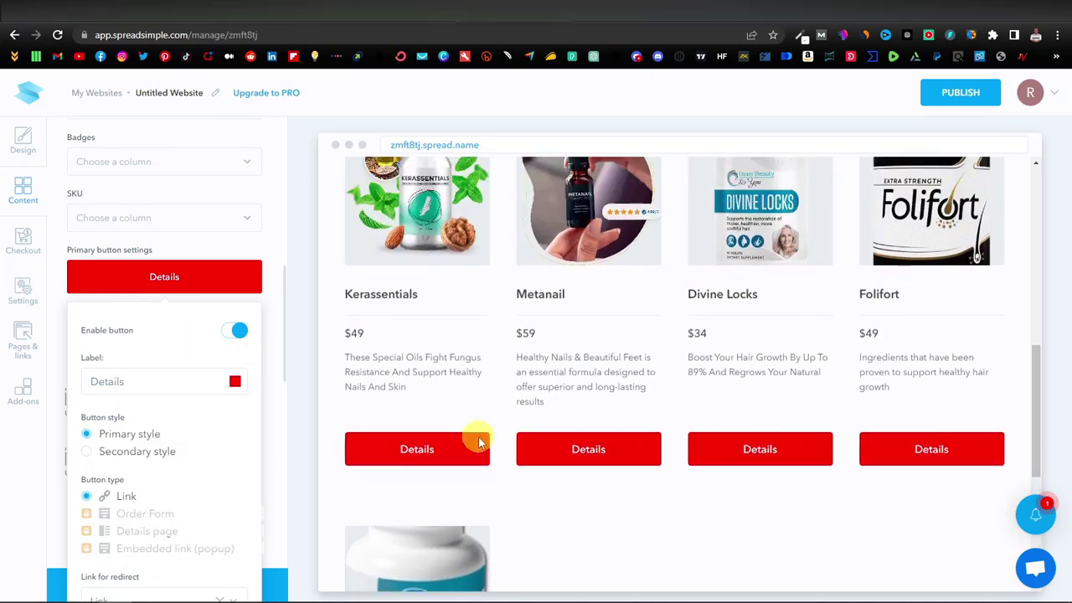
scroll(479, 442, up, 3)
scroll(570, 365, down, 4)
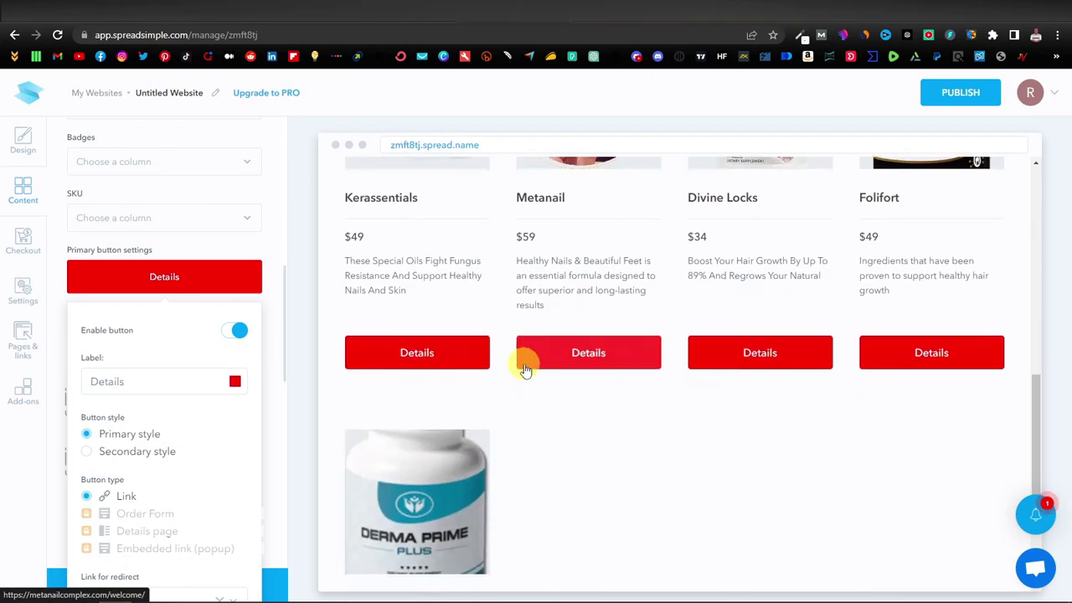
scroll(438, 426, down, 1)
scroll(443, 445, down, 2)
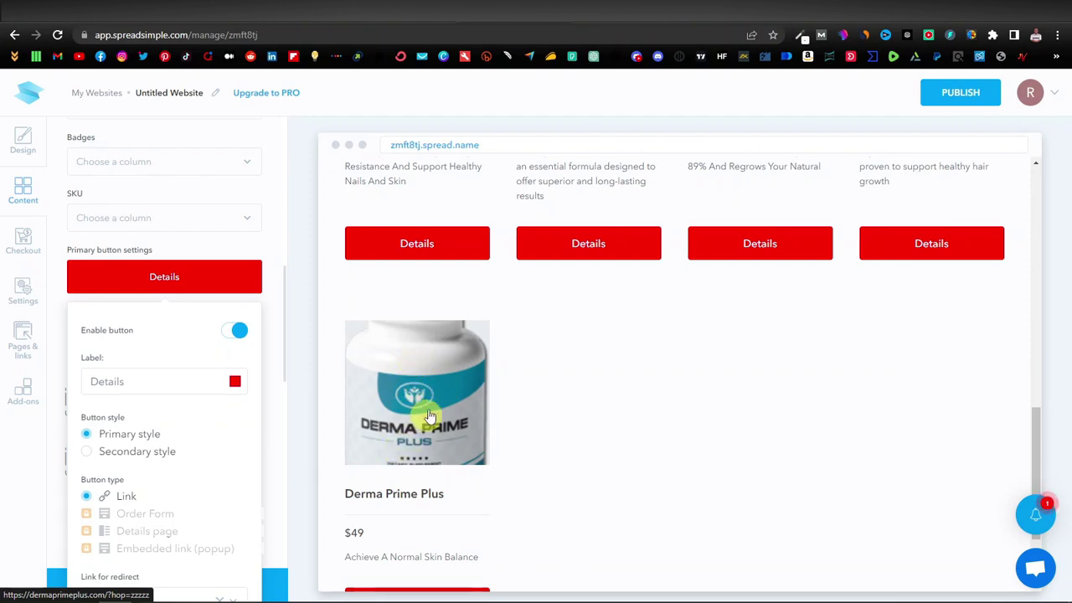
scroll(425, 428, up, 4)
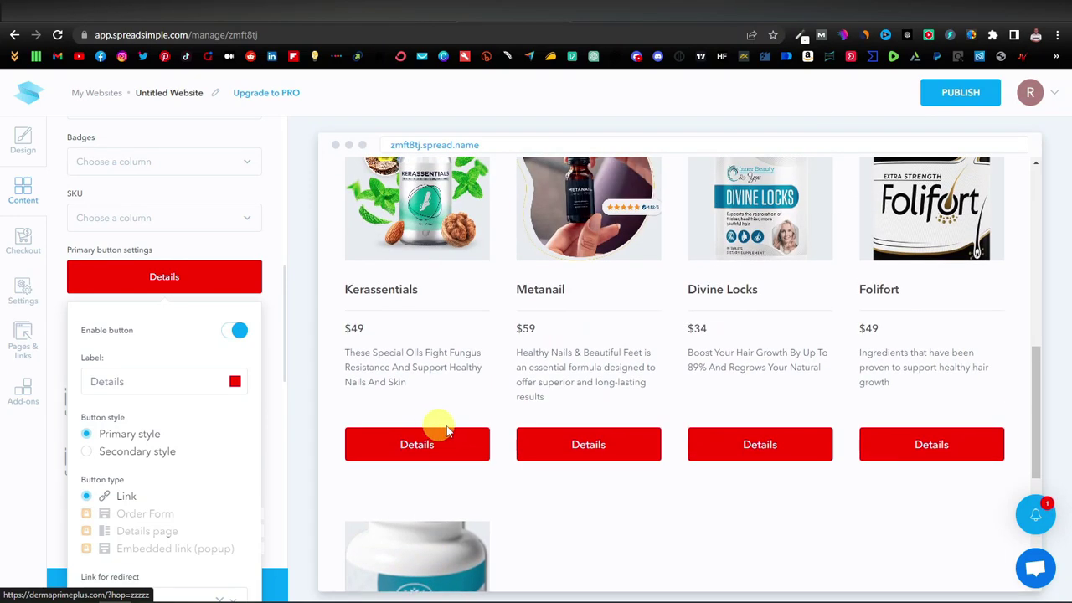
scroll(726, 318, up, 5)
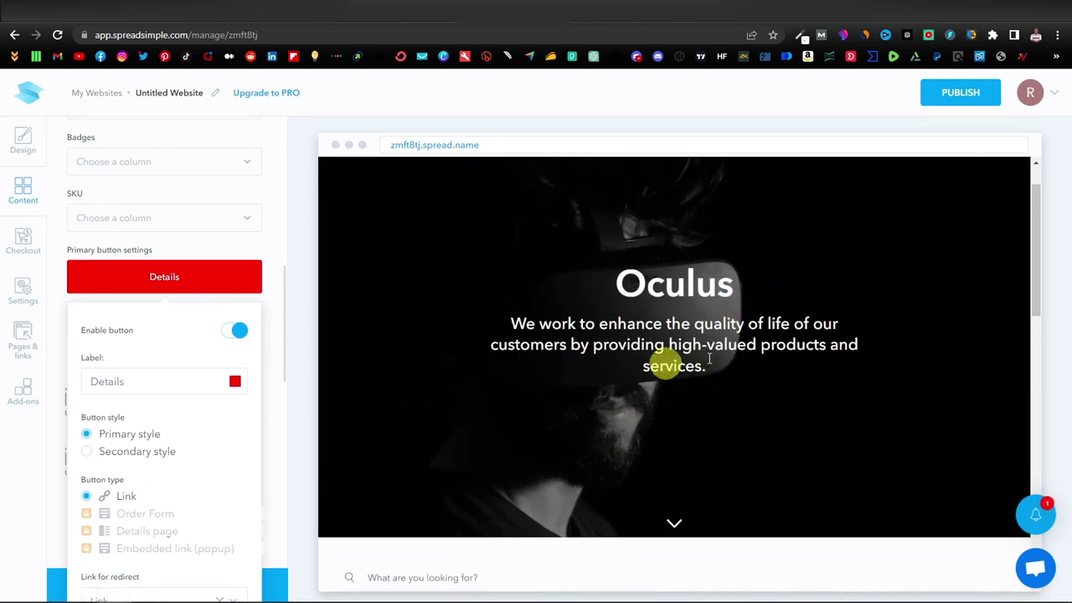
scroll(695, 318, up, 1)
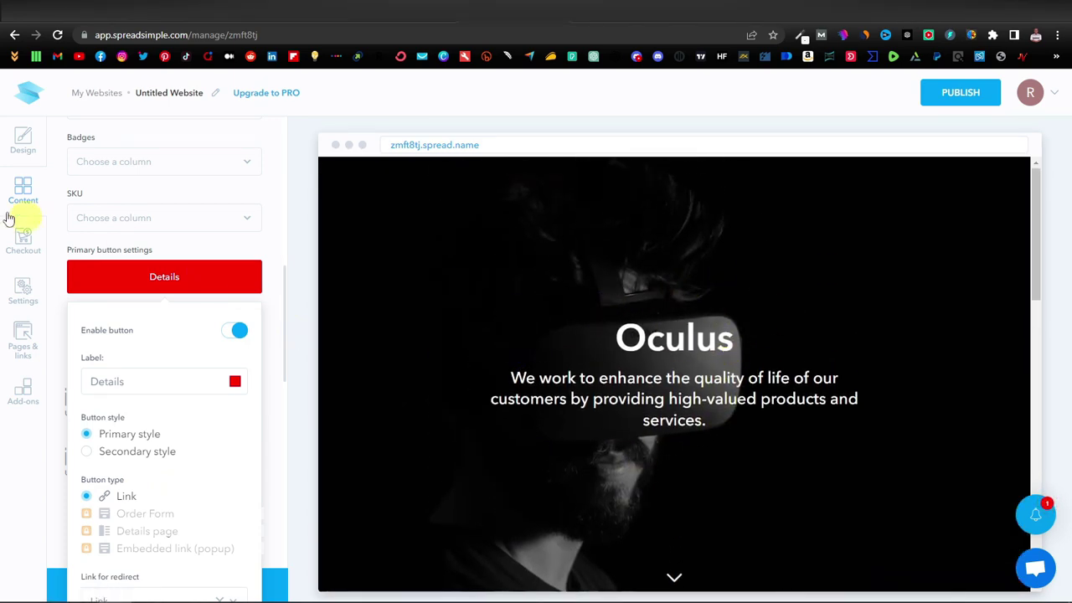
In Appearance, try the light Theme, then settle on the dark Theme
click(22, 143)
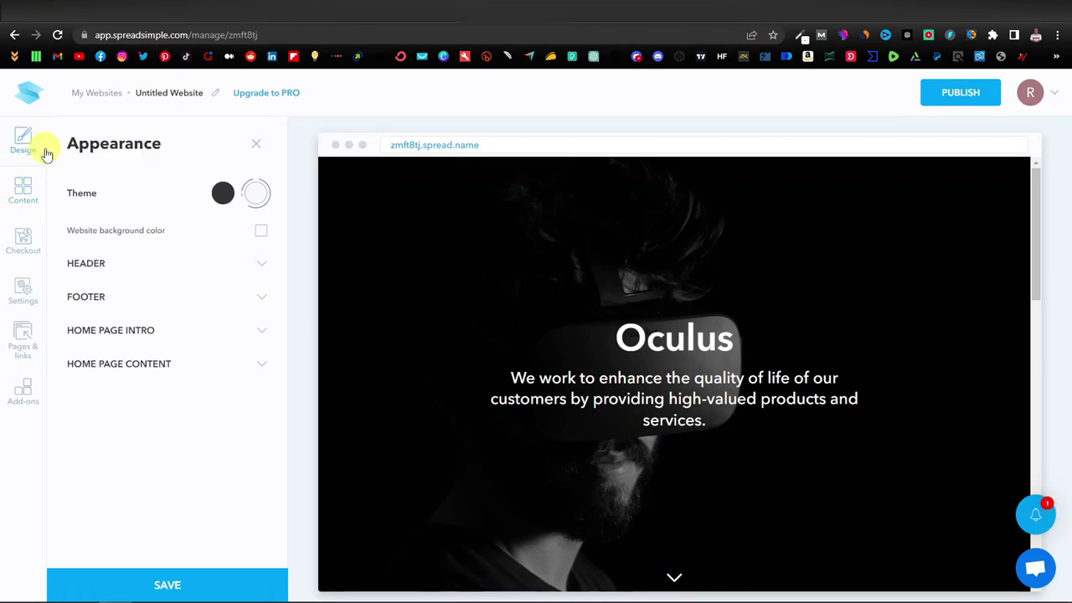
click(256, 197)
scroll(444, 250, down, 6)
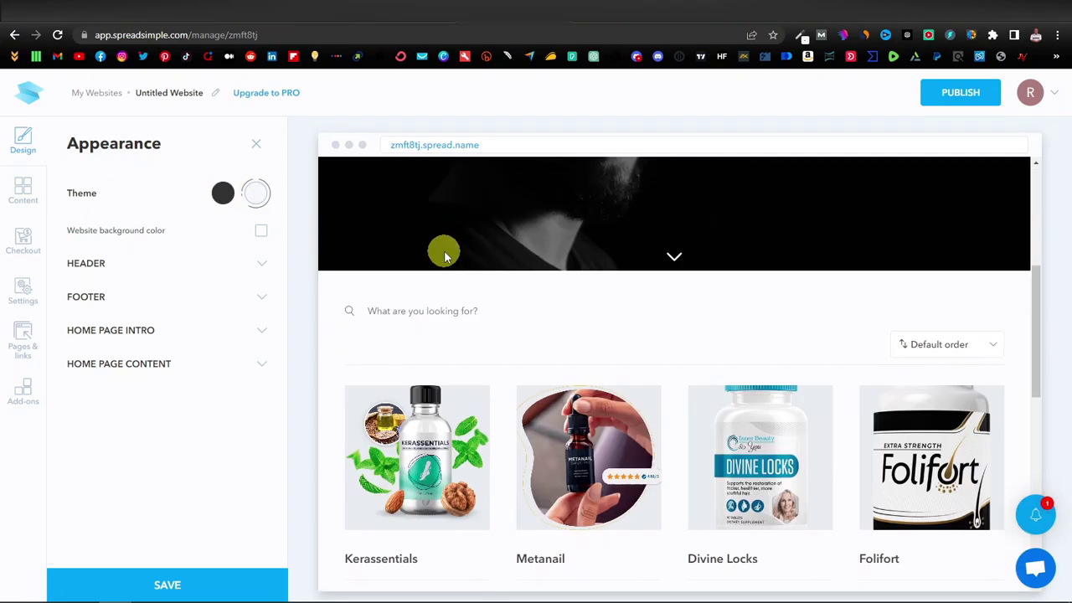
scroll(443, 251, up, 4)
scroll(453, 327, down, 6)
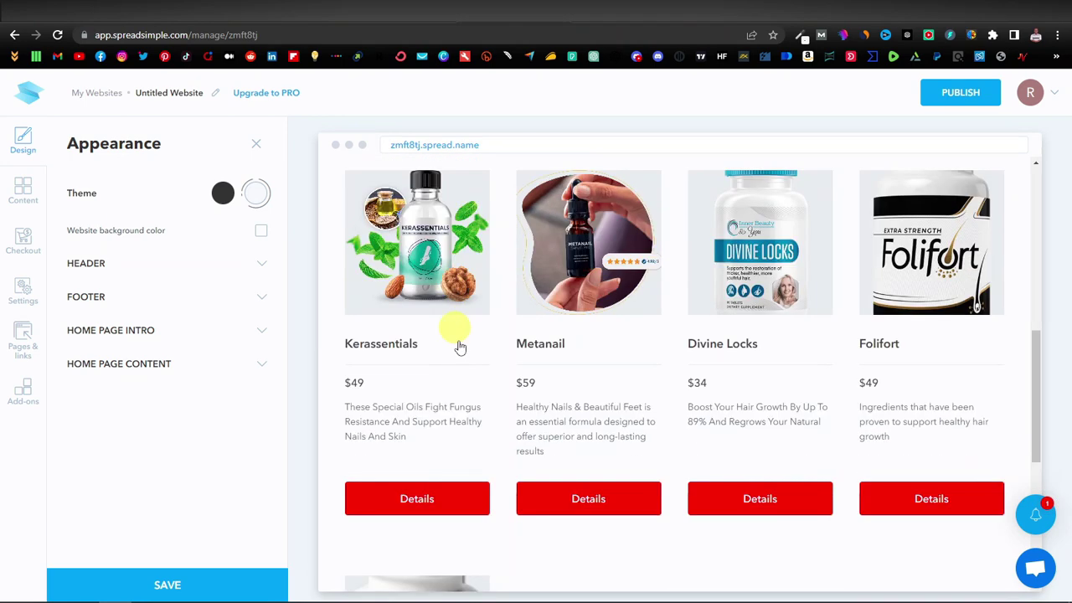
scroll(461, 354, up, 8)
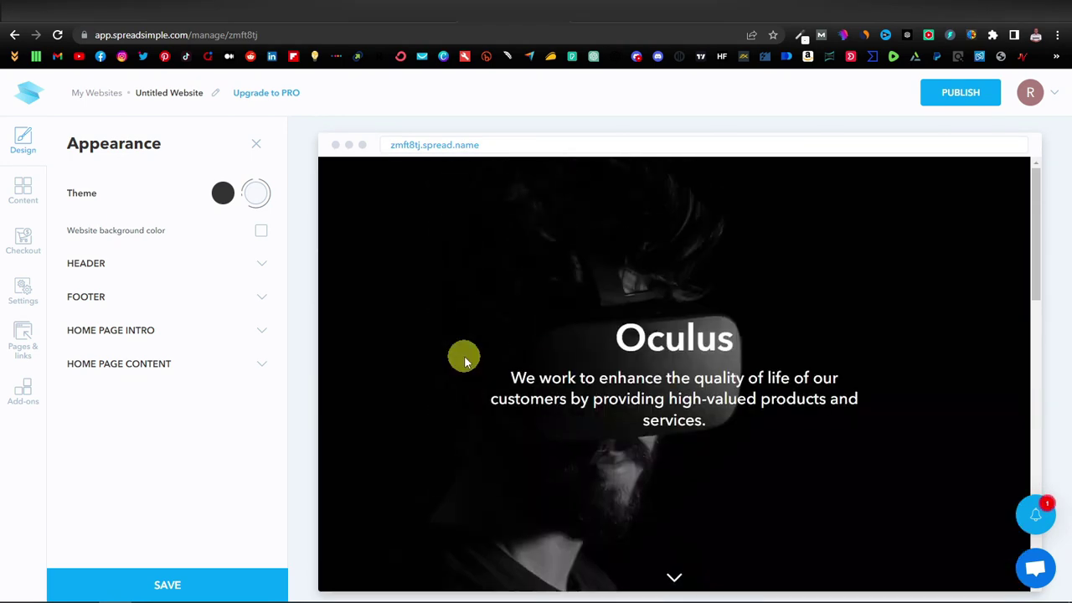
click(223, 195)
scroll(505, 247, down, 10)
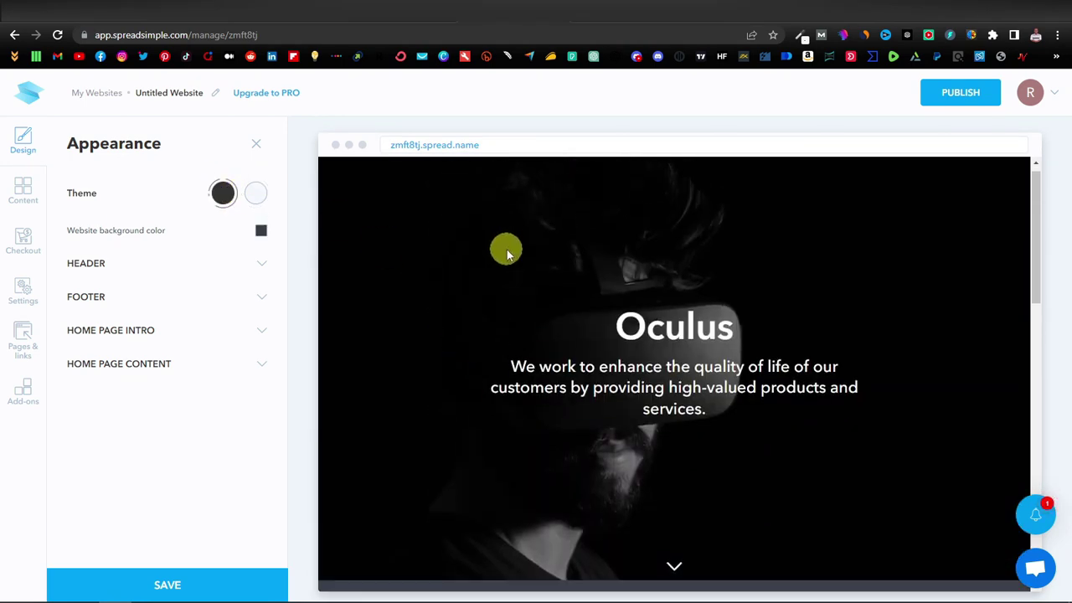
scroll(519, 298, down, 3)
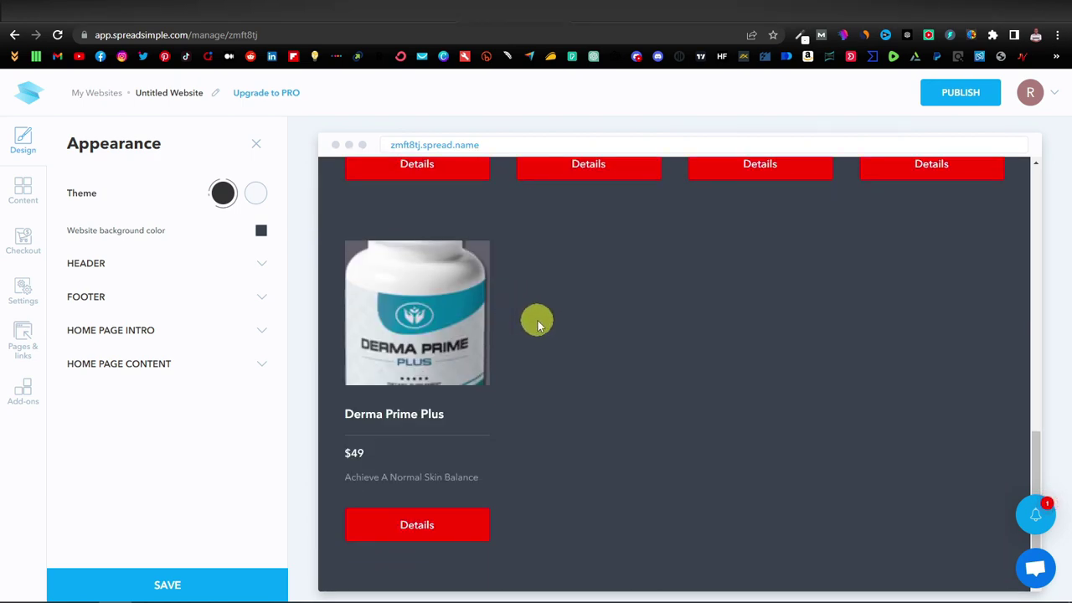
scroll(535, 318, up, 9)
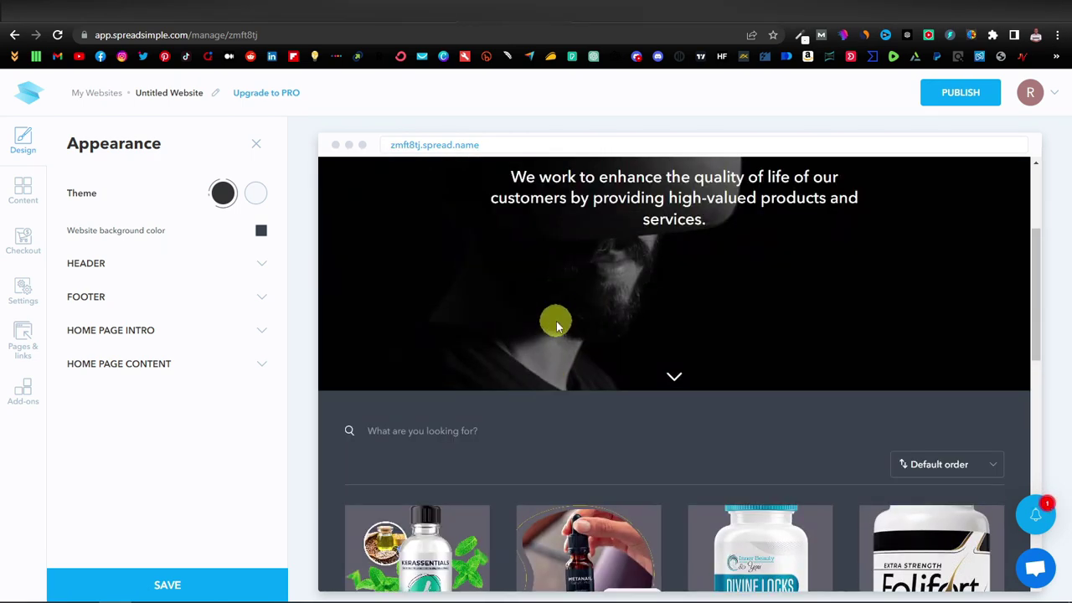
Set the Website background color to near-black #131415
click(262, 232)
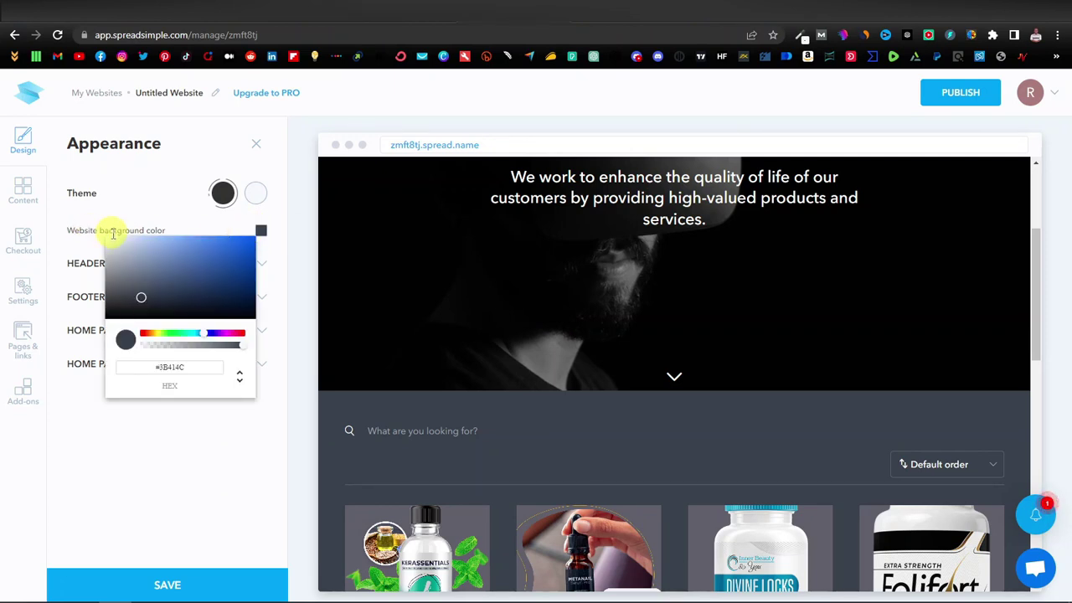
drag(141, 300, 122, 315)
click(131, 317)
scroll(591, 419, down, 6)
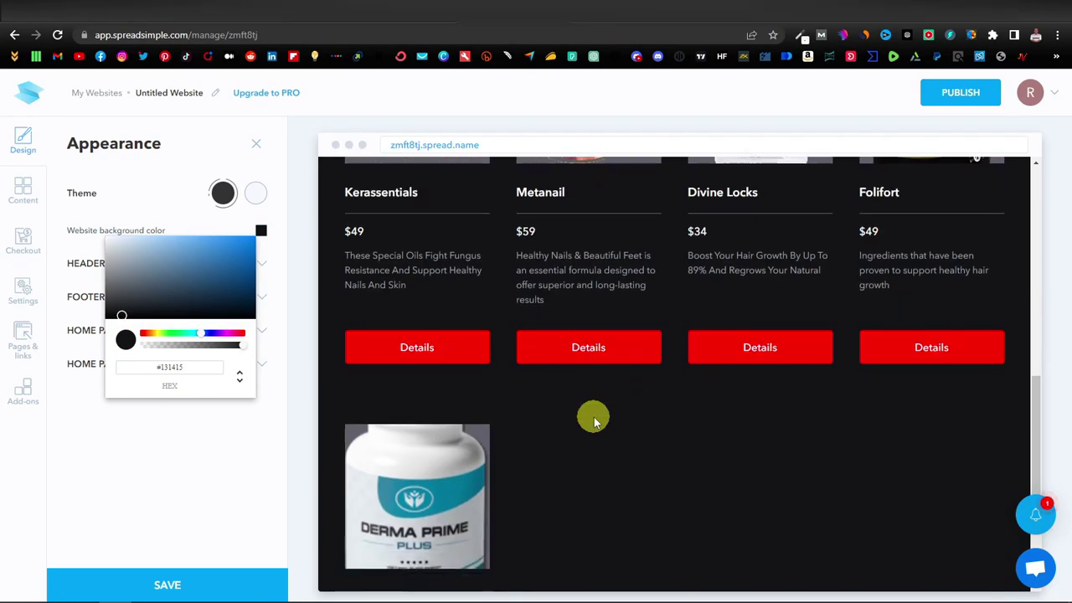
scroll(593, 416, down, 3)
scroll(593, 417, up, 5)
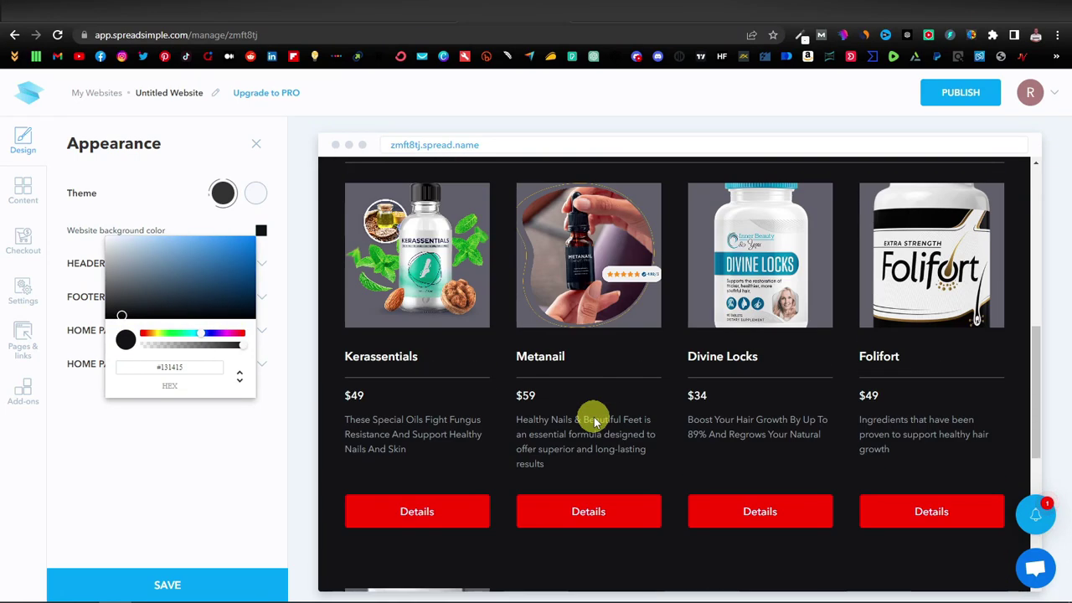
scroll(594, 417, up, 2)
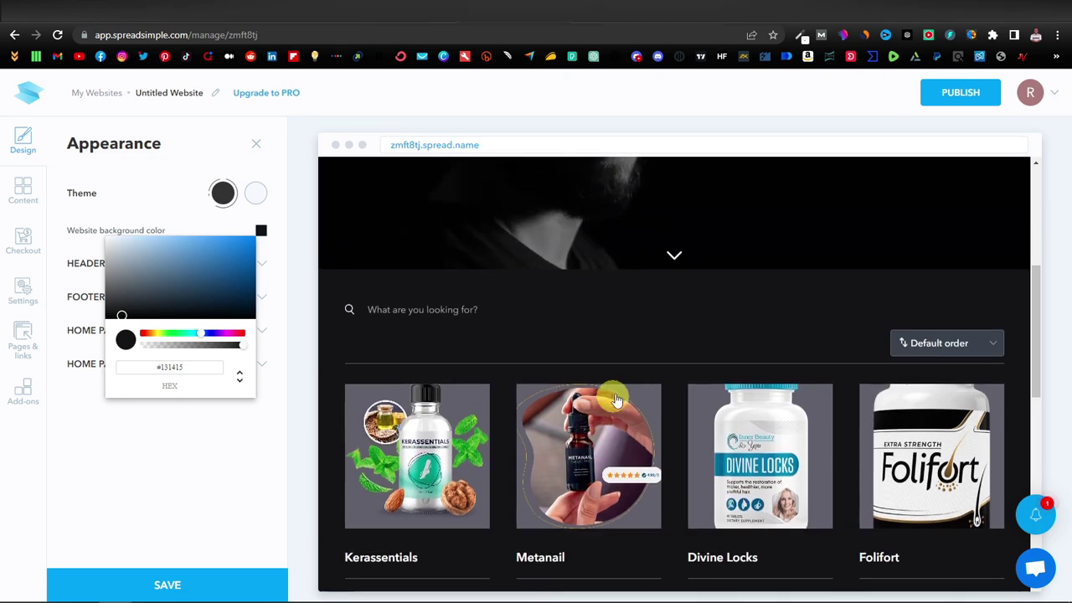
scroll(715, 354, up, 2)
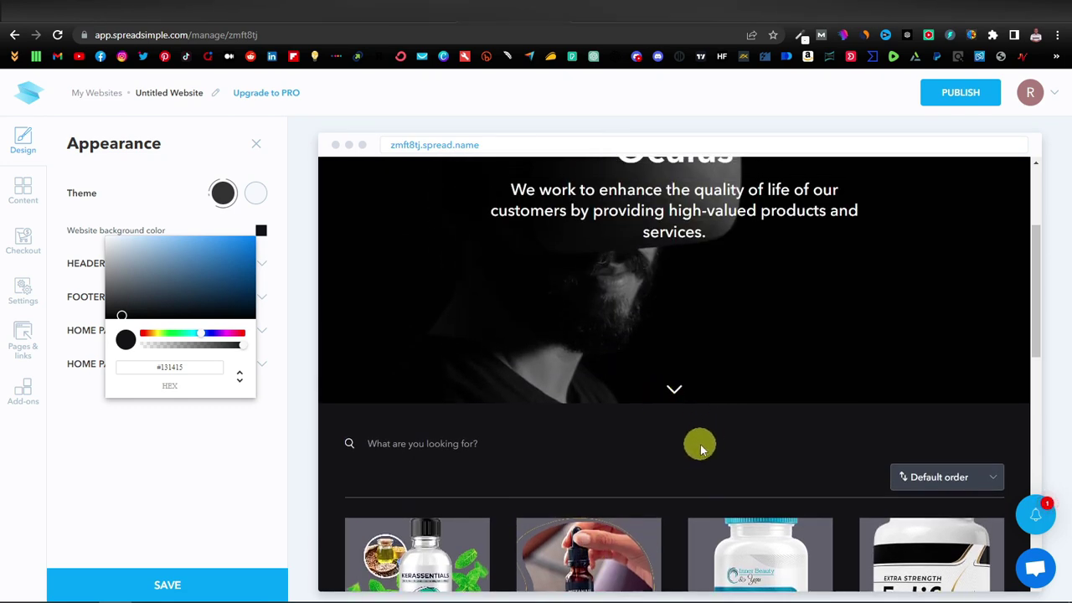
click(700, 443)
scroll(435, 299, up, 2)
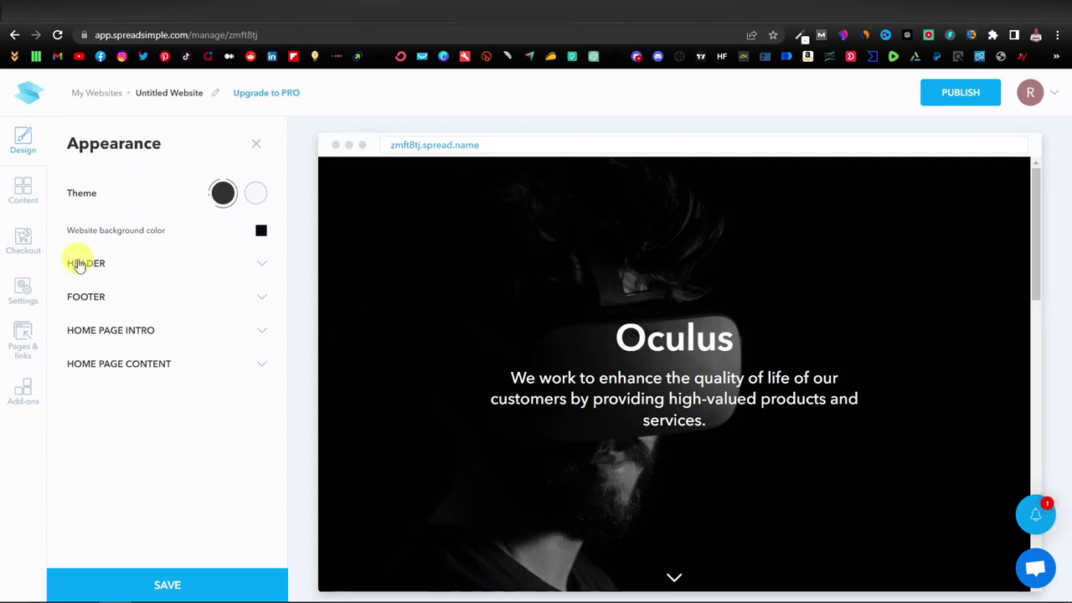
Turn on the header bar, leaving the compact header menu off
click(262, 268)
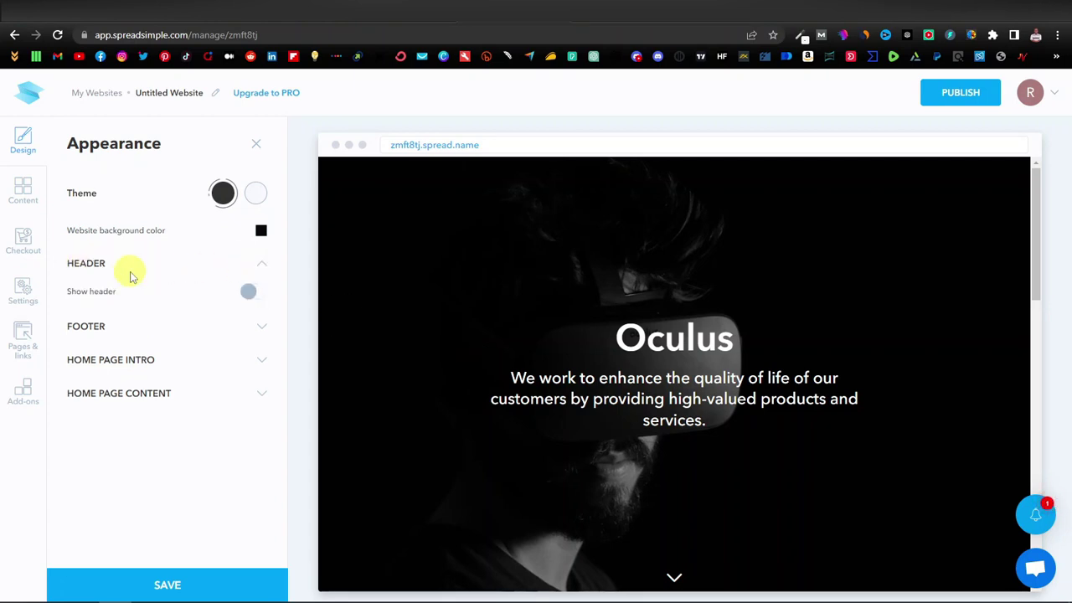
click(261, 270)
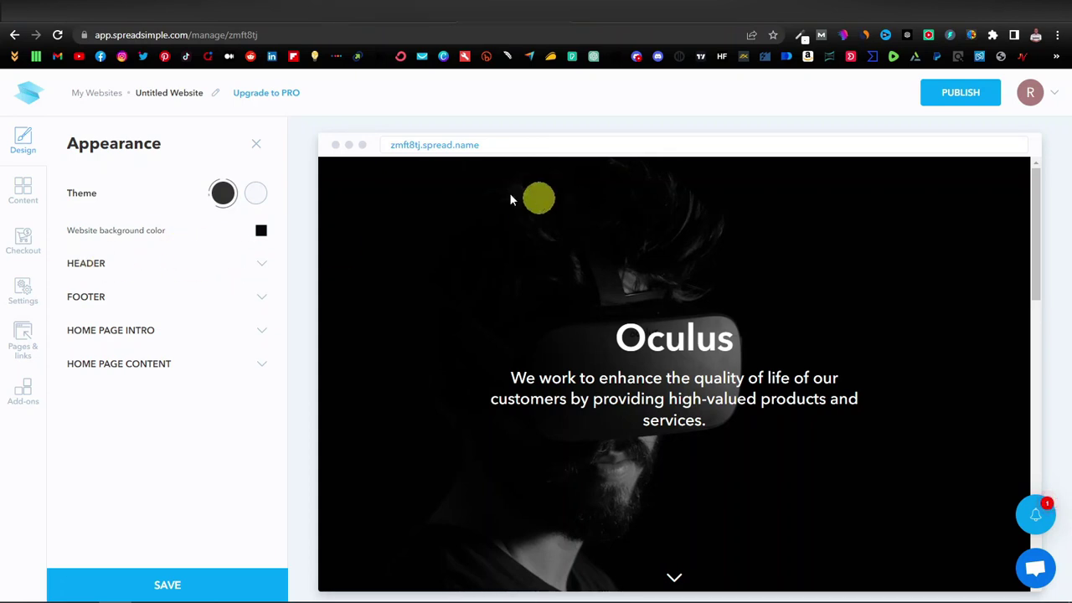
click(129, 265)
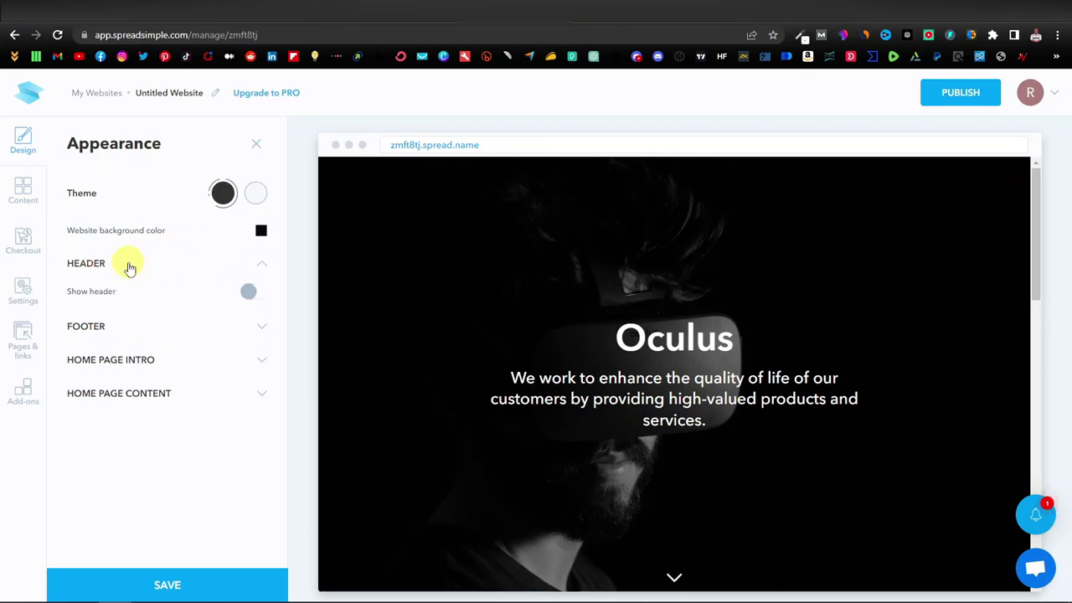
click(255, 293)
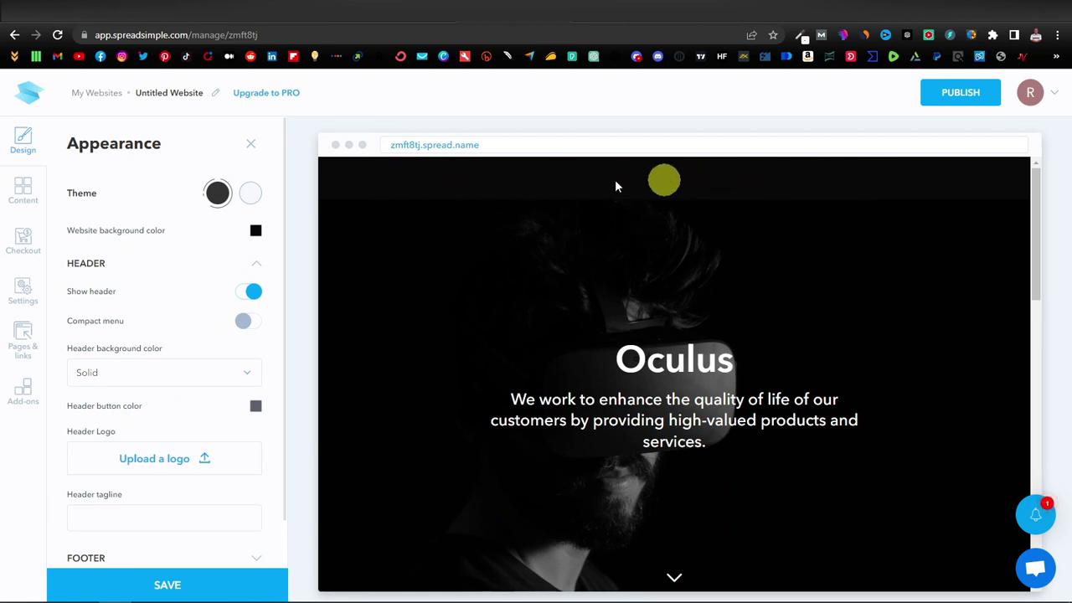
click(254, 322)
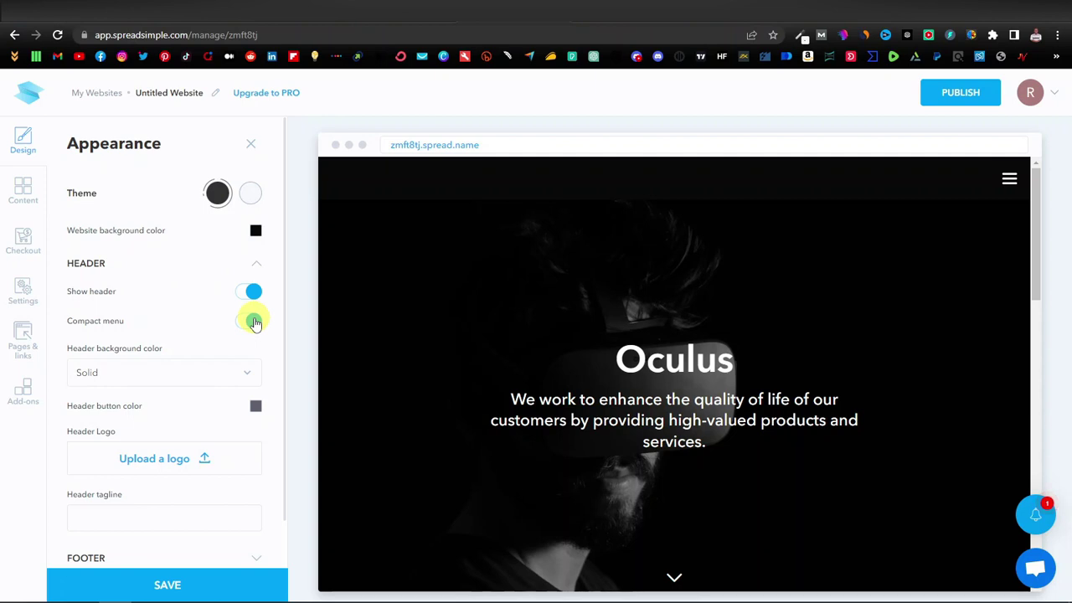
click(254, 321)
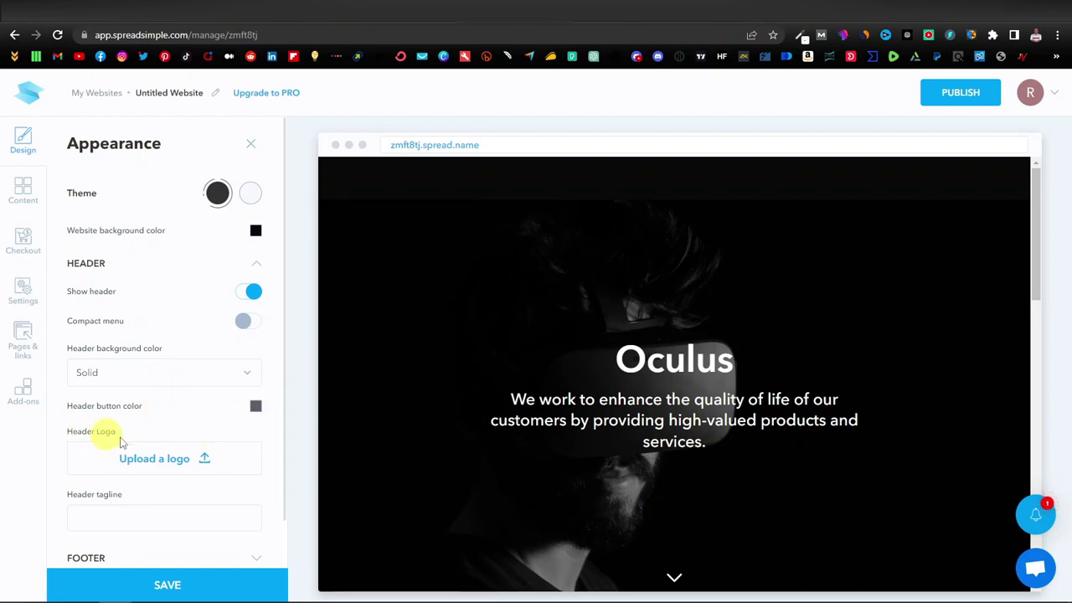
Check the footer settings and scroll the preview back up to the Oculus hero
scroll(125, 435, down, 1)
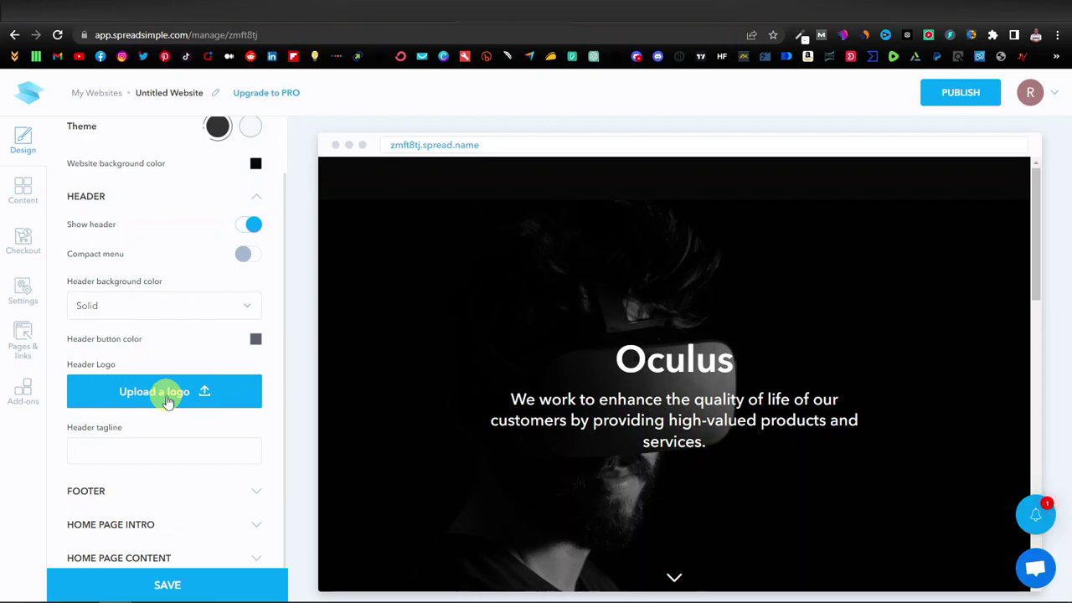
scroll(168, 394, down, 1)
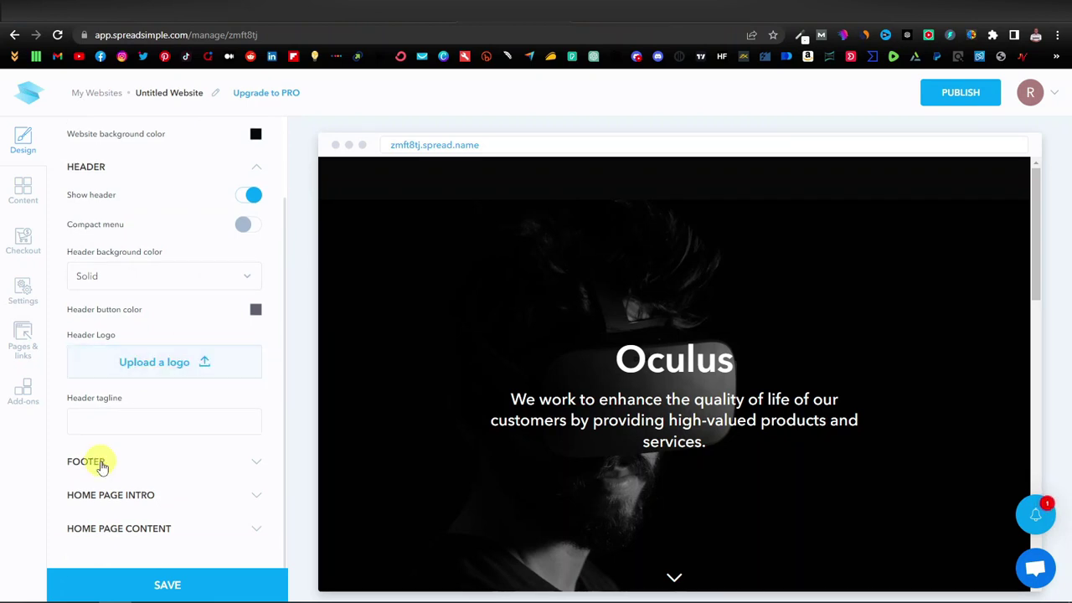
click(257, 464)
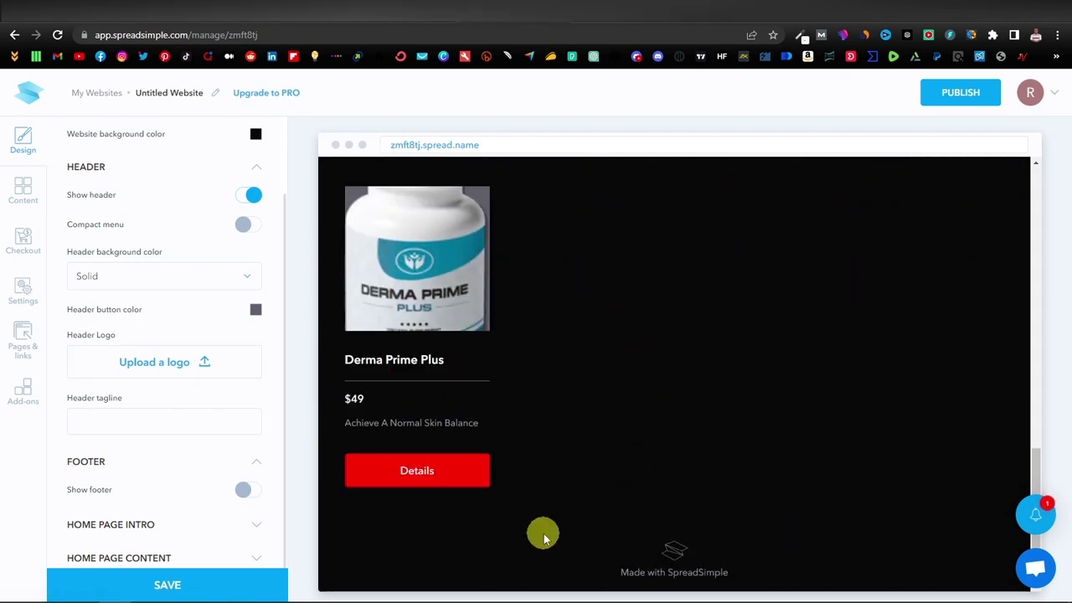
scroll(189, 468, down, 1)
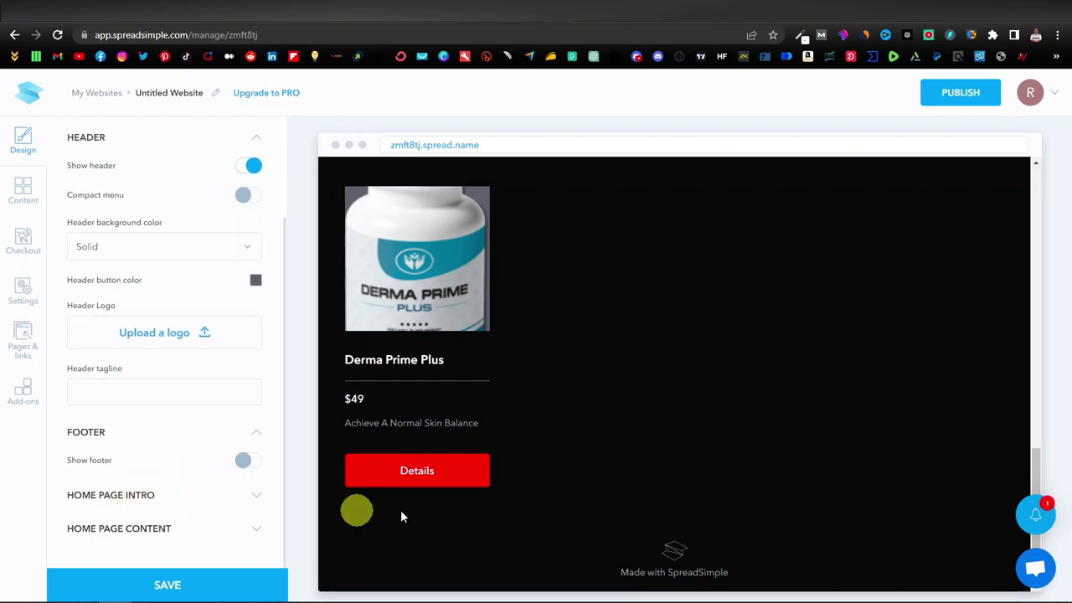
scroll(566, 437, up, 10)
scroll(566, 437, up, 3)
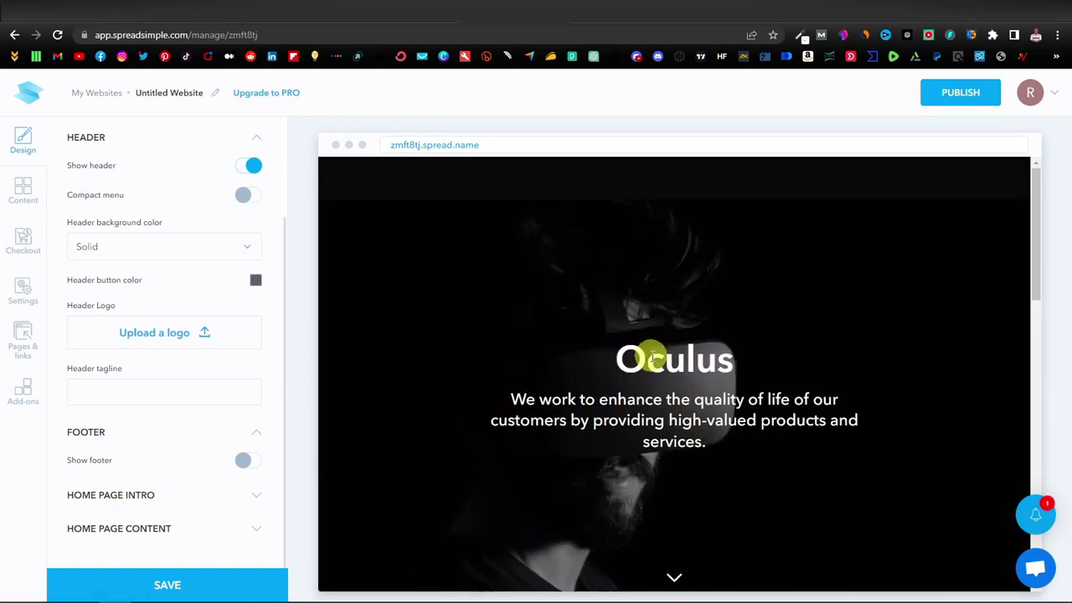
scroll(653, 352, down, 1)
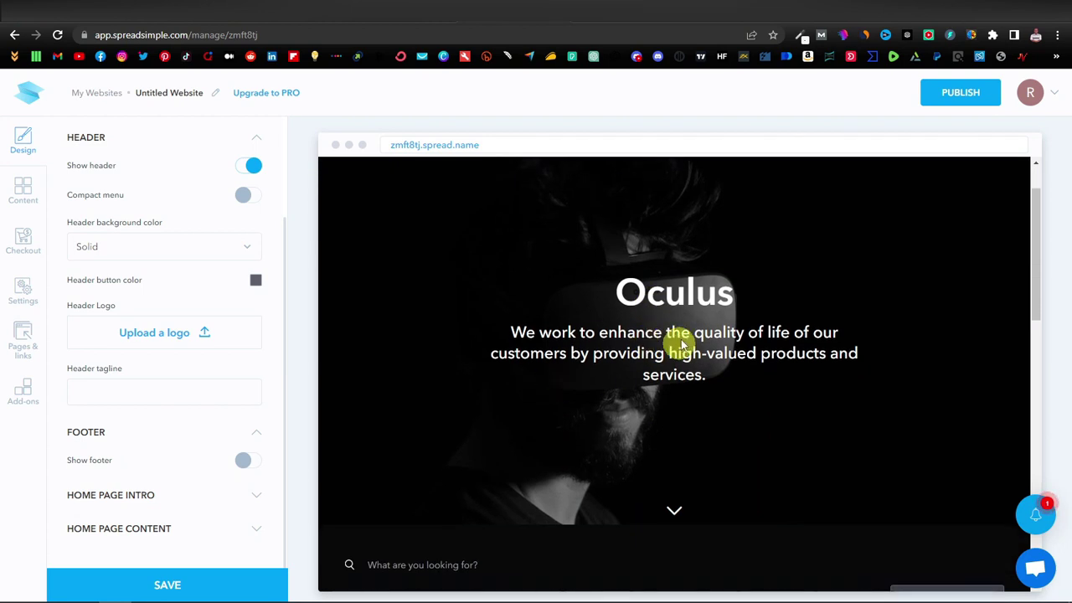
Under Home Page Intro, pick the page-2 Unsplash 'fashion' photo of round sunglasses as cover
click(147, 496)
scroll(146, 497, down, 1)
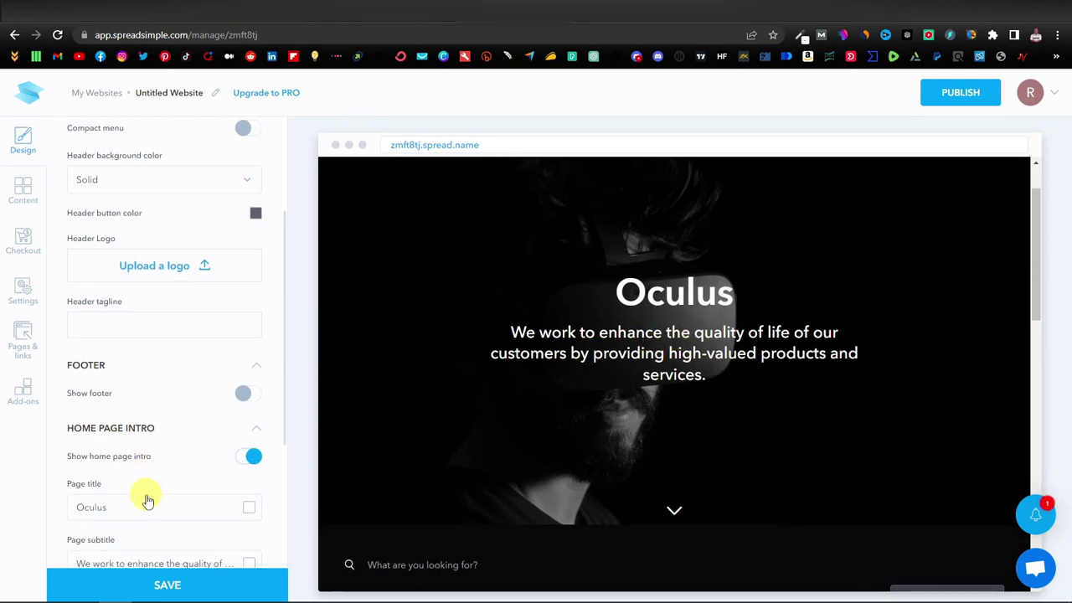
scroll(163, 473, down, 1)
scroll(164, 473, down, 2)
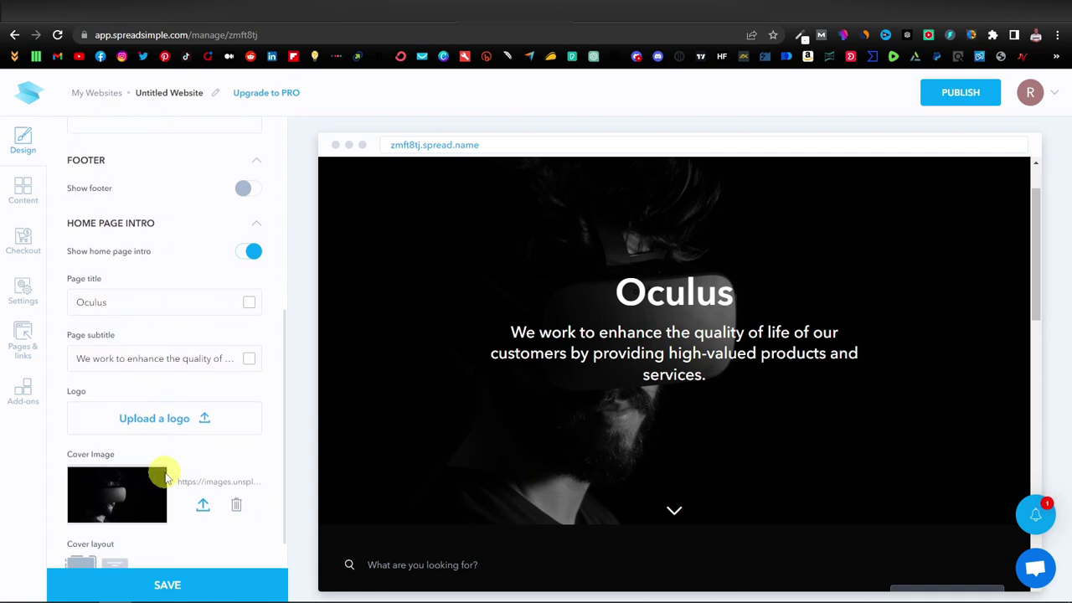
scroll(163, 468, down, 1)
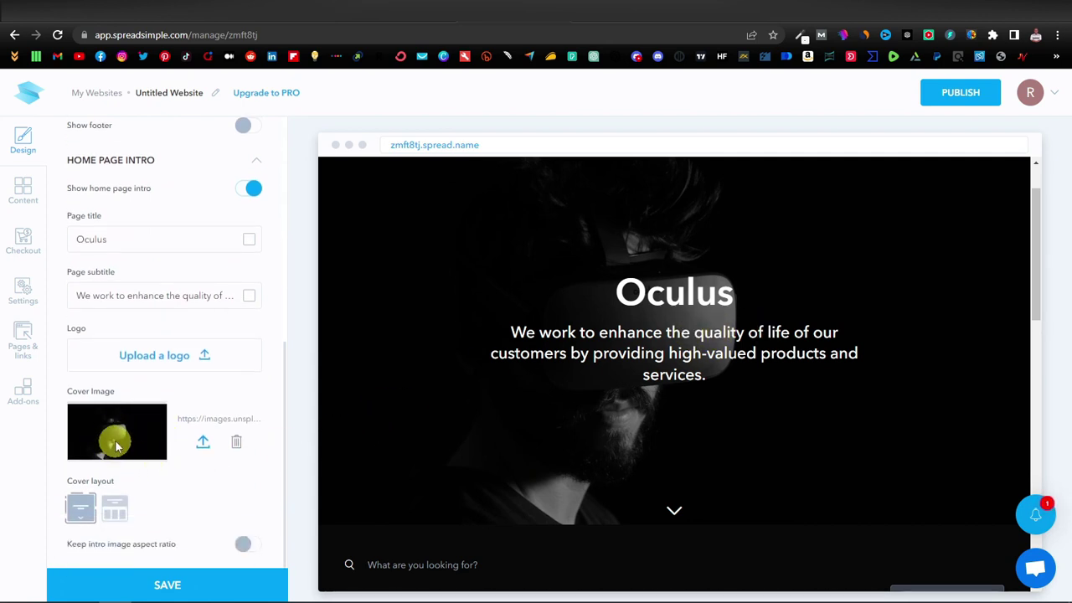
click(202, 441)
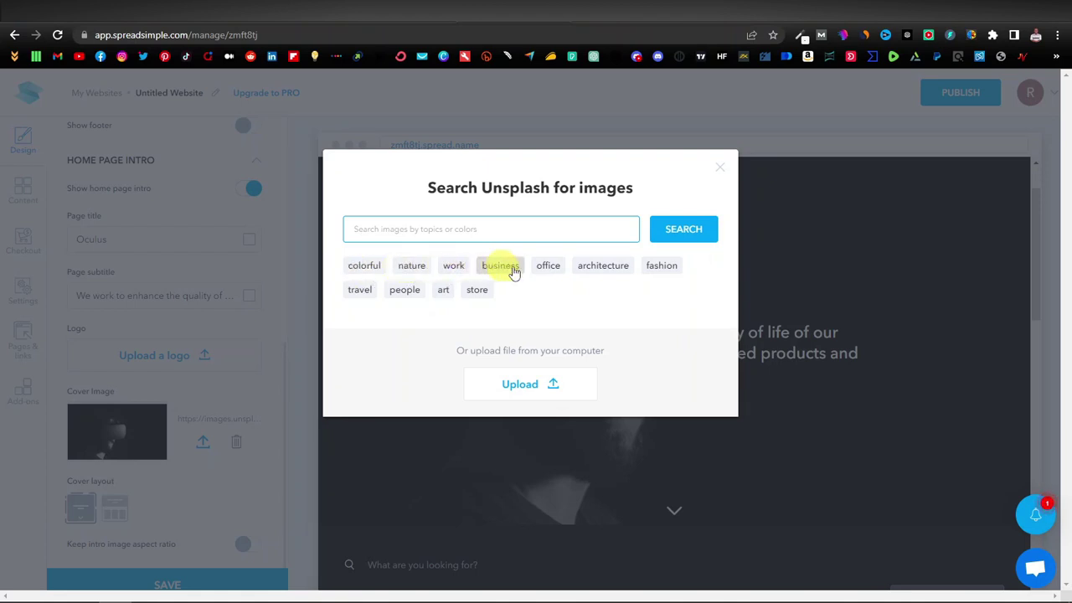
click(662, 267)
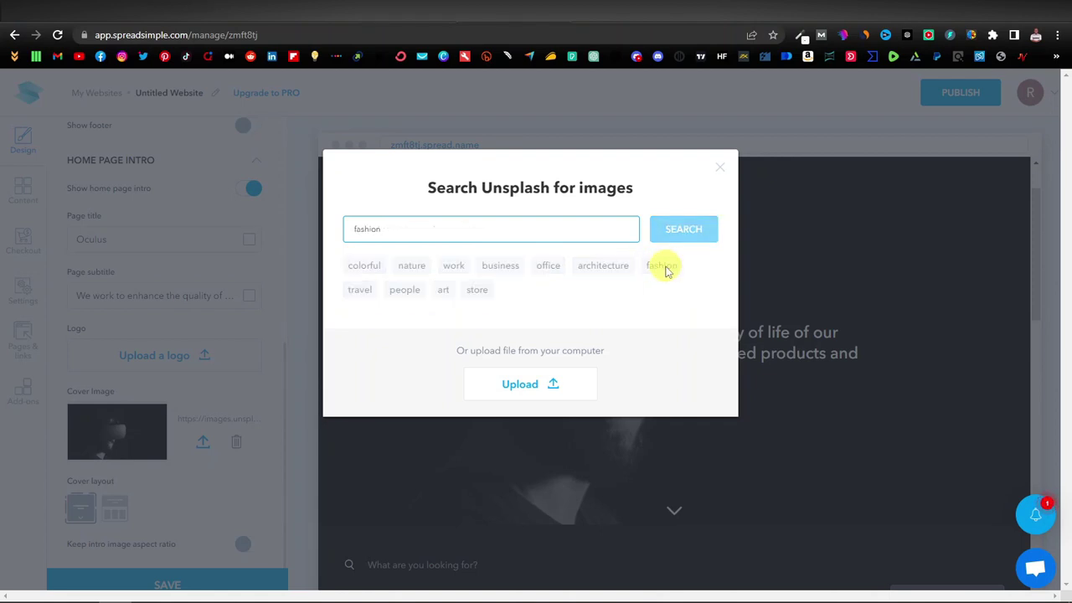
scroll(630, 348, down, 2)
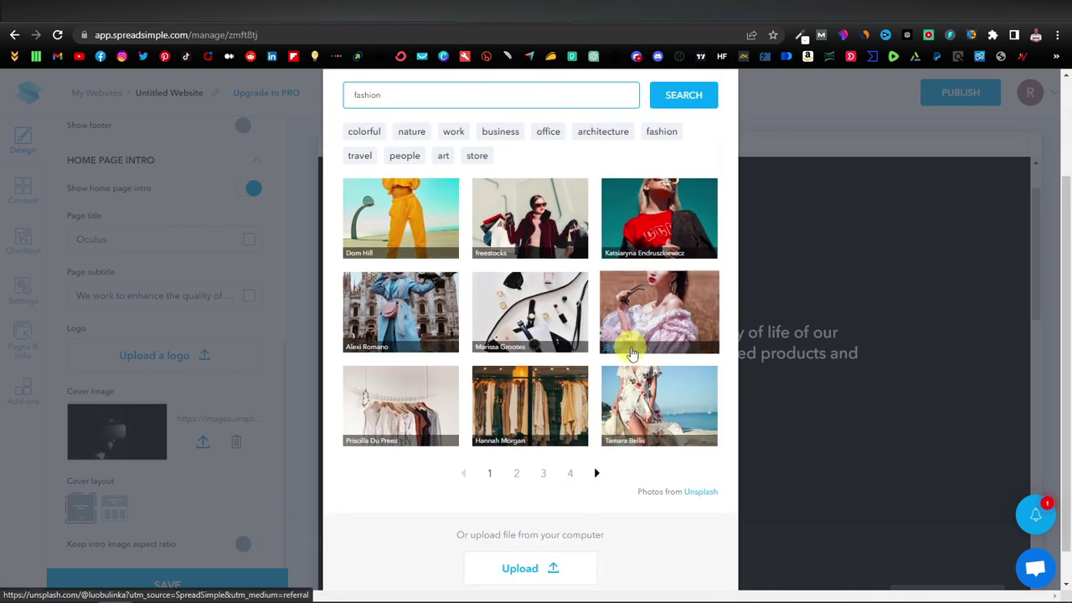
scroll(552, 377, up, 2)
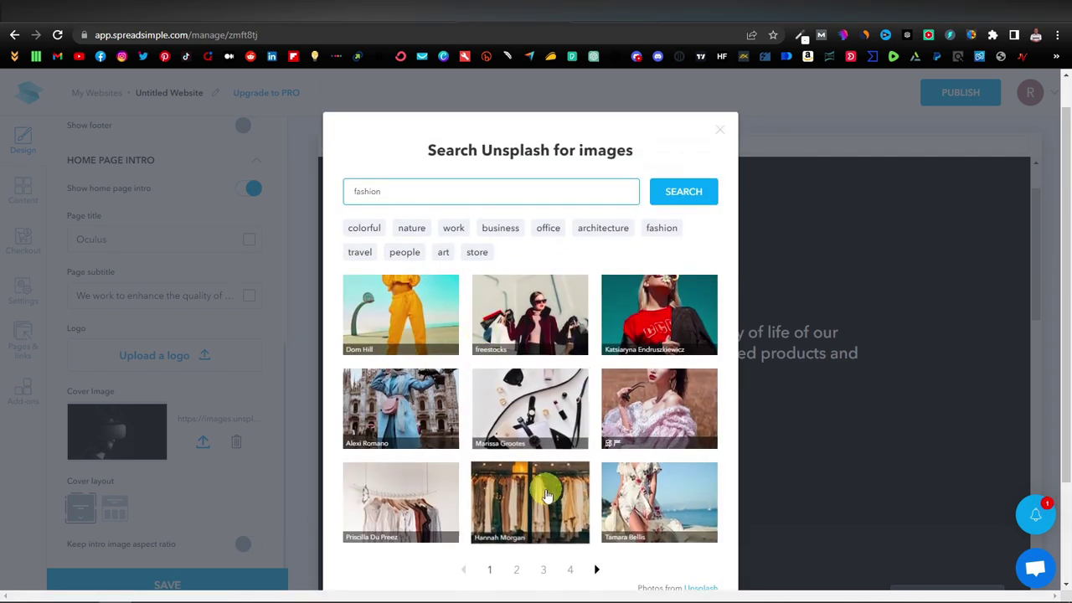
scroll(506, 512, down, 1)
click(517, 503)
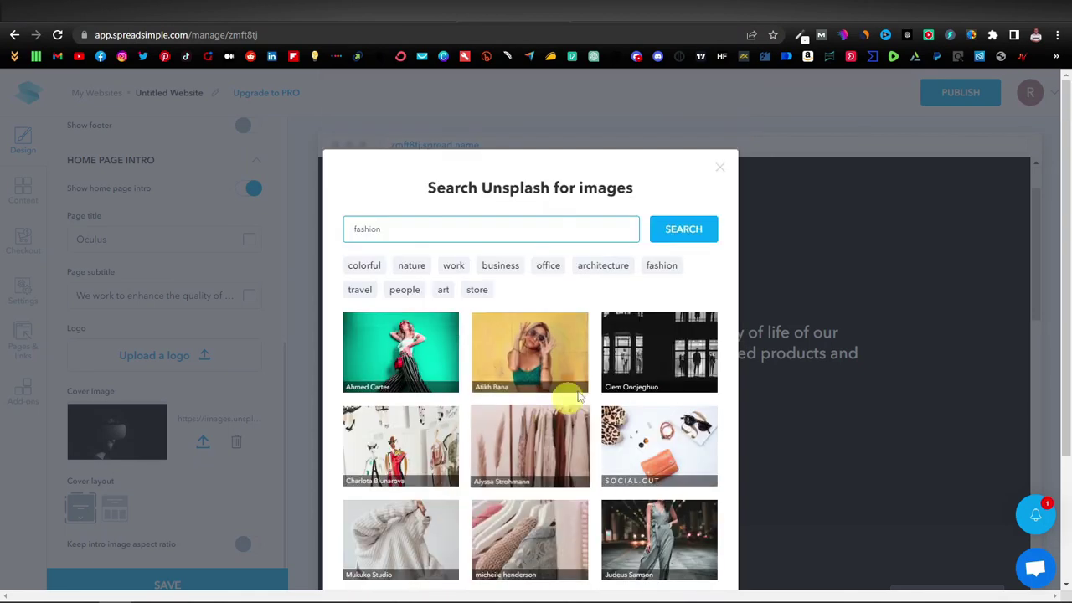
click(531, 352)
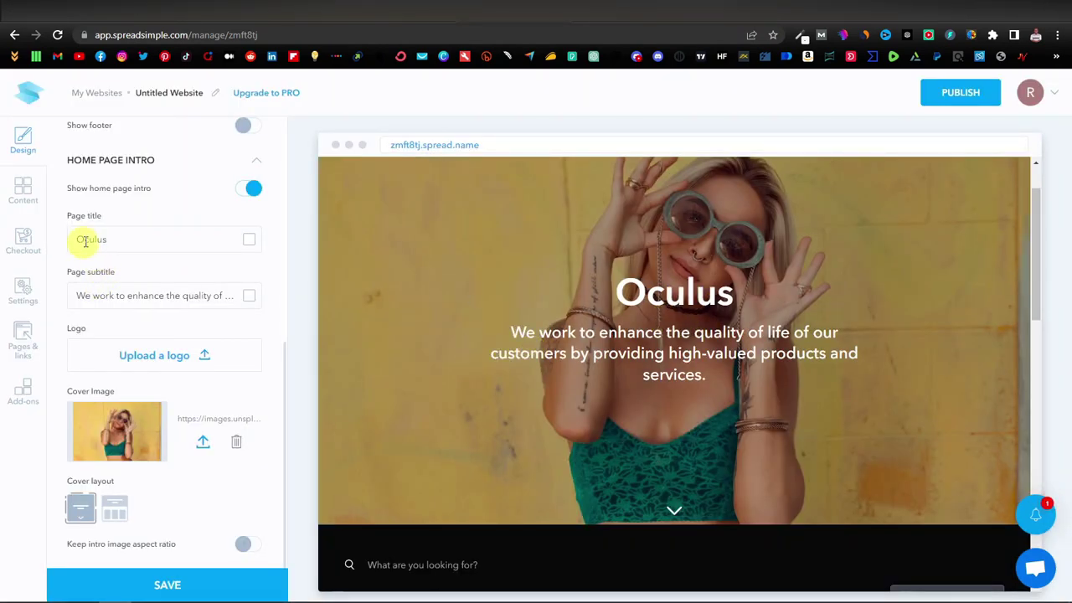
Change the page title to 'Beauty Spot' and delete the whole page subtitle
double_click(92, 239)
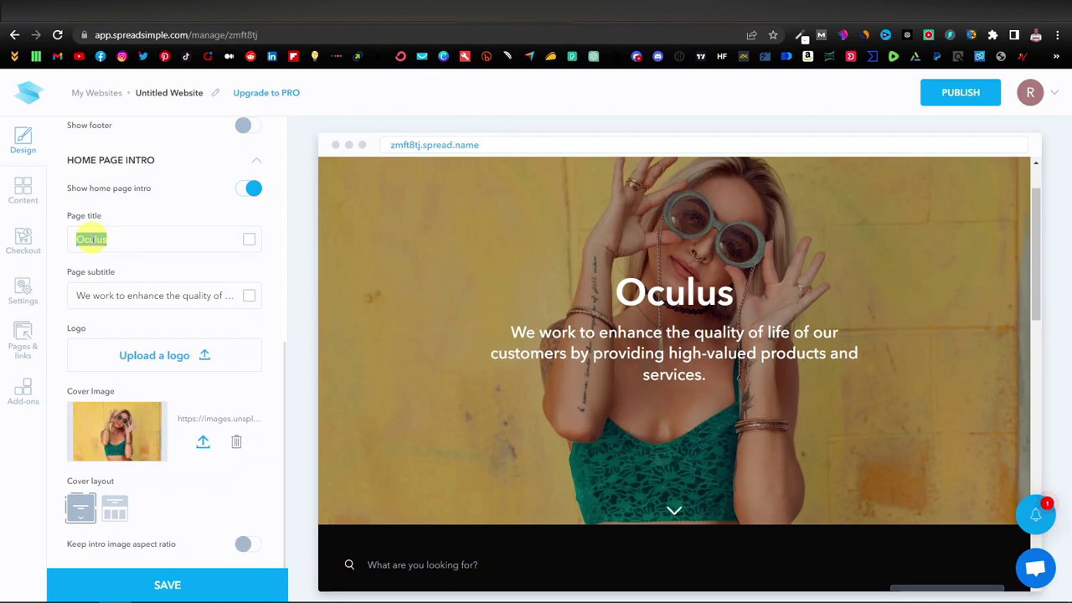
text(Beauty Spot)
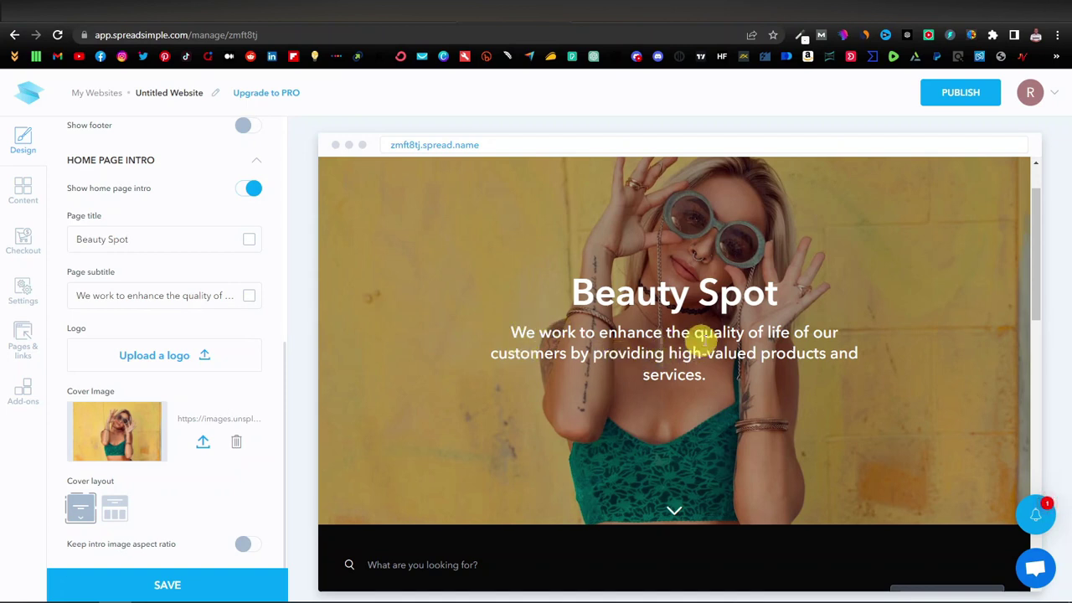
triple_click(148, 295)
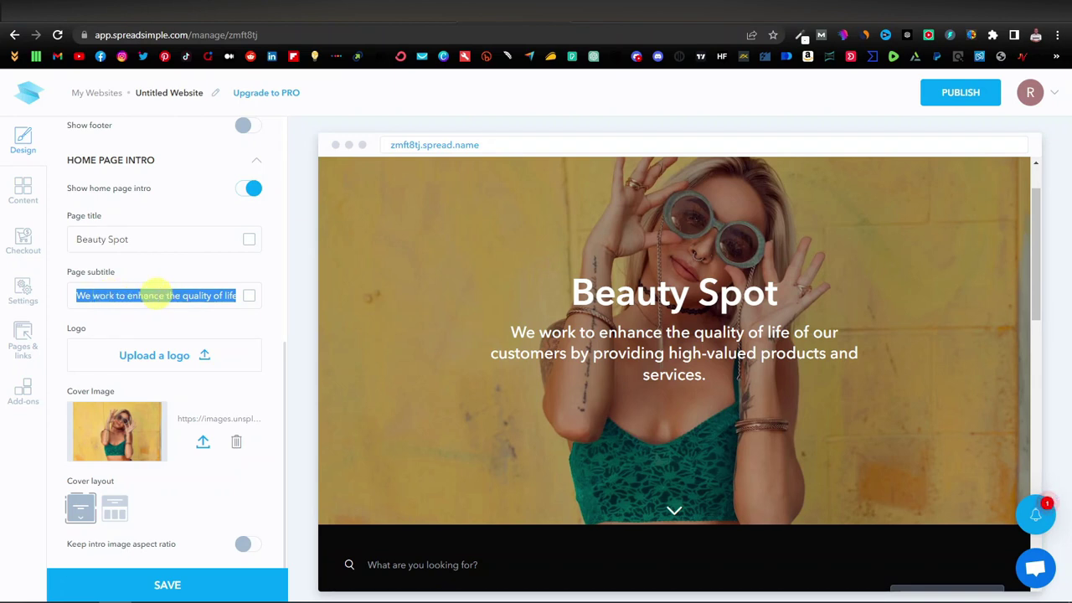
key(BackSpace)
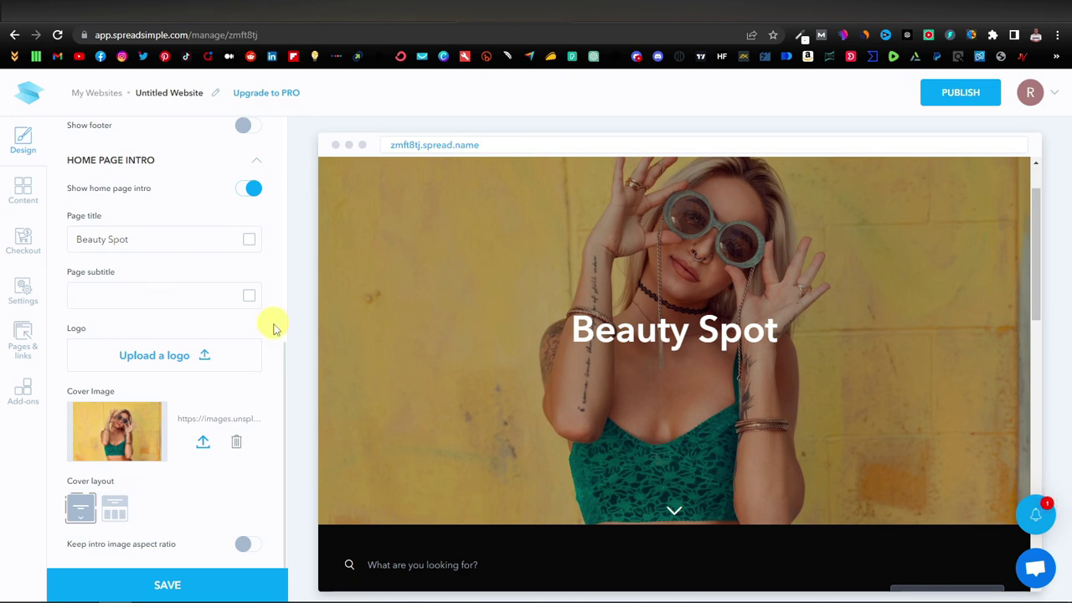
Save the site changes and bring up the 'Choose a domain before you publish' dialog
scroll(418, 319, down, 2)
scroll(441, 316, down, 10)
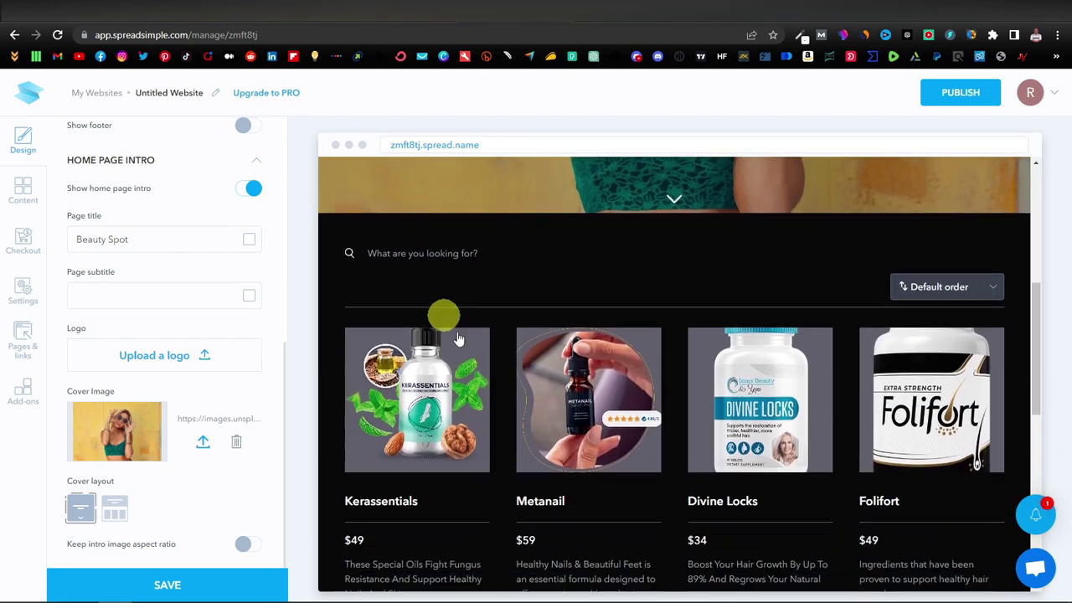
scroll(608, 340, up, 15)
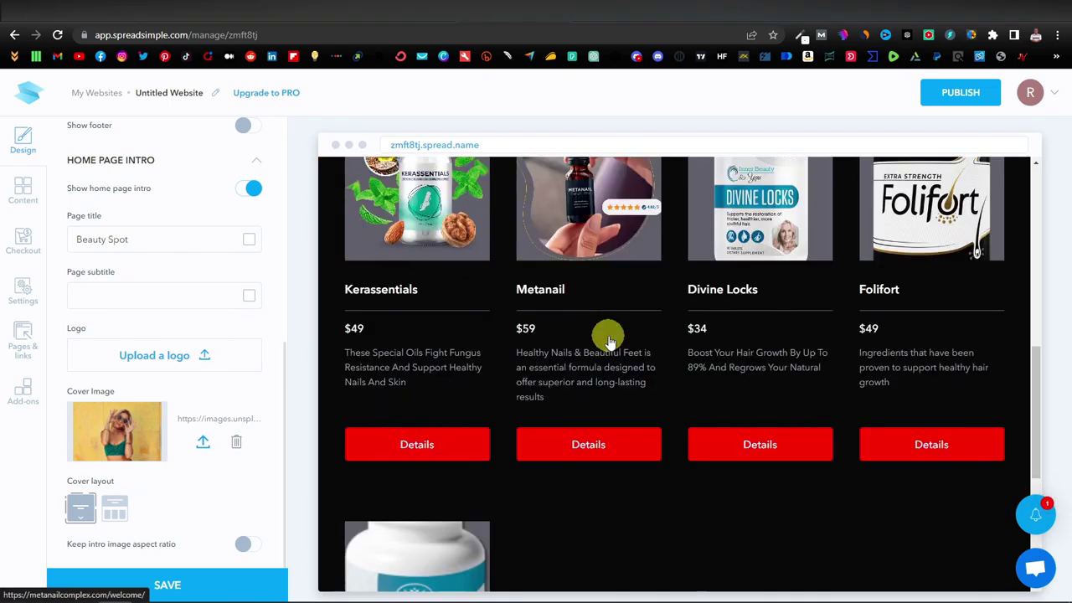
scroll(619, 345, down, 5)
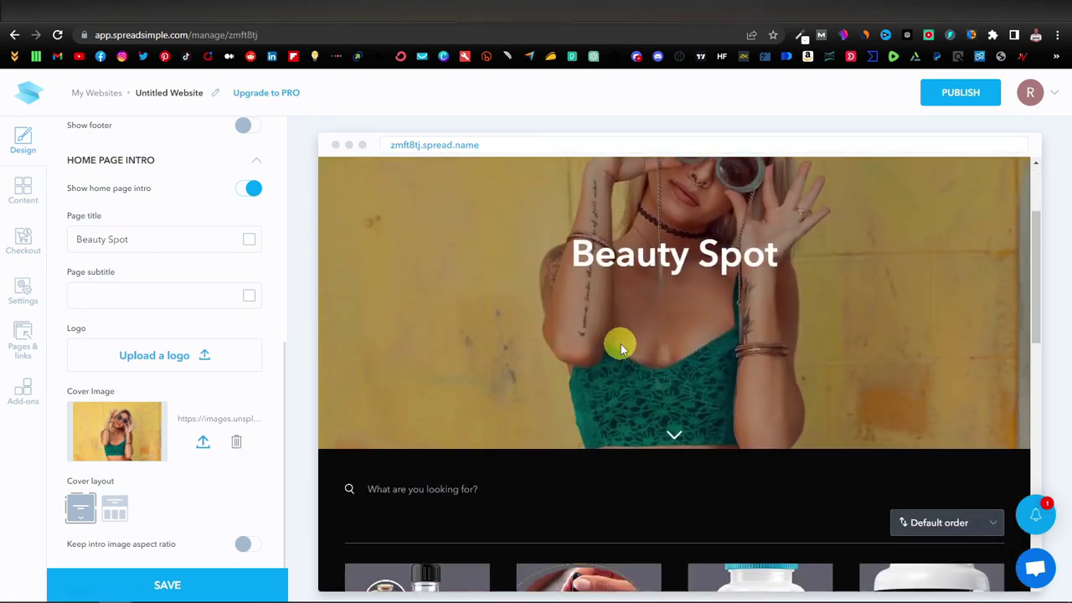
scroll(586, 290, up, 5)
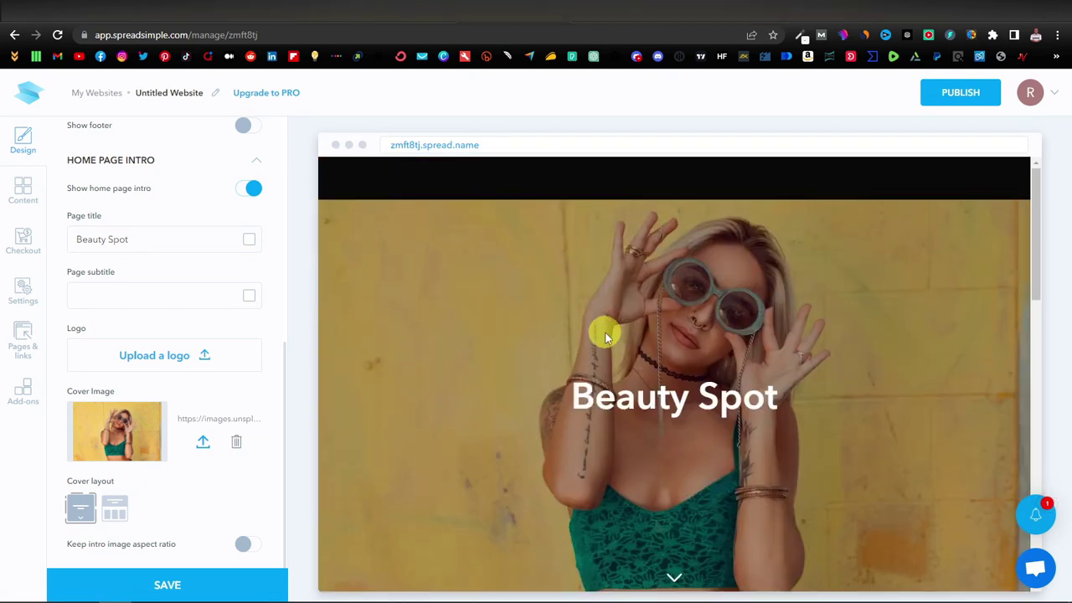
scroll(636, 333, down, 1)
scroll(657, 334, down, 2)
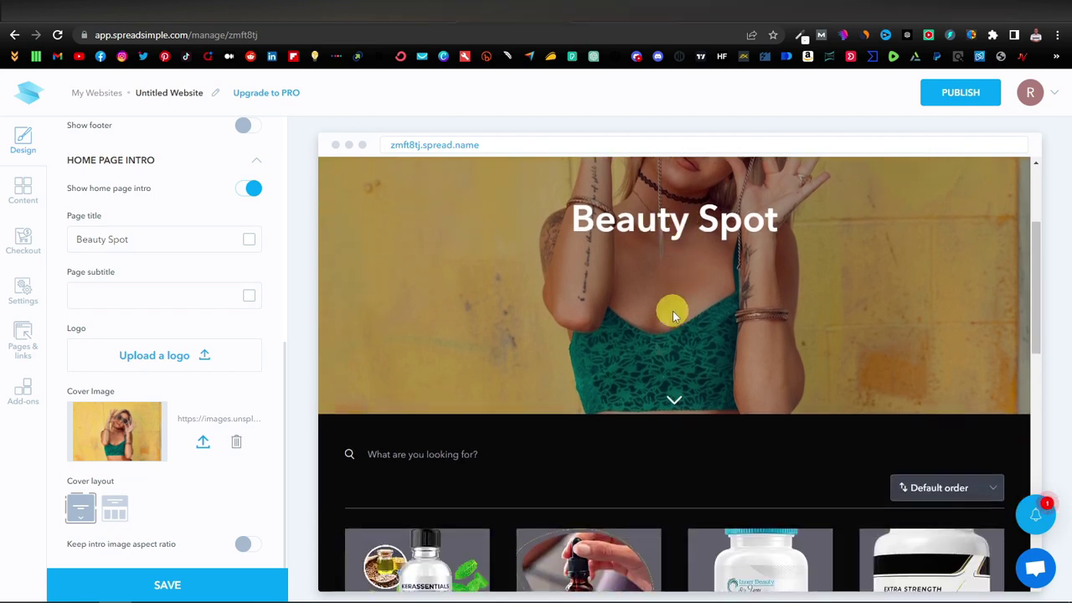
scroll(661, 243, down, 3)
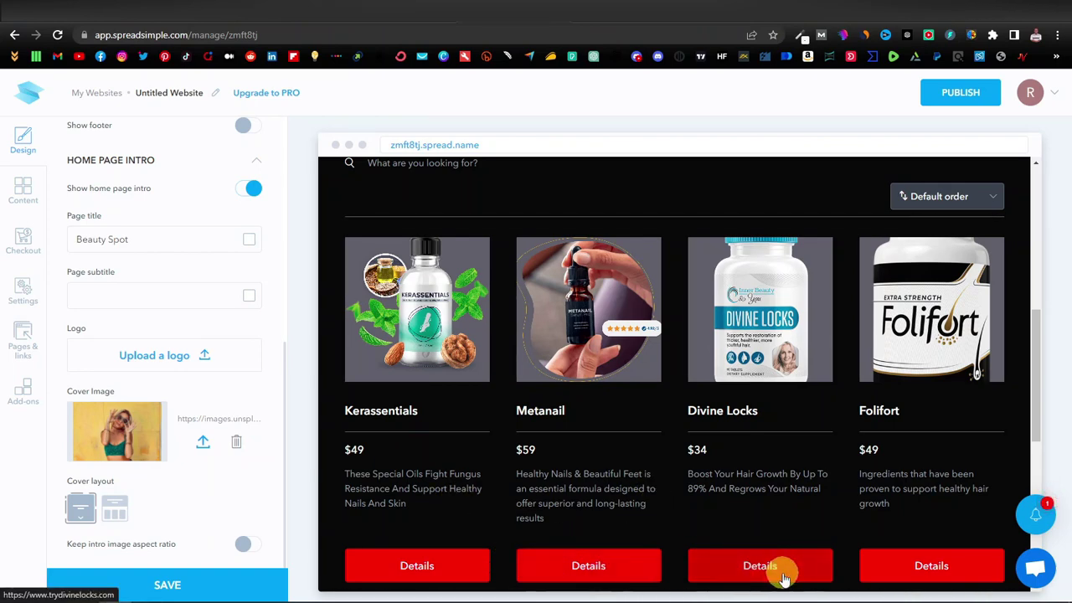
scroll(768, 577, up, 4)
scroll(768, 578, up, 3)
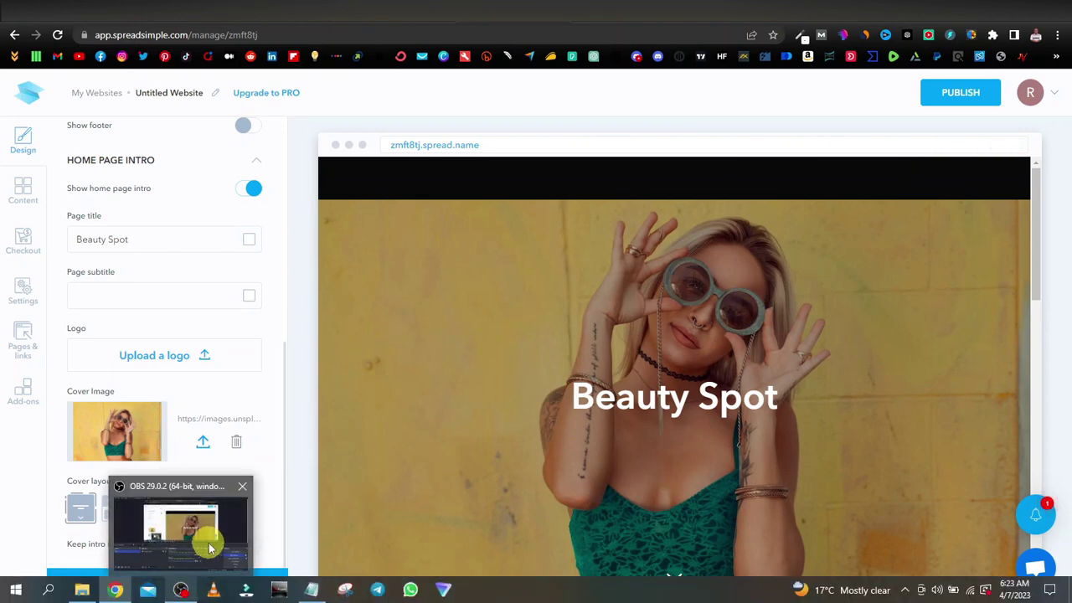
click(162, 589)
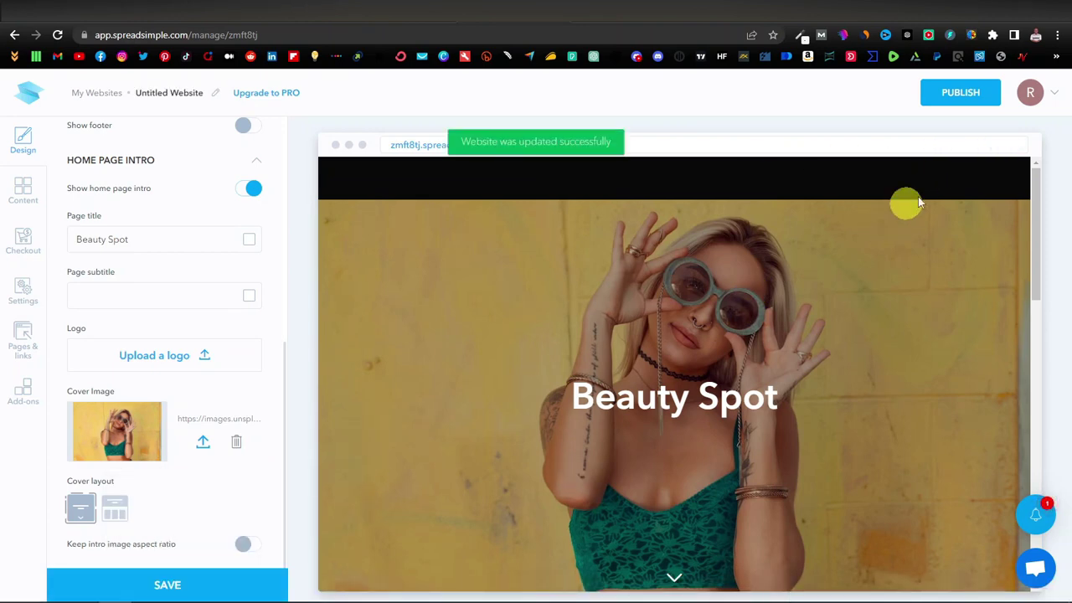
click(958, 94)
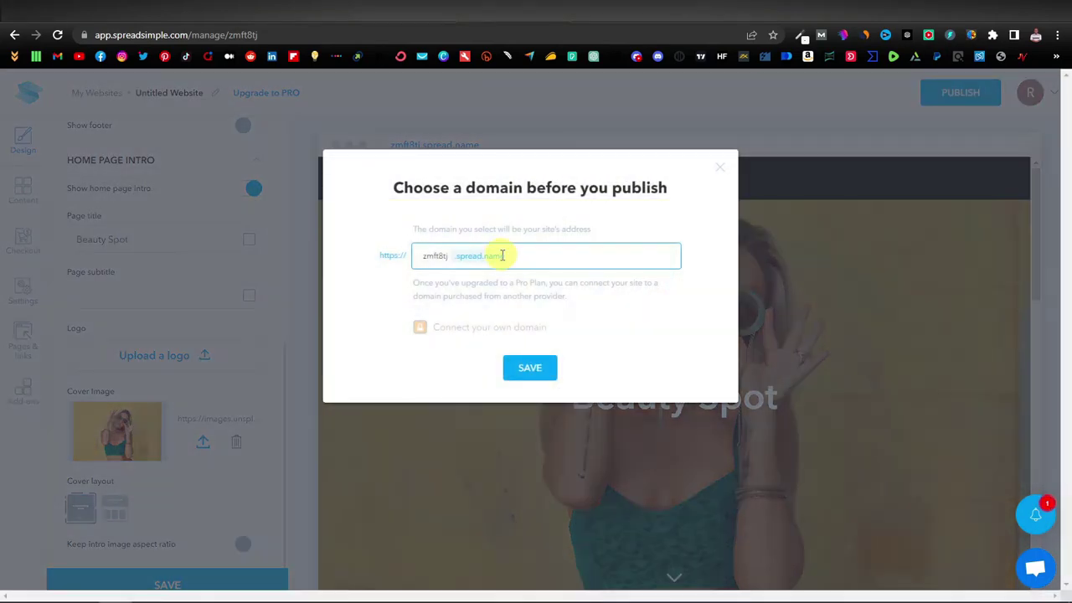
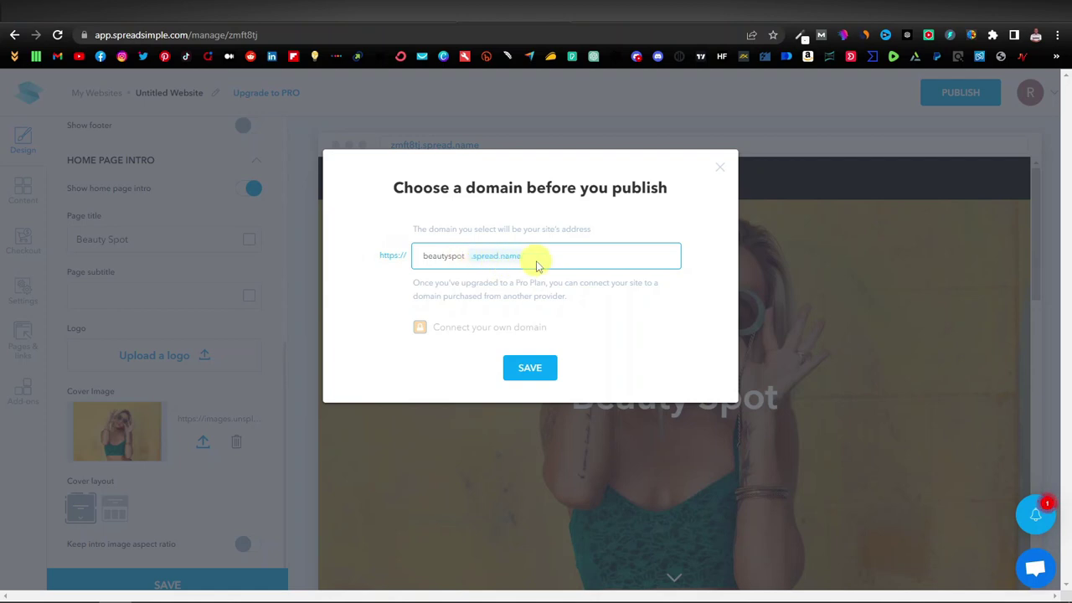
Save the beautyspot.spread.name domain to publish the store, then view the live site
click(529, 370)
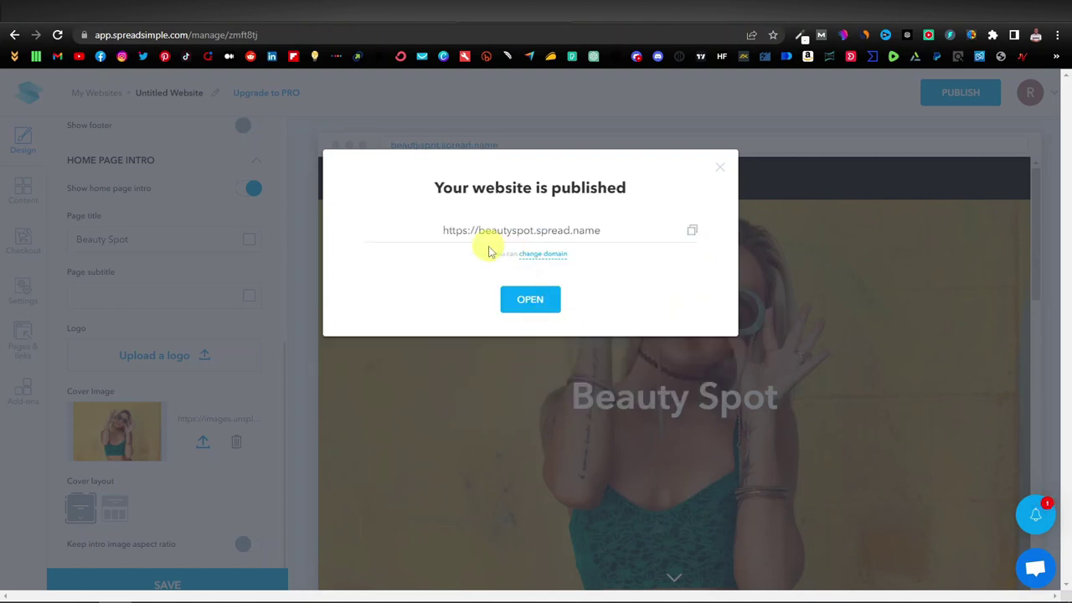
click(539, 302)
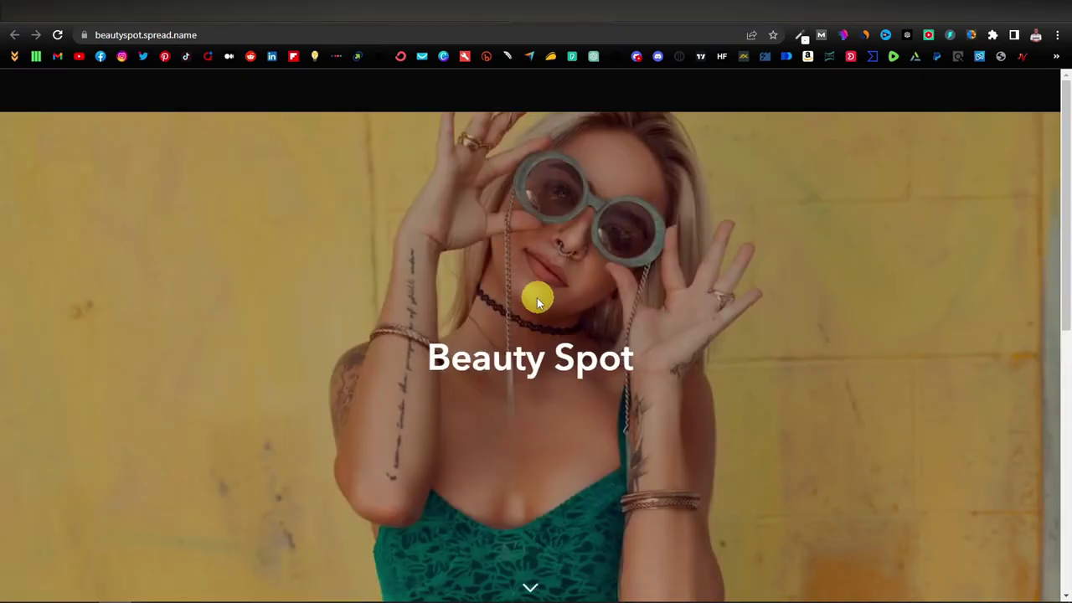
scroll(538, 301, down, 3)
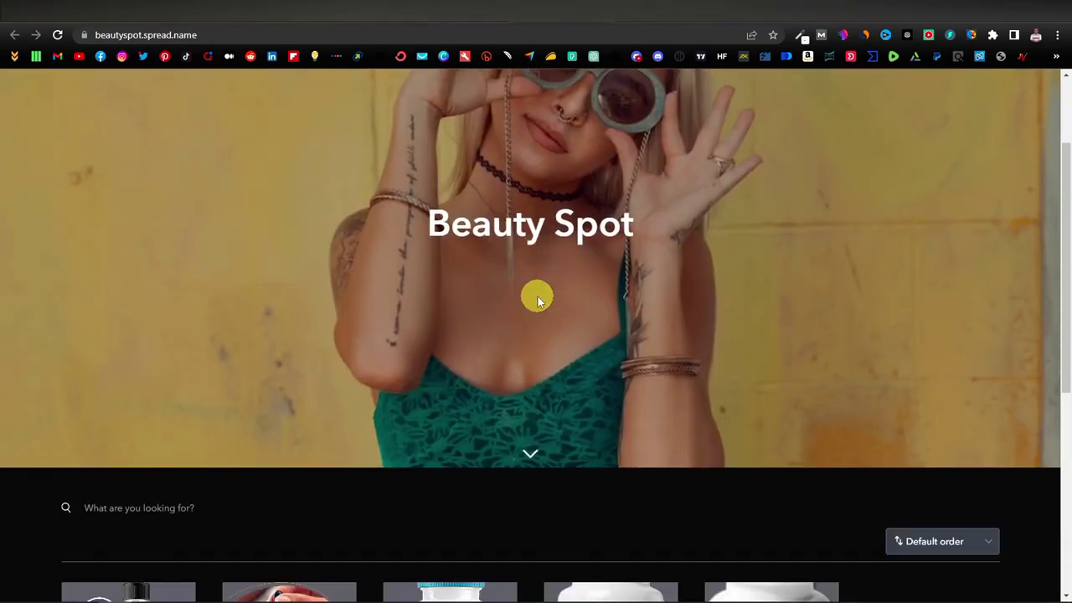
scroll(538, 296, down, 3)
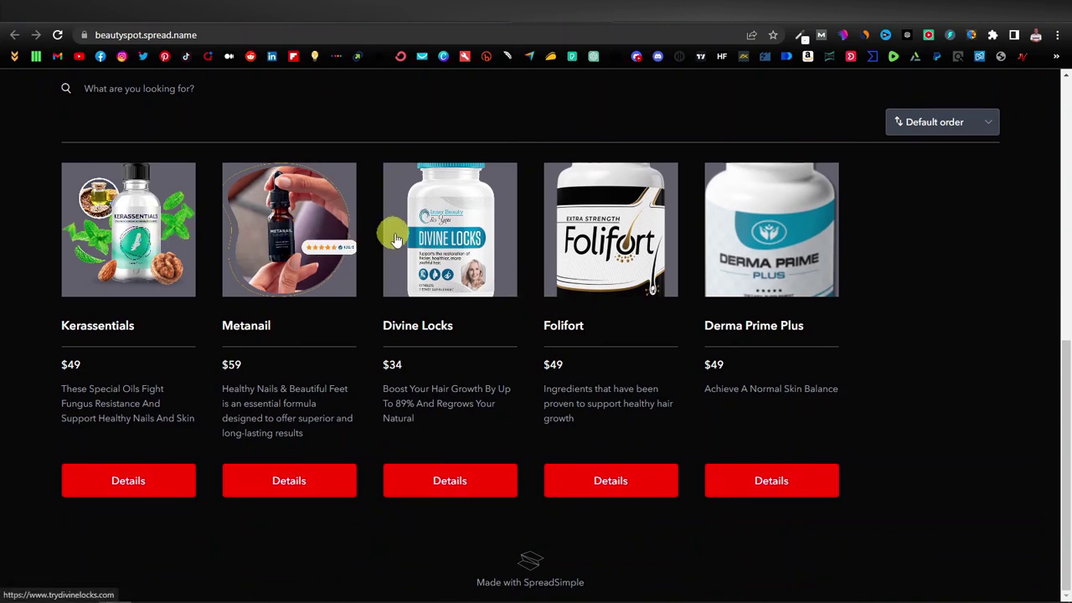
click(138, 485)
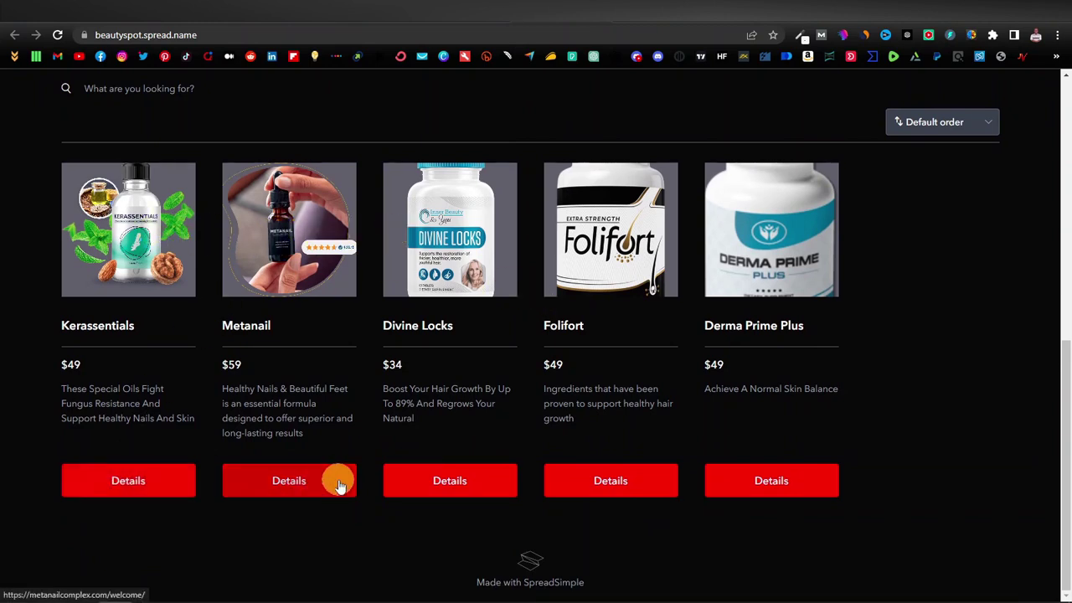
click(146, 482)
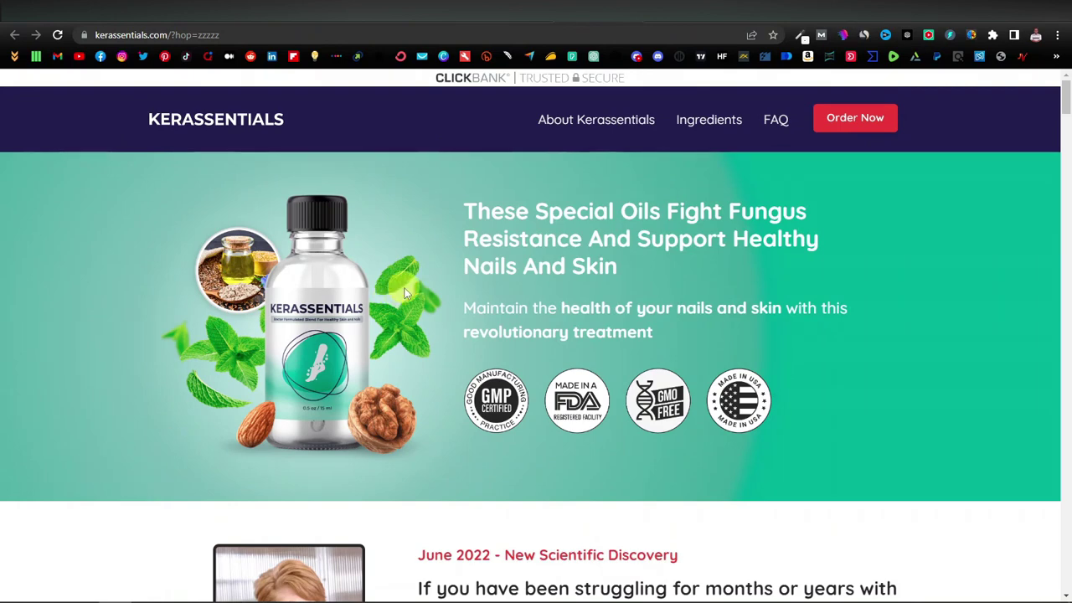
key(ctrl+w)
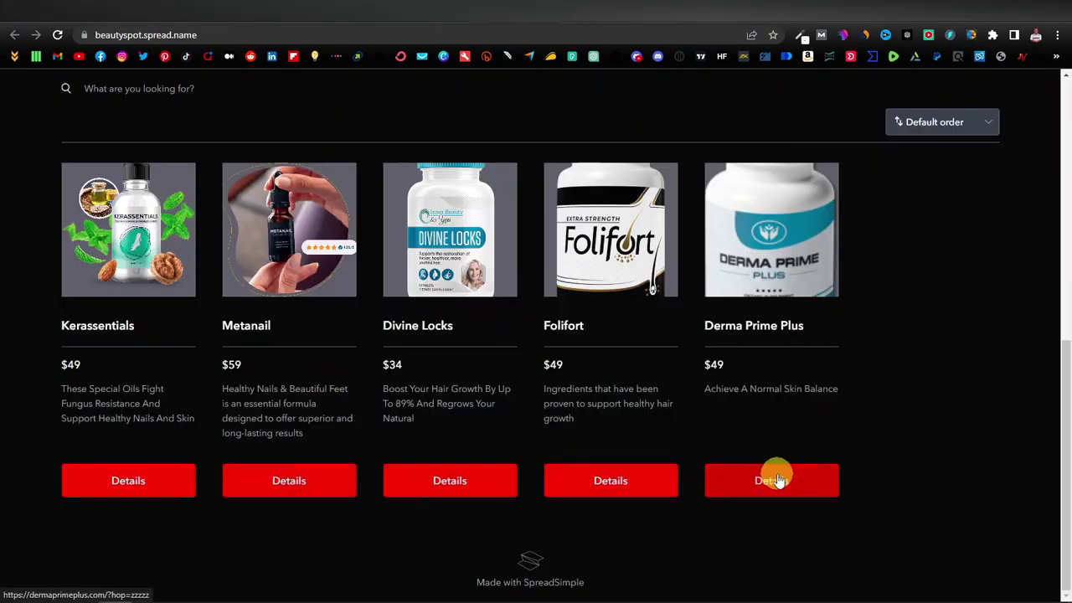
scroll(410, 479, up, 6)
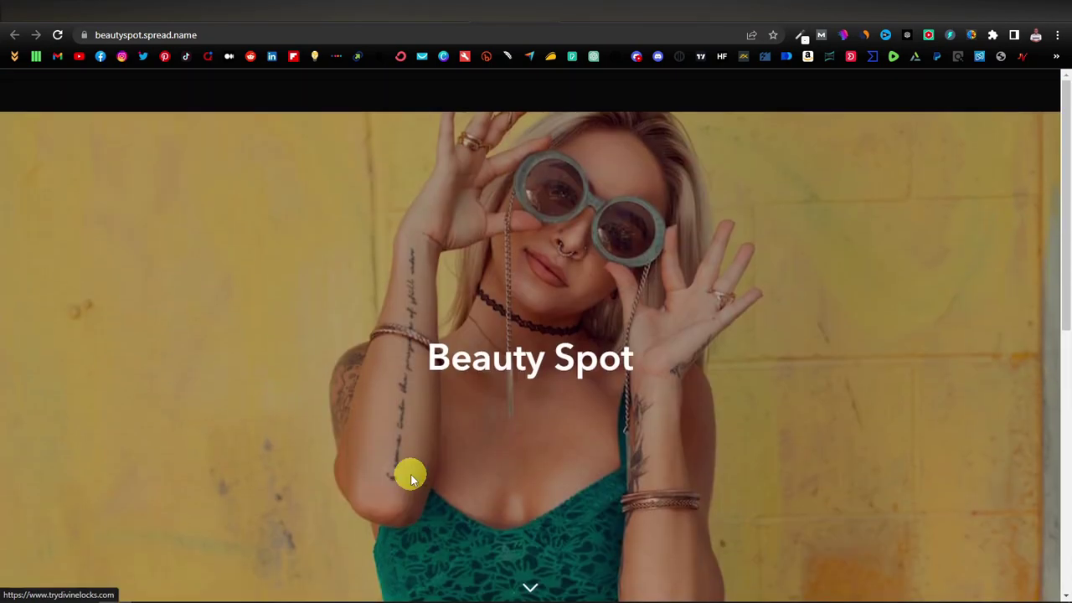
scroll(409, 478, down, 3)
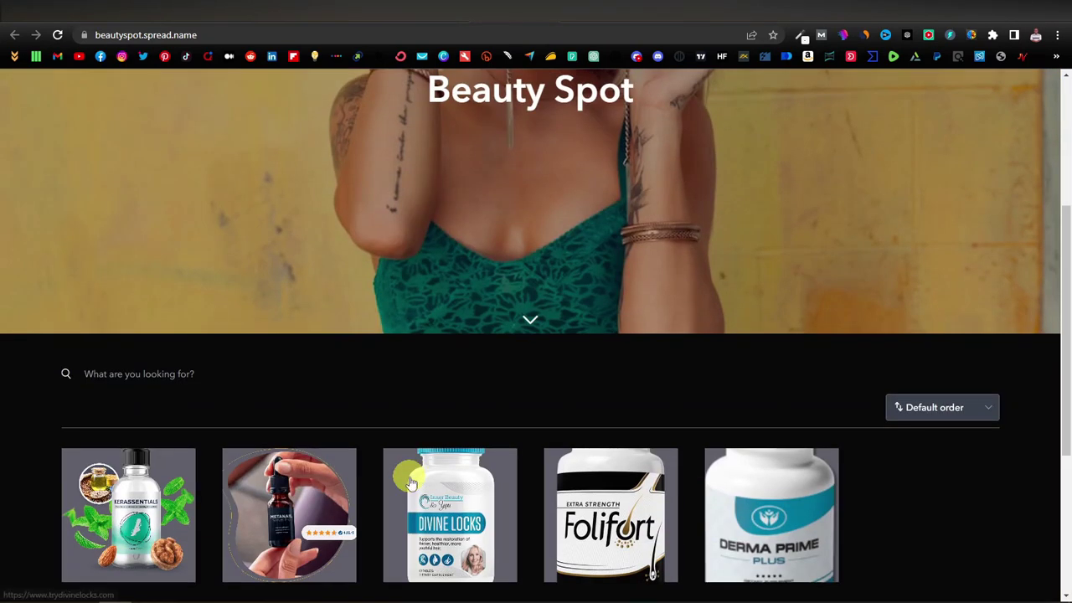
scroll(410, 479, down, 3)
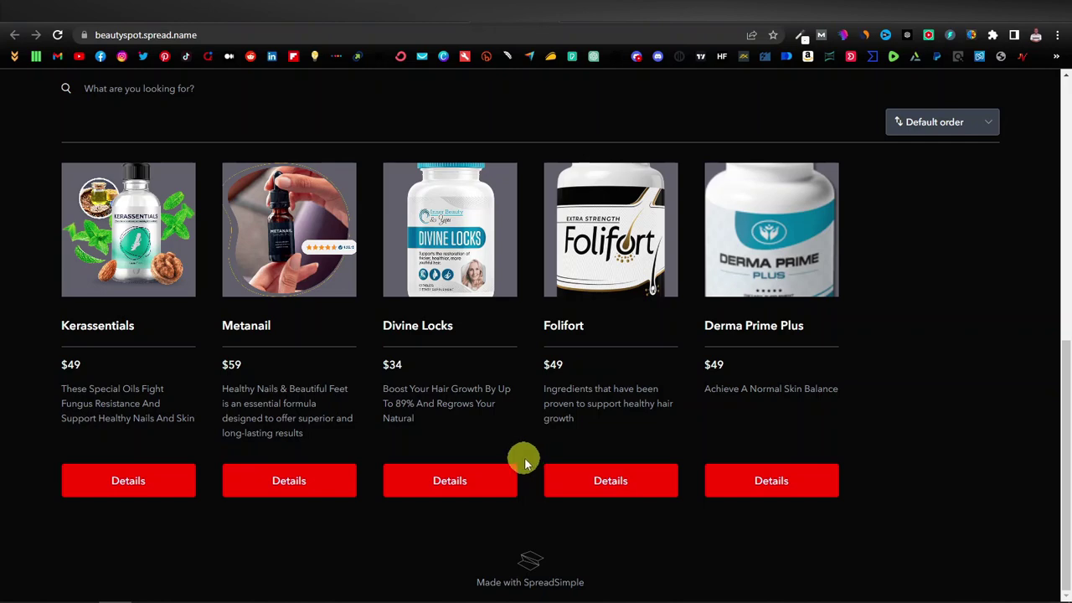
scroll(539, 340, up, 2)
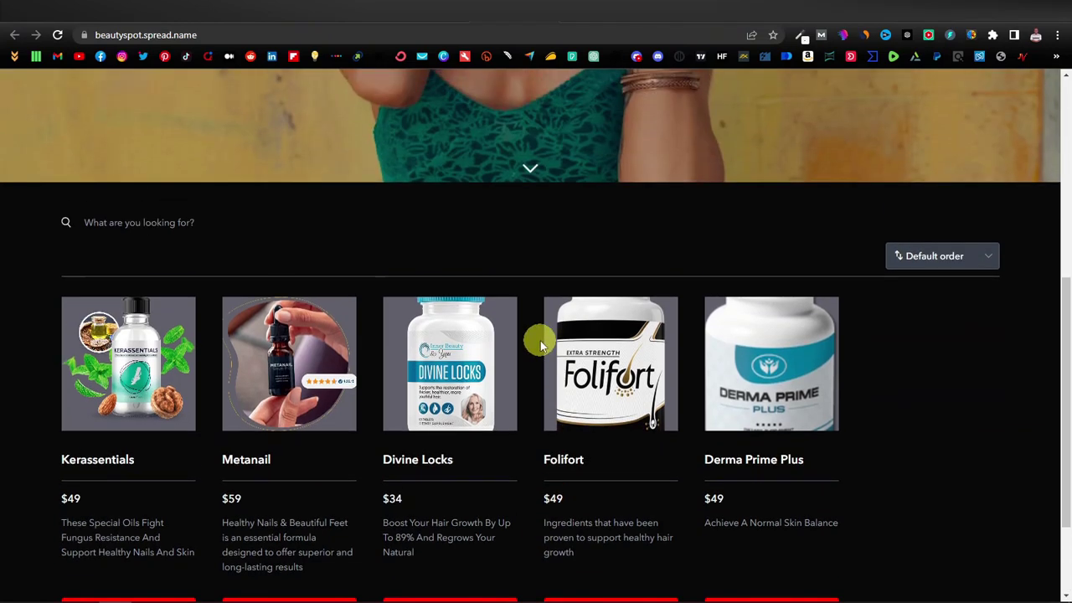
scroll(538, 343, down, 2)
key(ctrl+Tab)
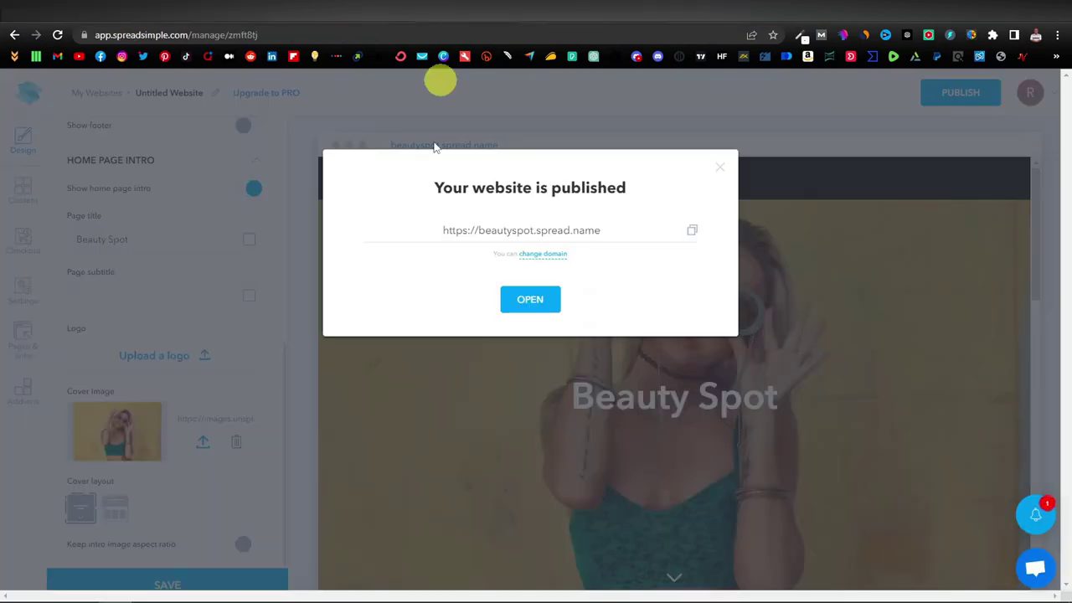
Close the 'Your website is published' confirmation and scroll through the Design panel and preview
click(614, 136)
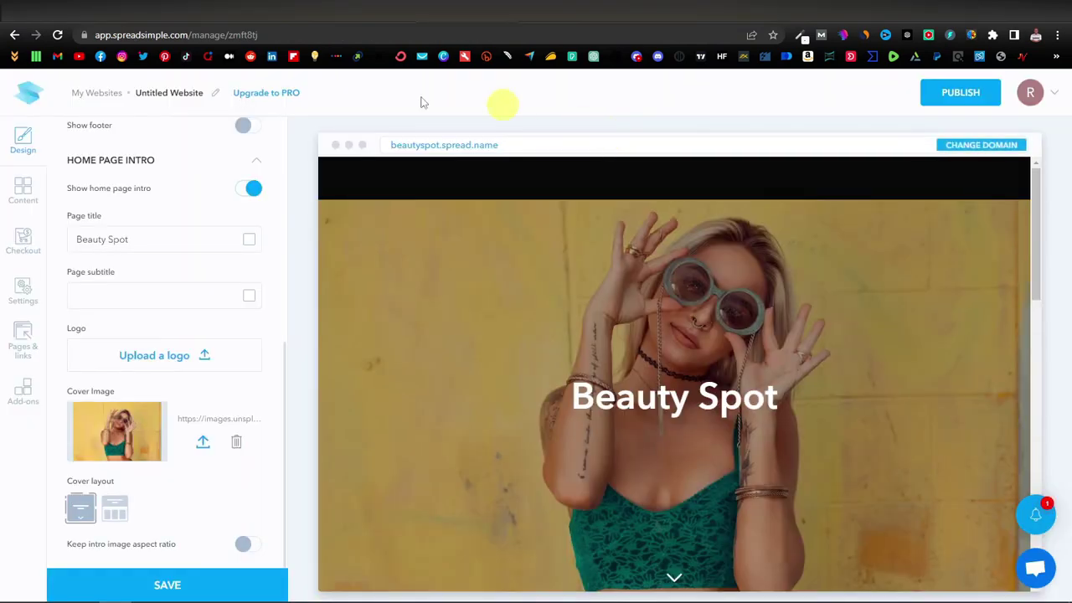
scroll(232, 184, up, 3)
scroll(201, 287, up, 3)
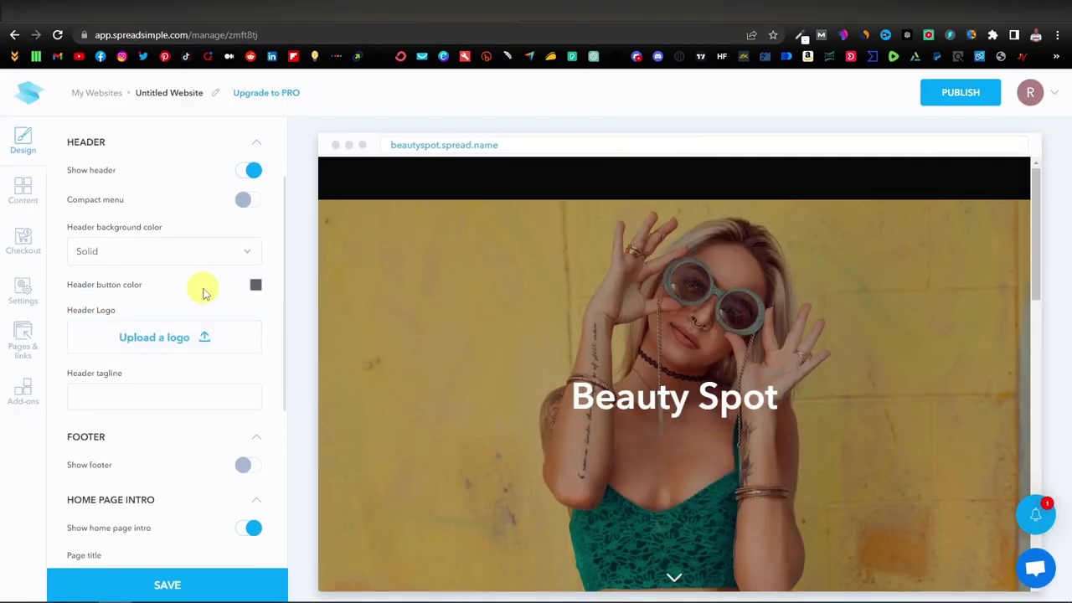
scroll(564, 249, down, 3)
scroll(564, 249, up, 3)
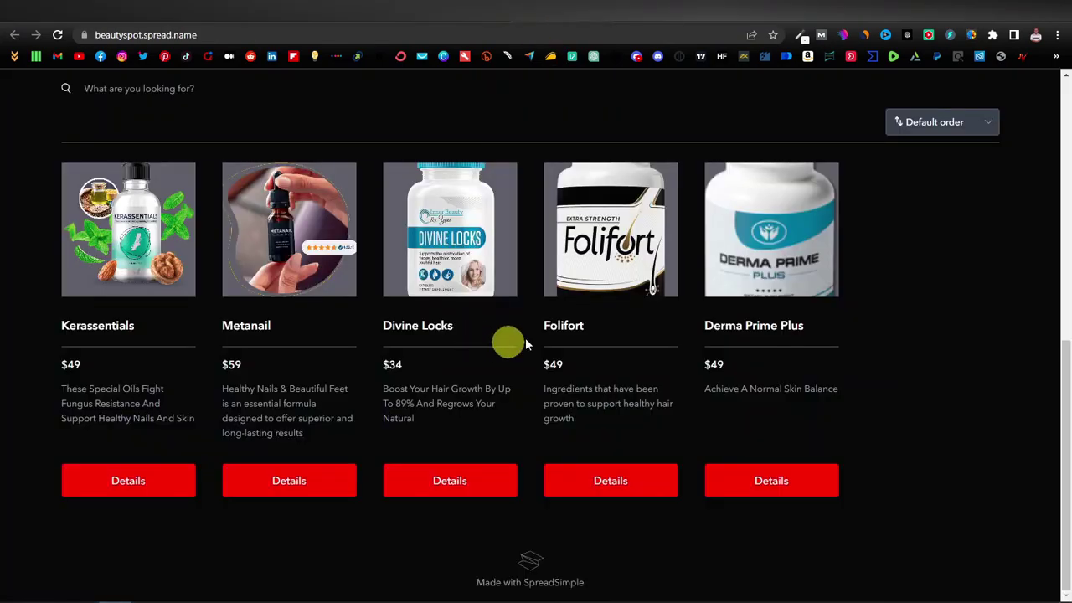
scroll(464, 357, up, 5)
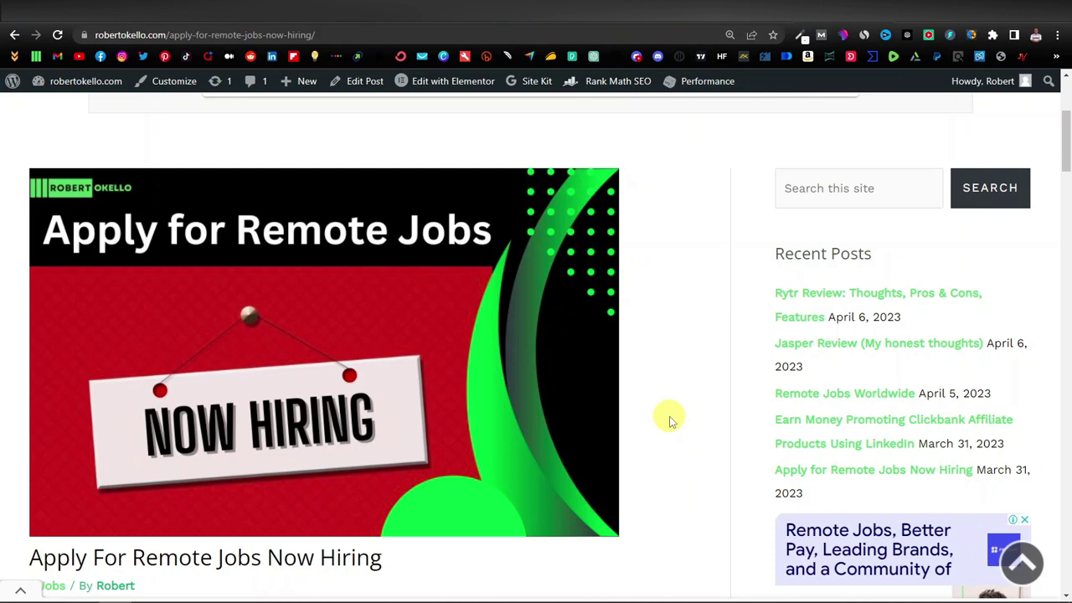
scroll(669, 421, up, 3)
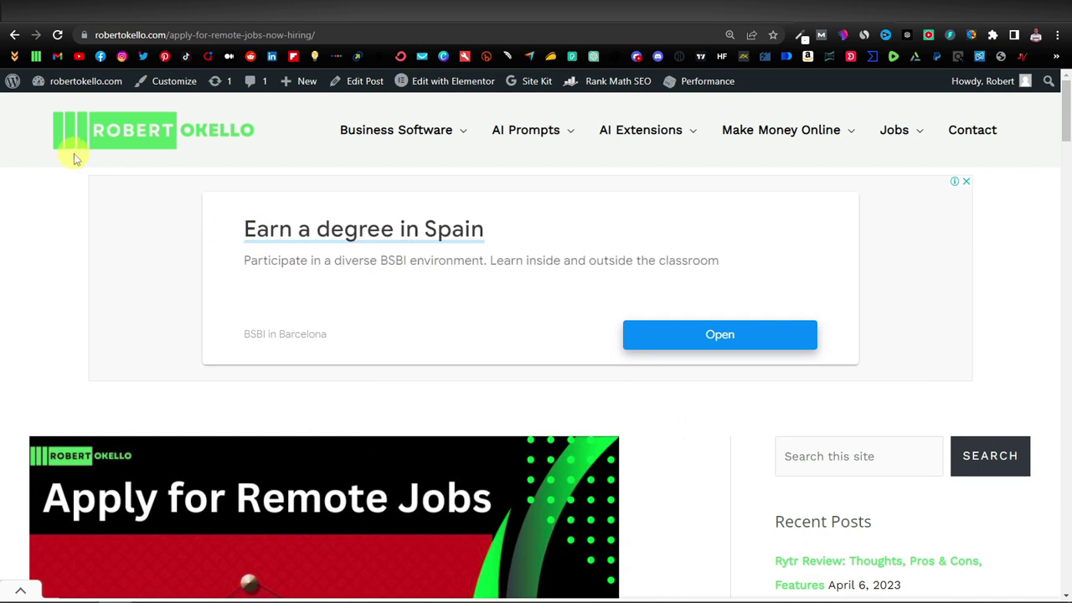
mouse_move(916, 139)
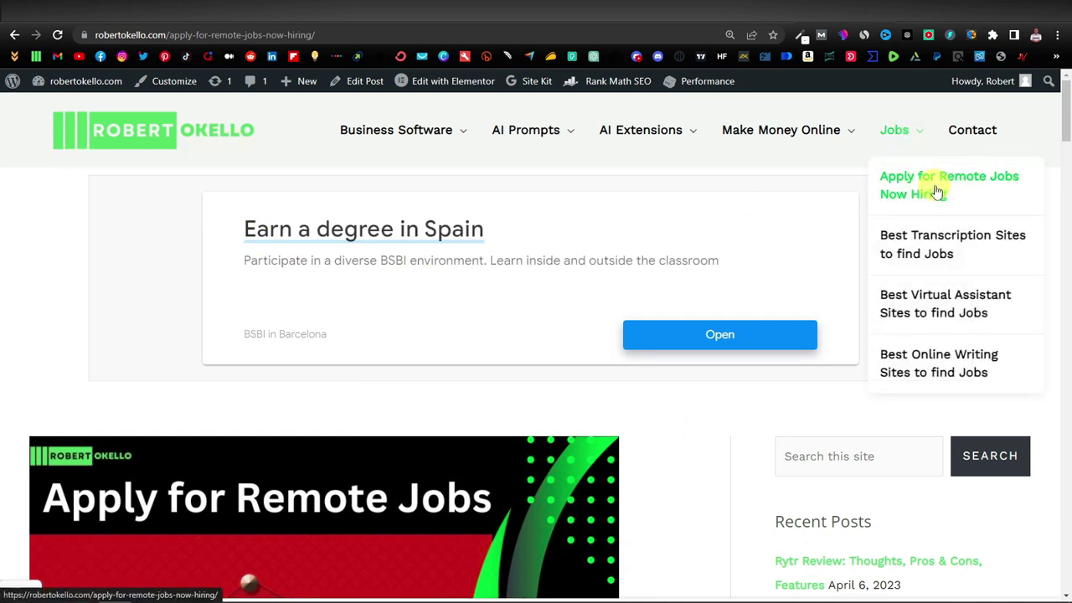
scroll(729, 426, down, 5)
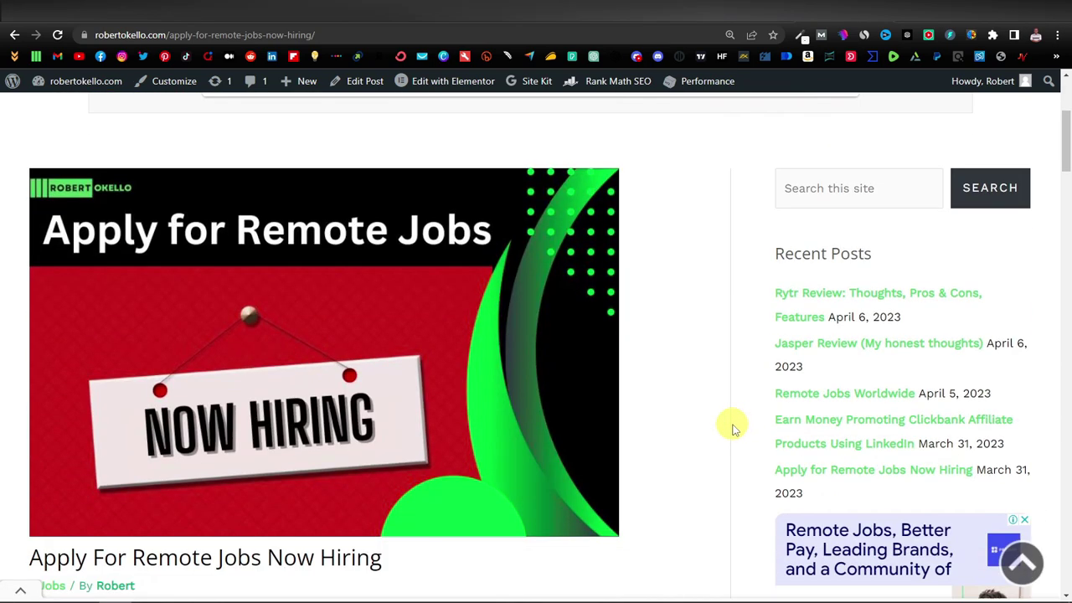
scroll(675, 421, down, 6)
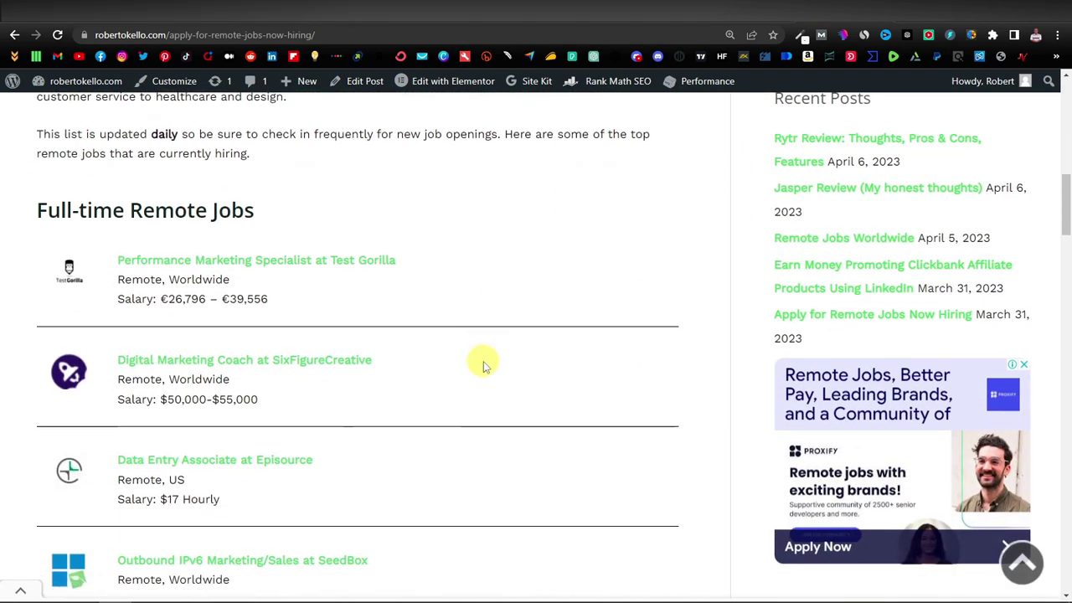
scroll(433, 337, down, 3)
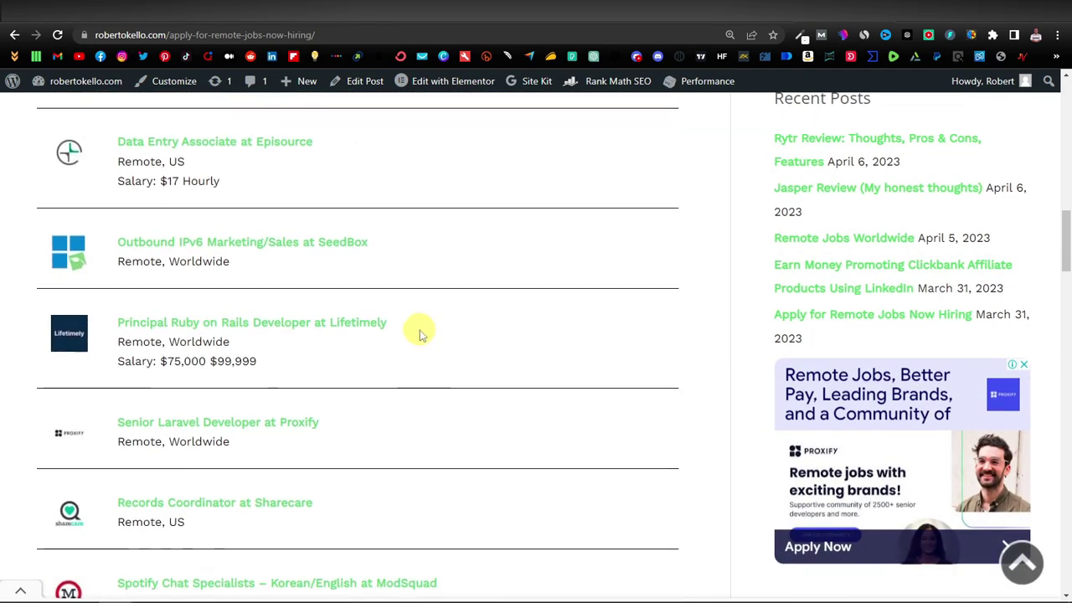
scroll(419, 334, down, 4)
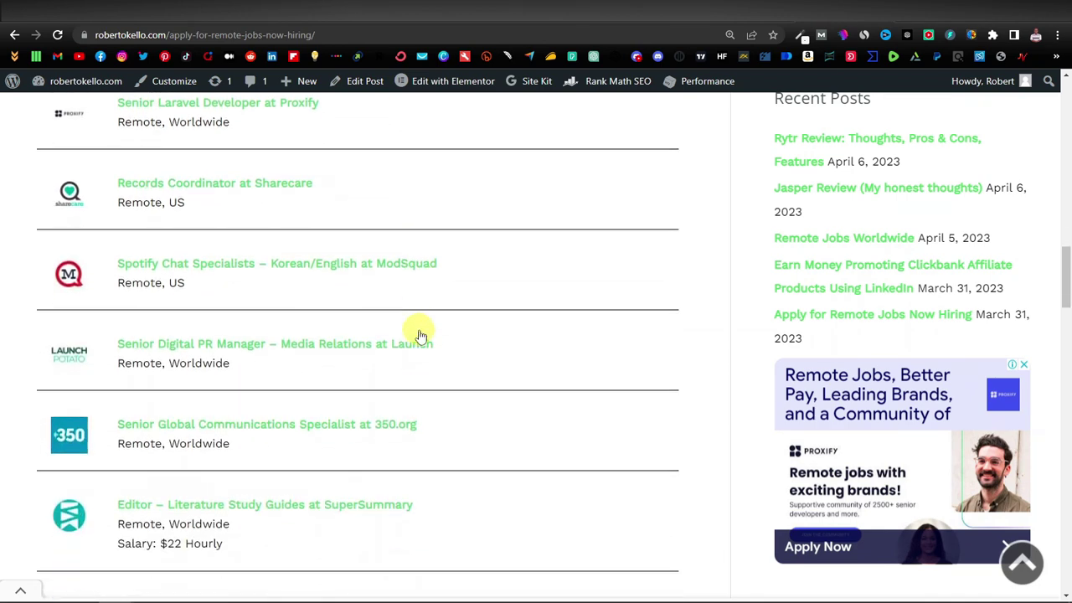
scroll(408, 335, down, 3)
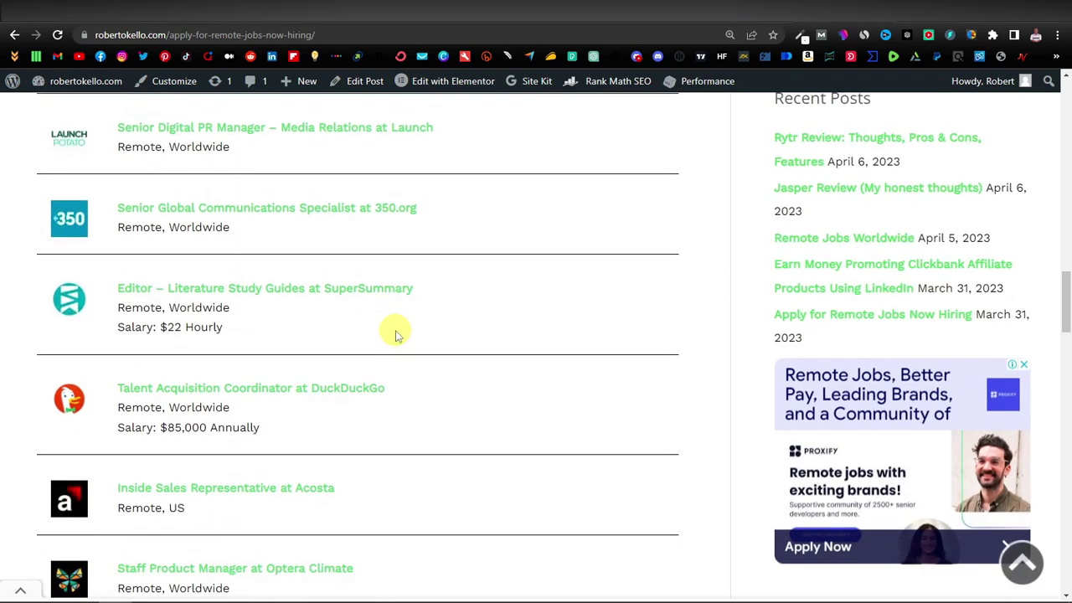
scroll(395, 335, down, 2)
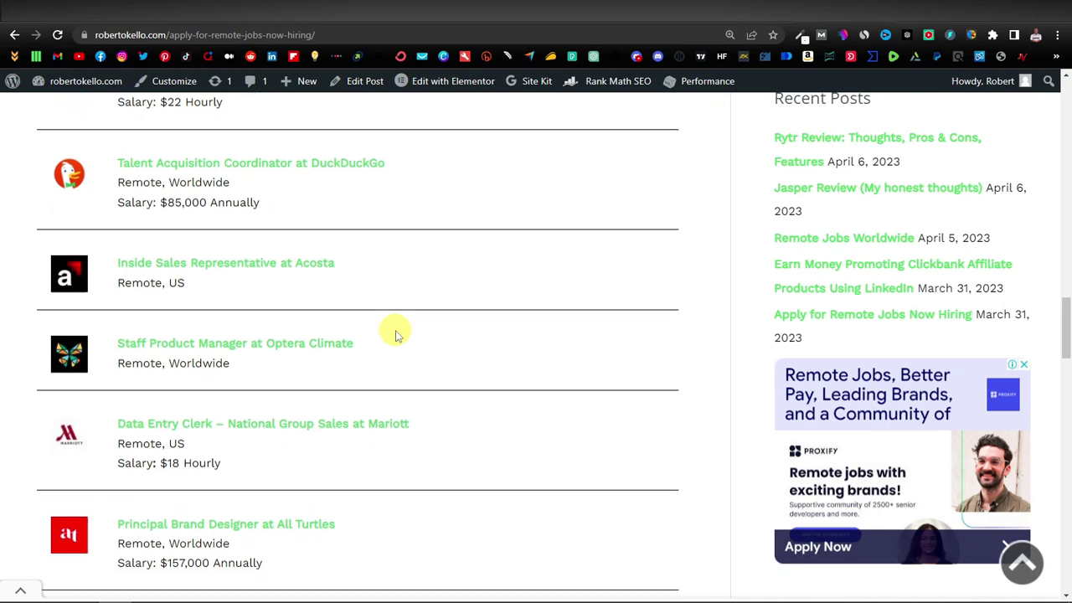
scroll(390, 335, down, 6)
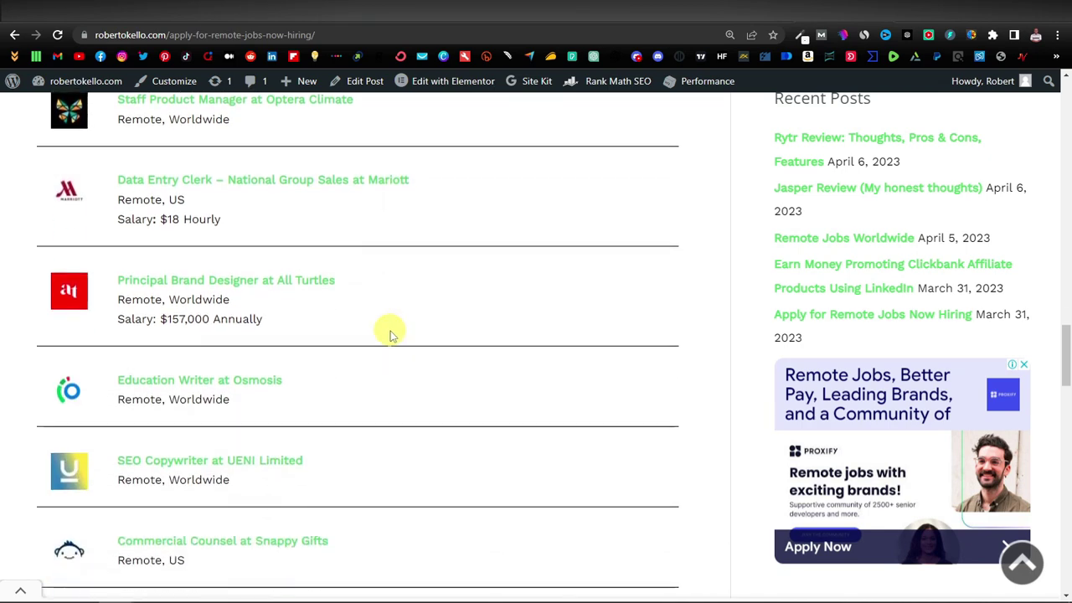
scroll(389, 335, up, 10)
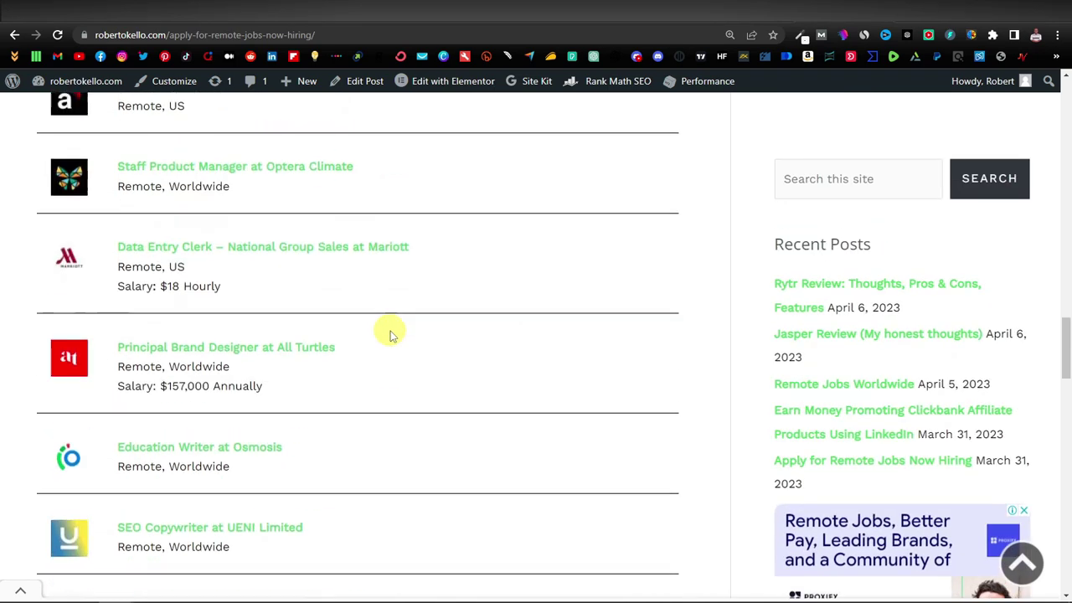
scroll(389, 335, up, 8)
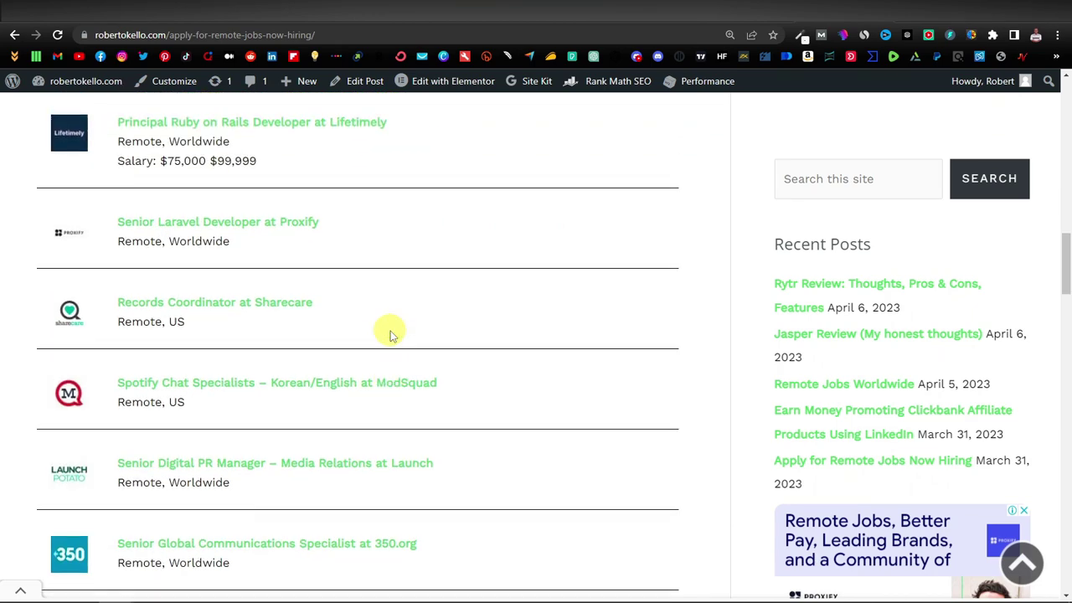
scroll(389, 334, up, 8)
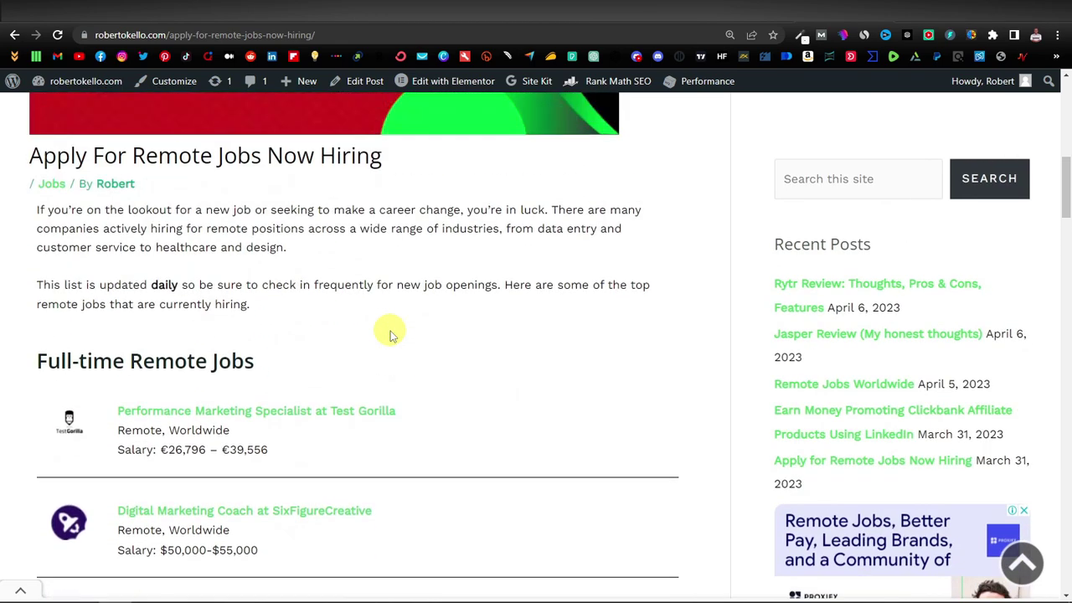